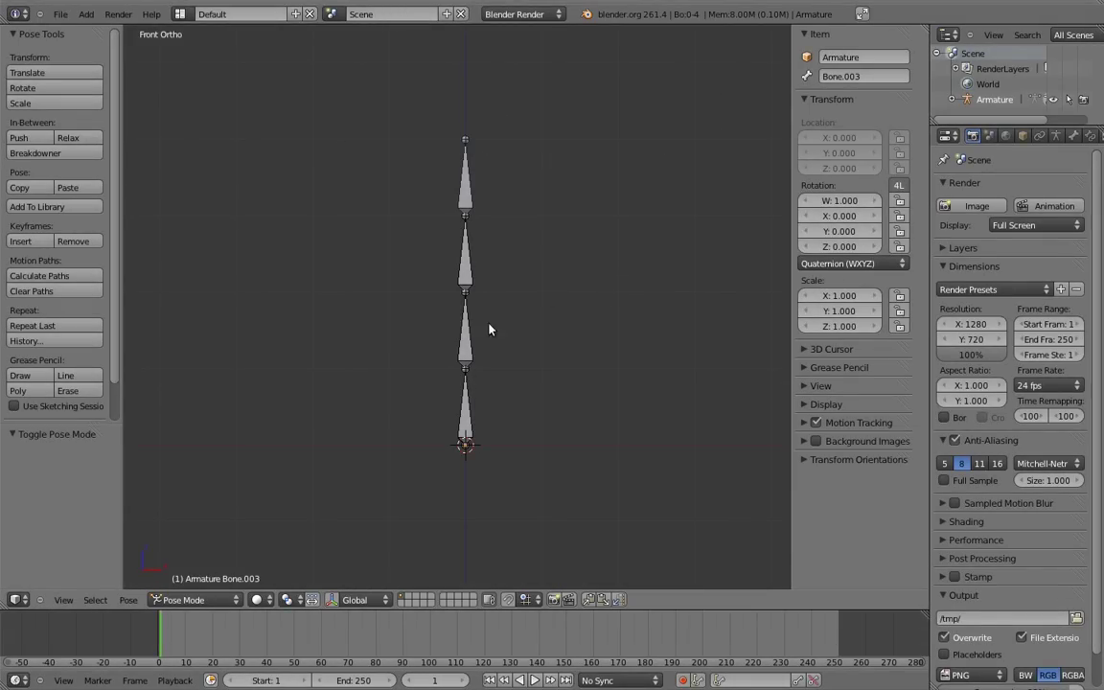
Rotate the top bone, the root bone and Bone.001 to bend the chain
{"action": "right_click", "coordinate": [465, 182]}
{"action": "key", "text": "r"}
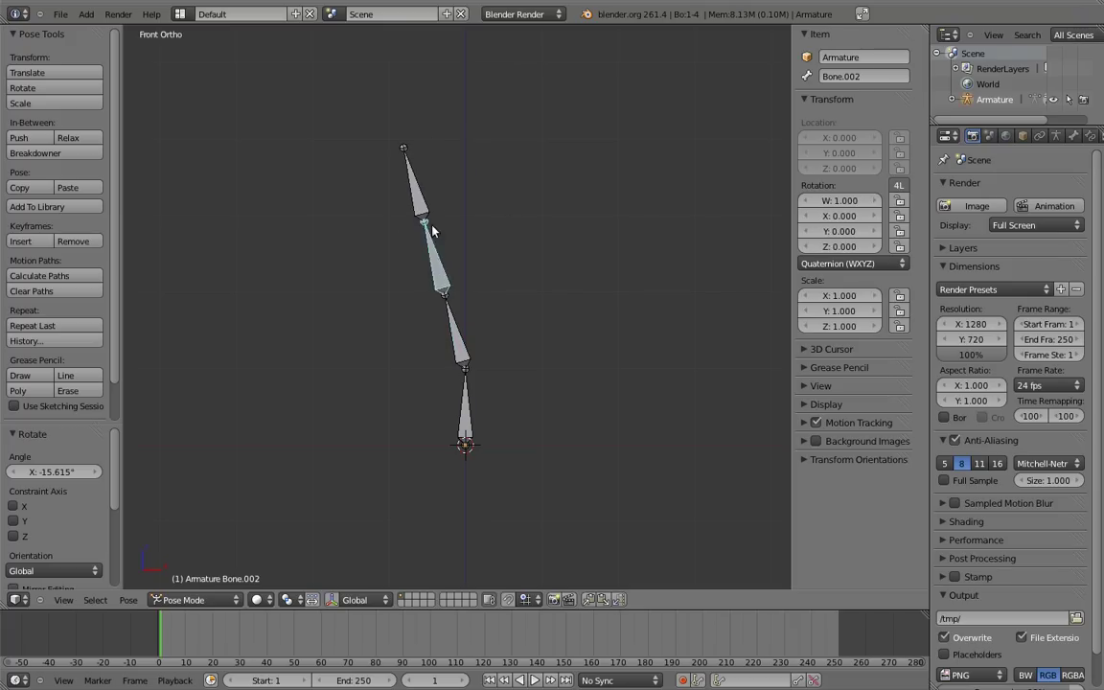
{"action": "left_click", "coordinate": [314, 254]}
{"action": "right_click", "coordinate": [453, 379]}
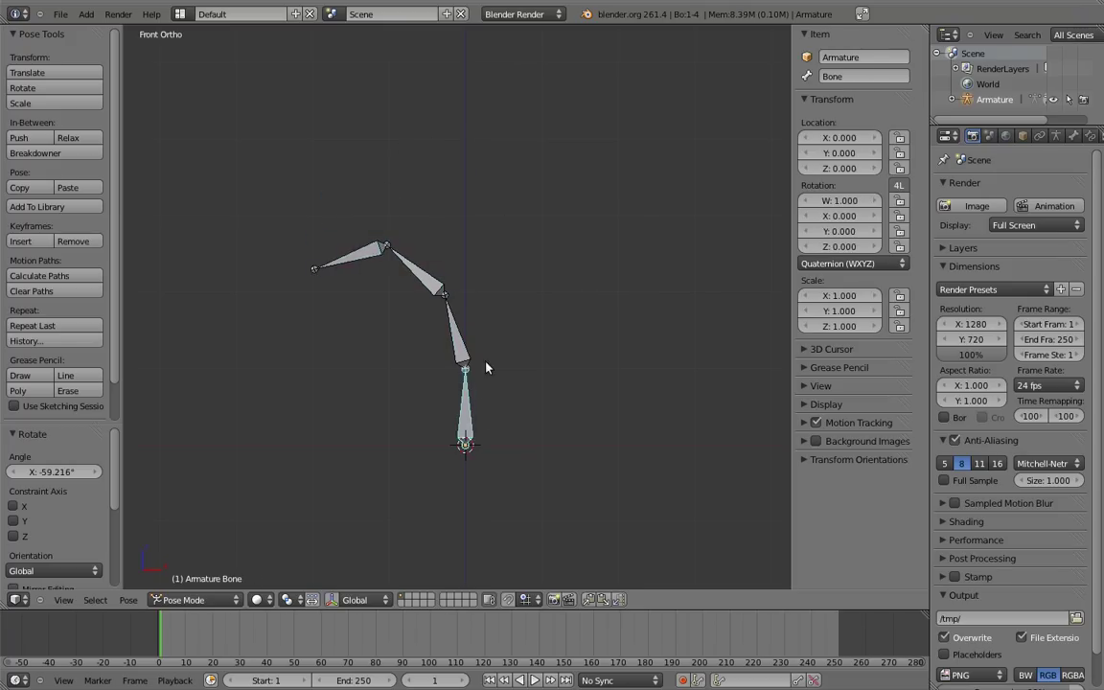
{"action": "key", "text": "r"}
{"action": "left_click", "coordinate": [403, 337]}
{"action": "right_click", "coordinate": [403, 338]}
{"action": "key", "text": "r"}
{"action": "left_click", "coordinate": [423, 296]}
Swing the whole chain from its root and curl it further at Bone.001
{"action": "right_click", "coordinate": [451, 403]}
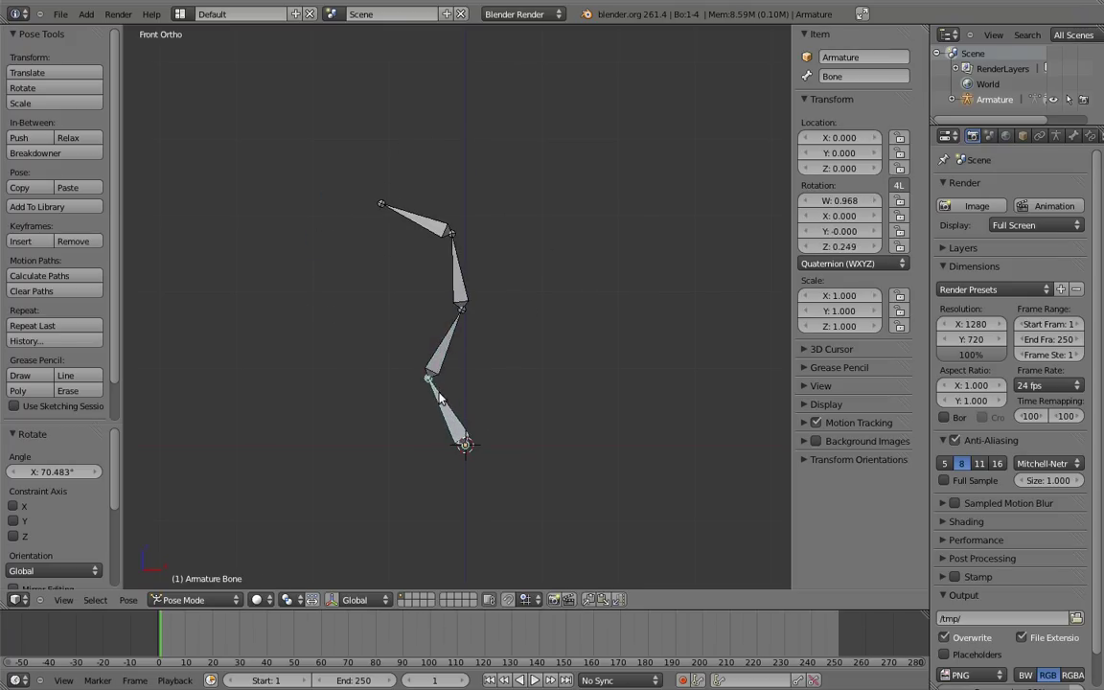
{"action": "key", "text": "r"}
{"action": "left_click", "coordinate": [572, 416]}
{"action": "right_click", "coordinate": [572, 411]}
{"action": "key", "text": "r"}
{"action": "left_click", "coordinate": [502, 319]}
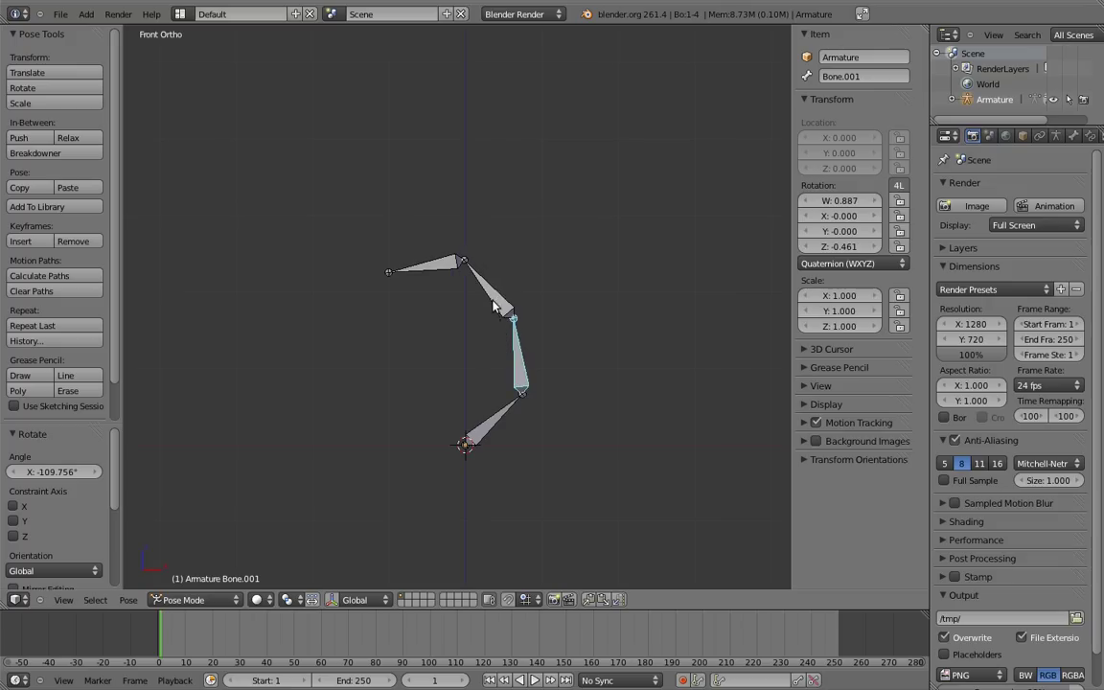
Clear all bone rotations with Alt+R so the chain stands straight, then deselect
{"action": "key", "text": "a"}
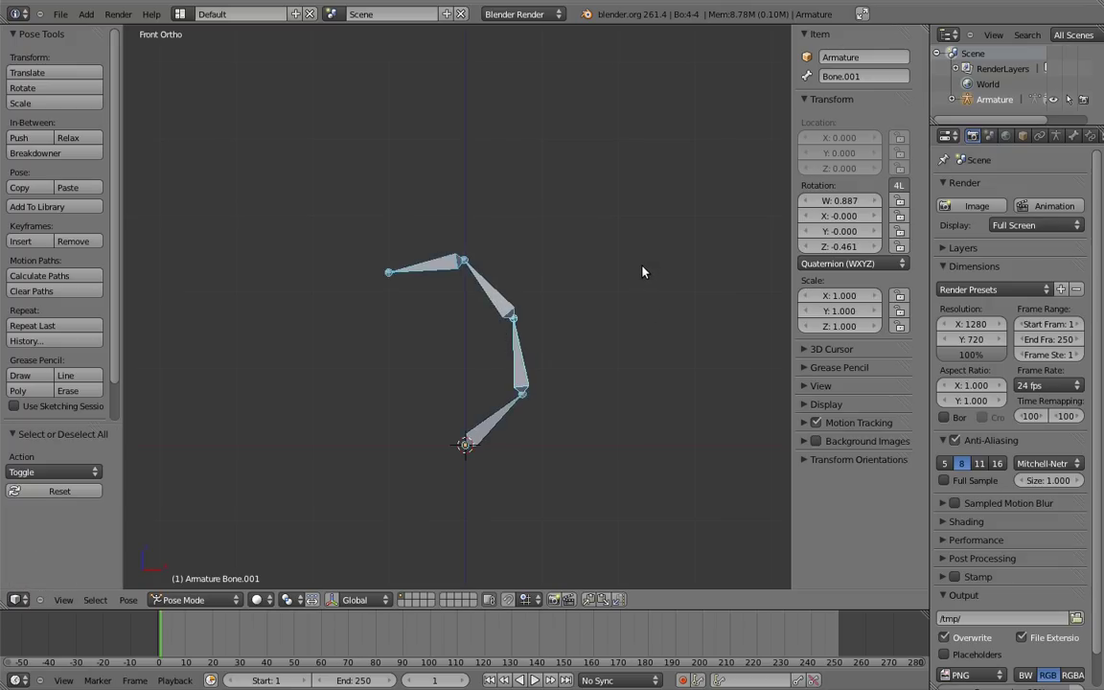
{"action": "key", "text": "alt+r"}
{"action": "key", "text": "a"}
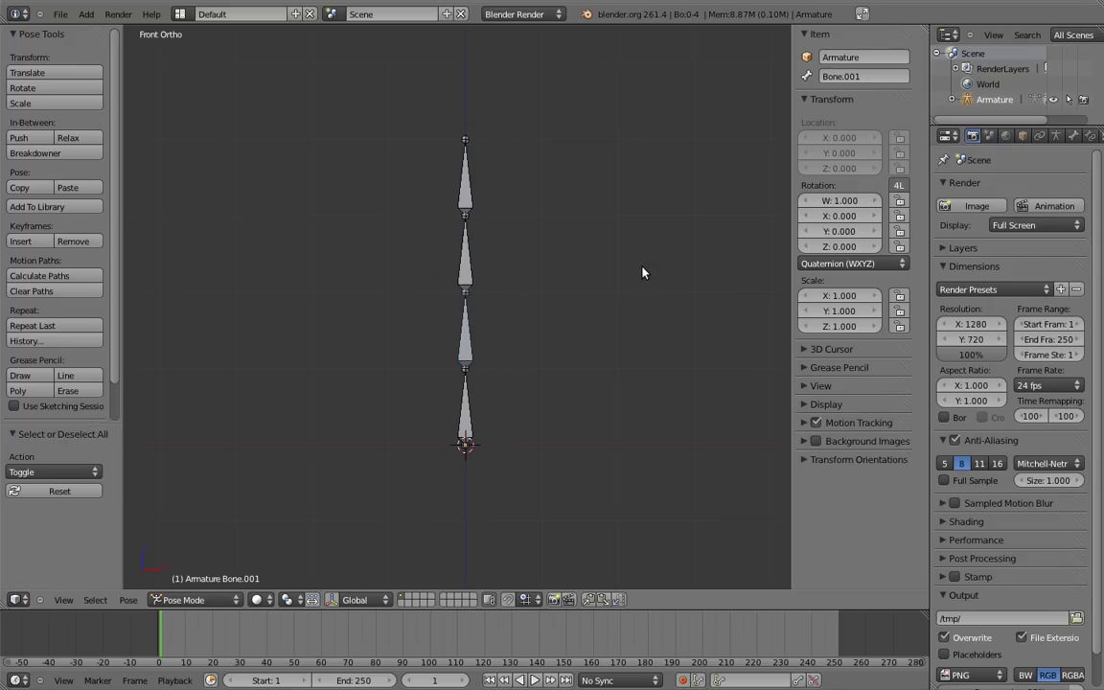
Tilt the root bone about 41° to the right and bend Bone.002 back
{"action": "right_click", "coordinate": [467, 403]}
{"action": "key", "text": "r"}
{"action": "left_click", "coordinate": [656, 336]}
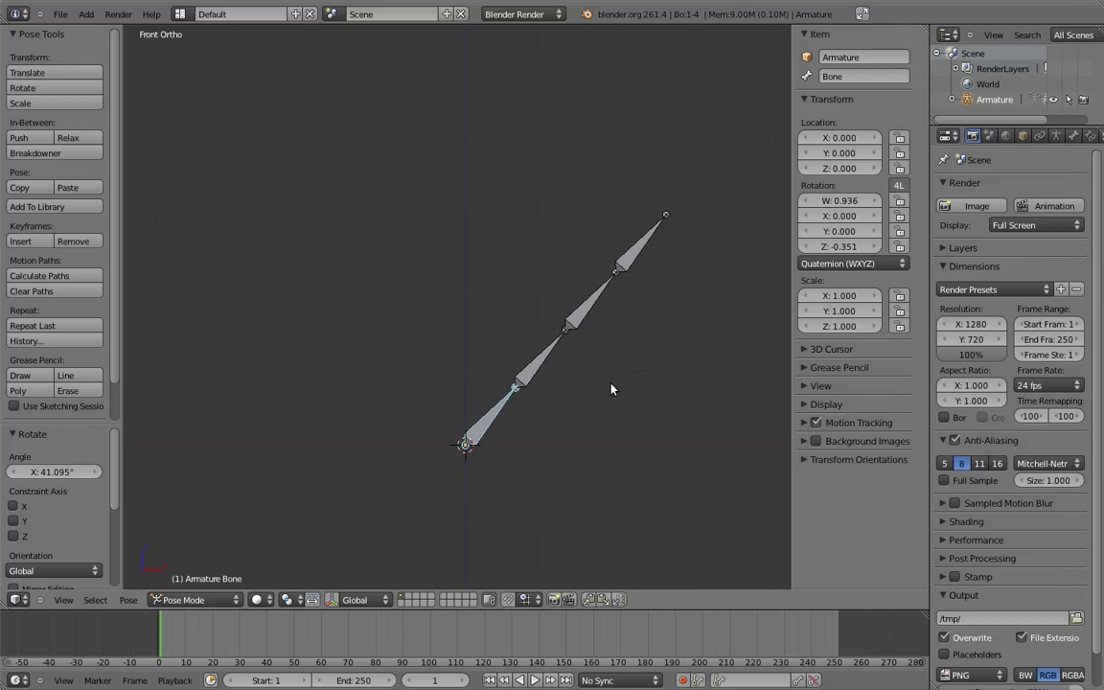
{"action": "right_click", "coordinate": [587, 305]}
{"action": "key", "text": "r"}
{"action": "left_click", "coordinate": [585, 222]}
Adjust Bone.003's rotation over several passes until the top points toward vertical
{"action": "right_click", "coordinate": [585, 223]}
{"action": "key", "text": "r"}
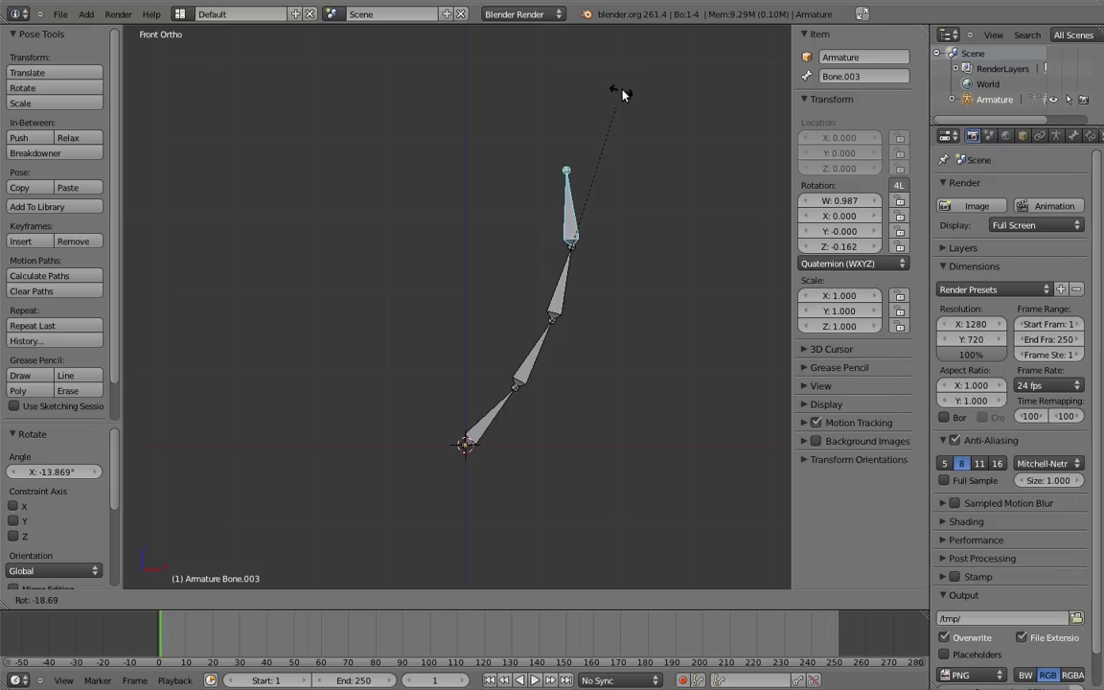
{"action": "left_click", "coordinate": [631, 92]}
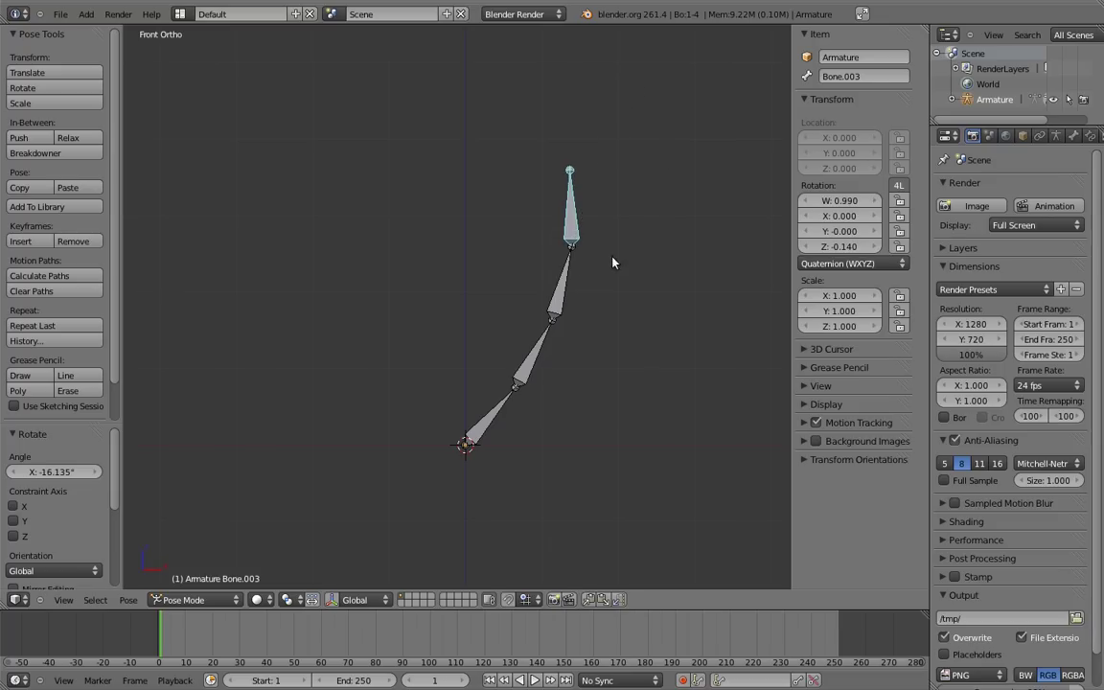
{"action": "key", "text": "r"}
{"action": "left_click", "coordinate": [560, 172]}
{"action": "key", "text": "r"}
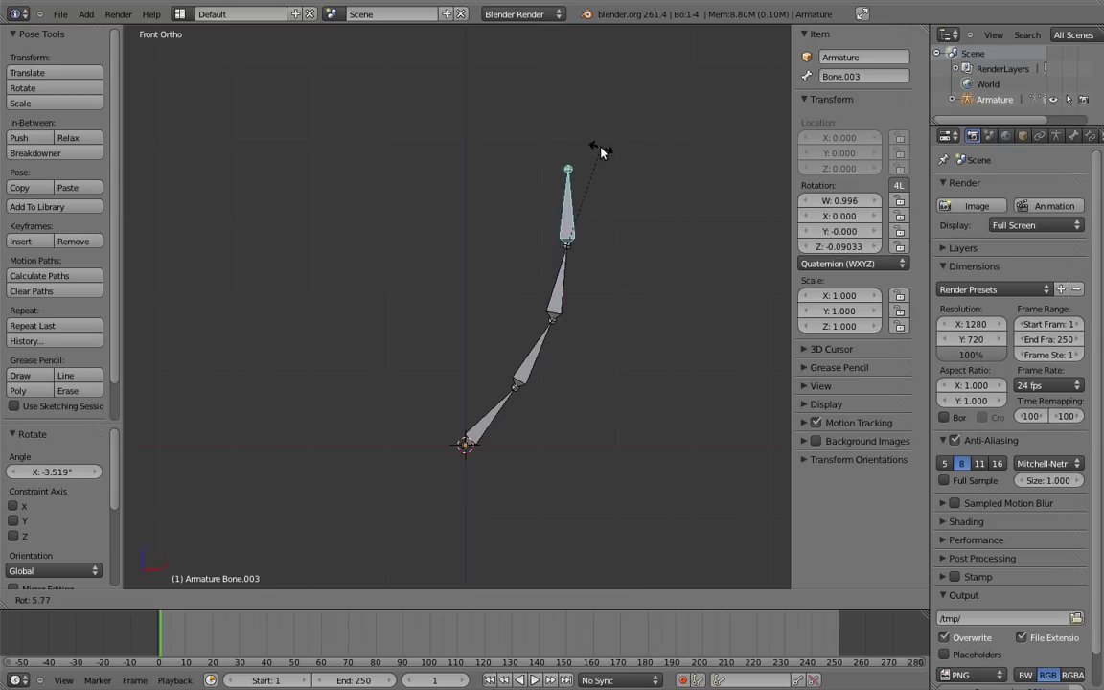
{"action": "left_click", "coordinate": [598, 146]}
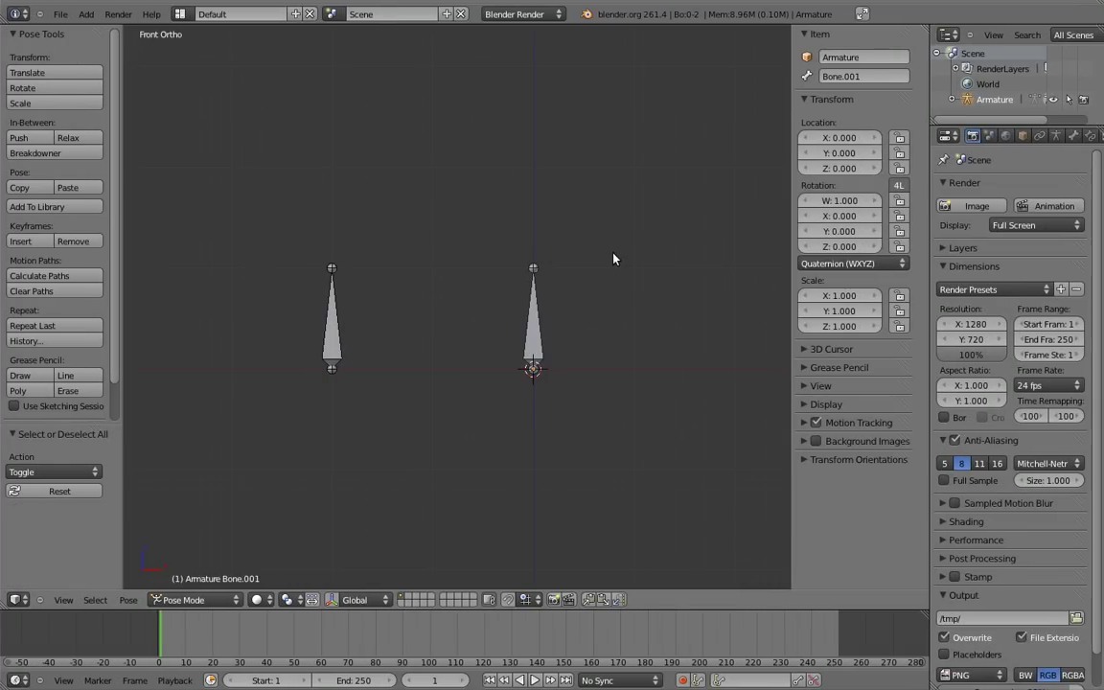
Give the right bone a Copy Rotation constraint targeting the left bone, and test by rotating it
{"action": "right_click", "coordinate": [341, 300]}
{"action": "right_click", "coordinate": [532, 305], "text": "shift"}
{"action": "key", "text": "shift+ctrl+c"}
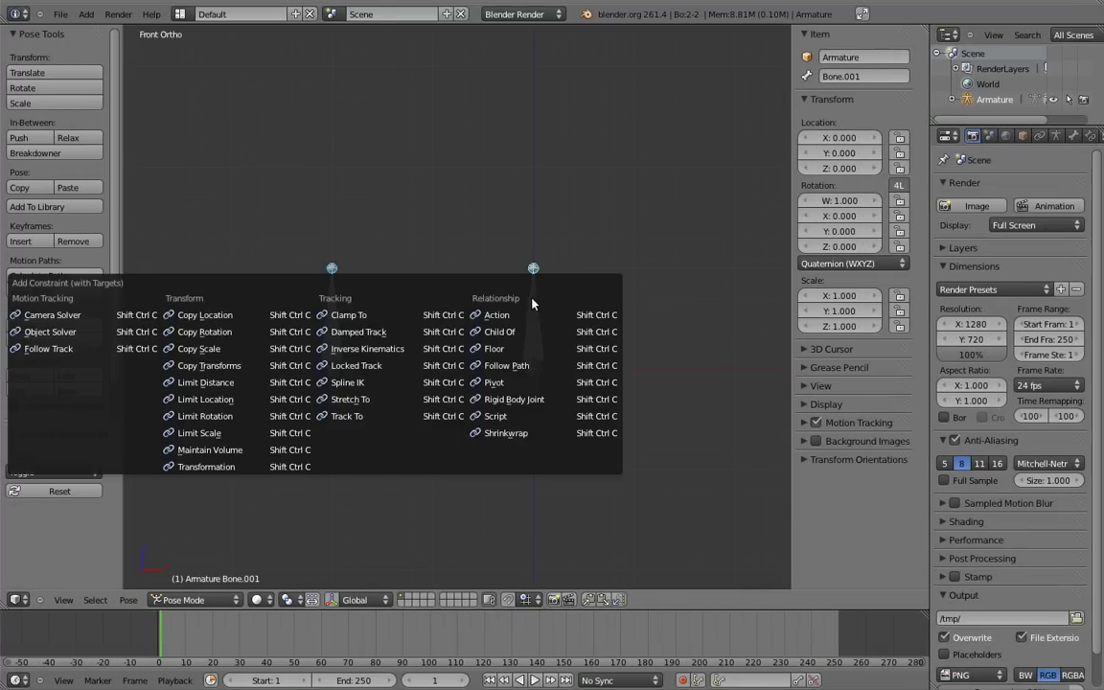
{"action": "left_click", "coordinate": [213, 332]}
{"action": "right_click", "coordinate": [337, 292]}
{"action": "key", "text": "r"}
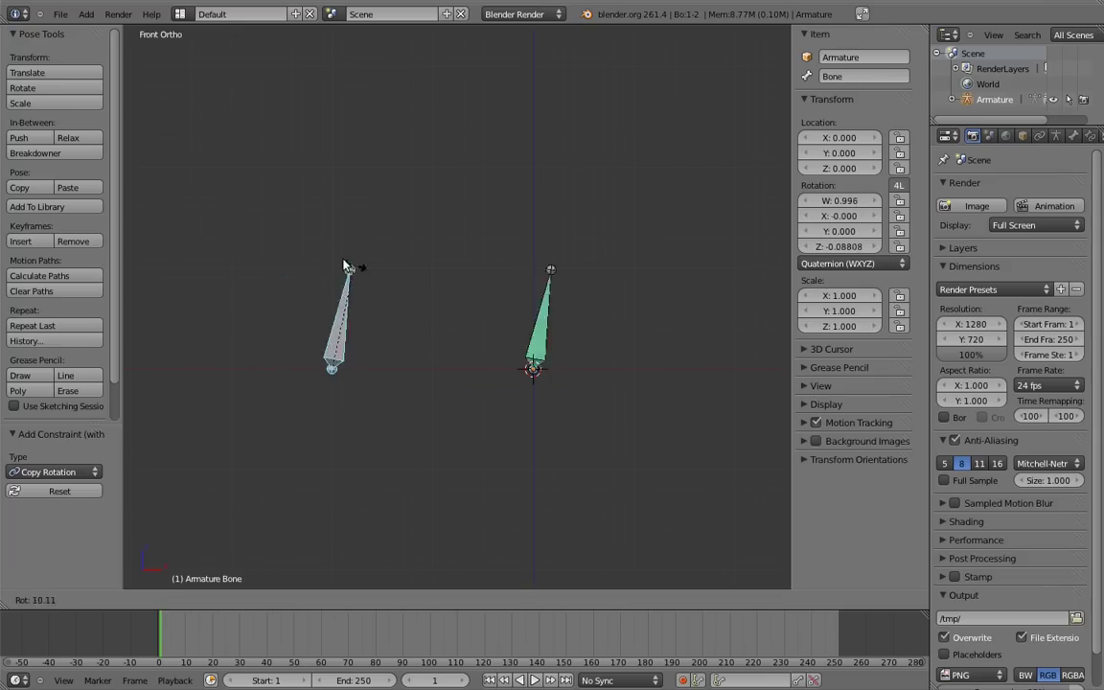
{"action": "right_click", "coordinate": [372, 295]}
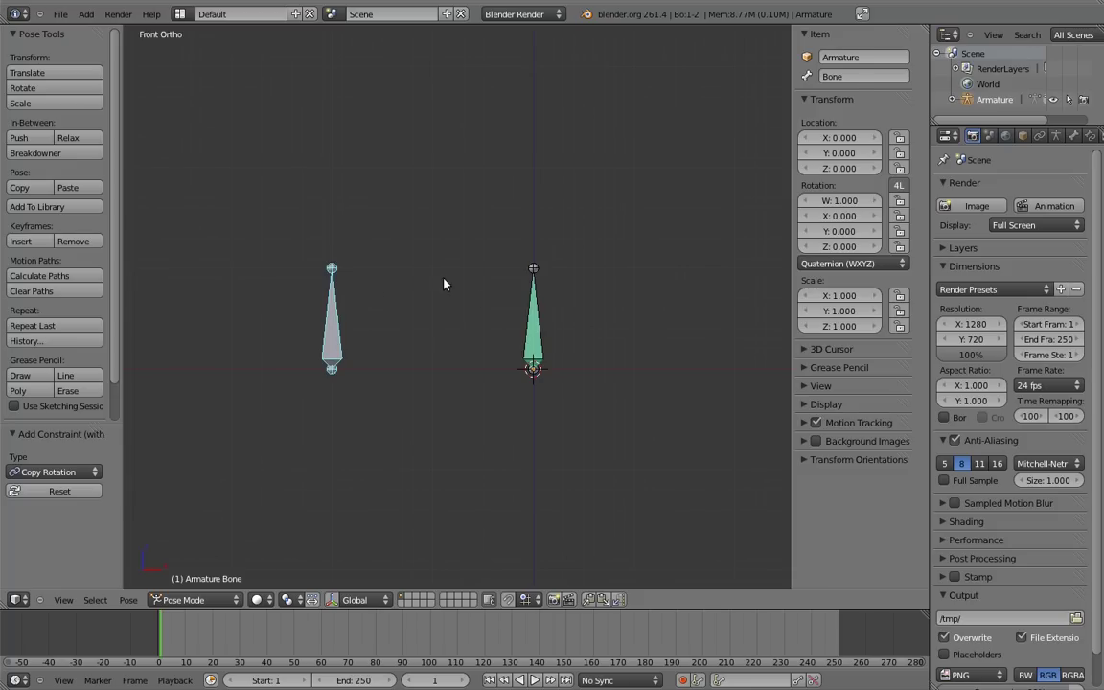
Set the right bone's Copy Rotation influence to 0.5 in the Bone Constraints tab
{"action": "right_click", "coordinate": [533, 326]}
{"action": "left_click", "coordinate": [1091, 136]}
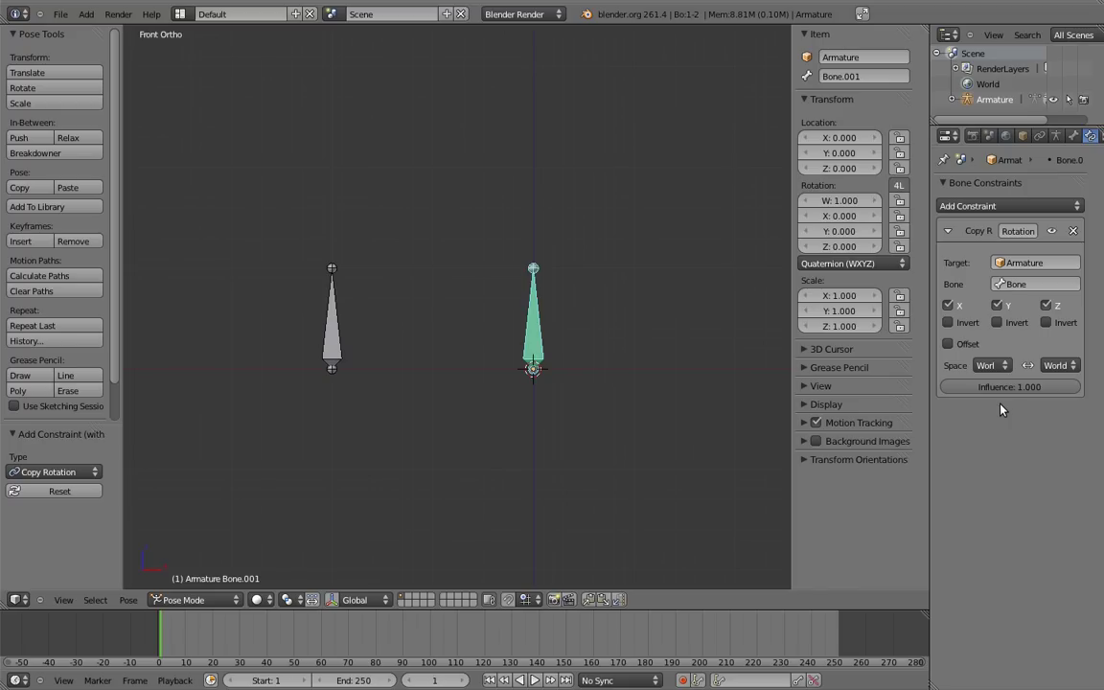
{"action": "left_click", "coordinate": [1026, 387]}
{"action": "type", "text": "0.5"}
{"action": "key", "text": "Return"}
Rotate the left bone to test the half influence, then cancel
{"action": "right_click", "coordinate": [331, 278]}
{"action": "key", "text": "r"}
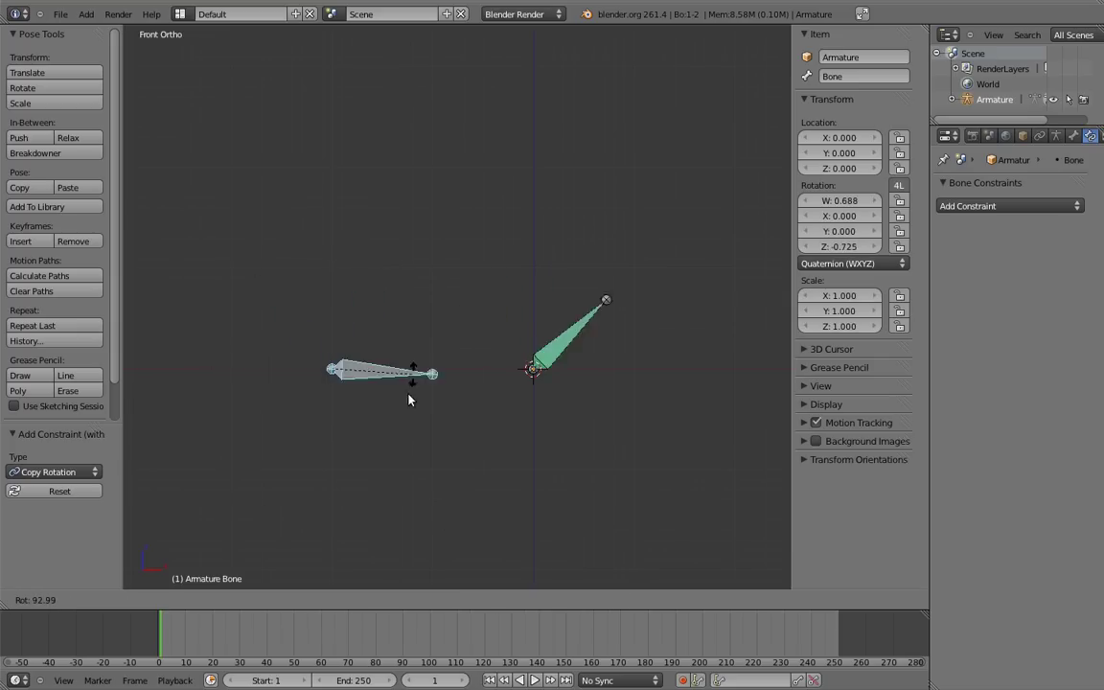
{"action": "right_click", "coordinate": [345, 279]}
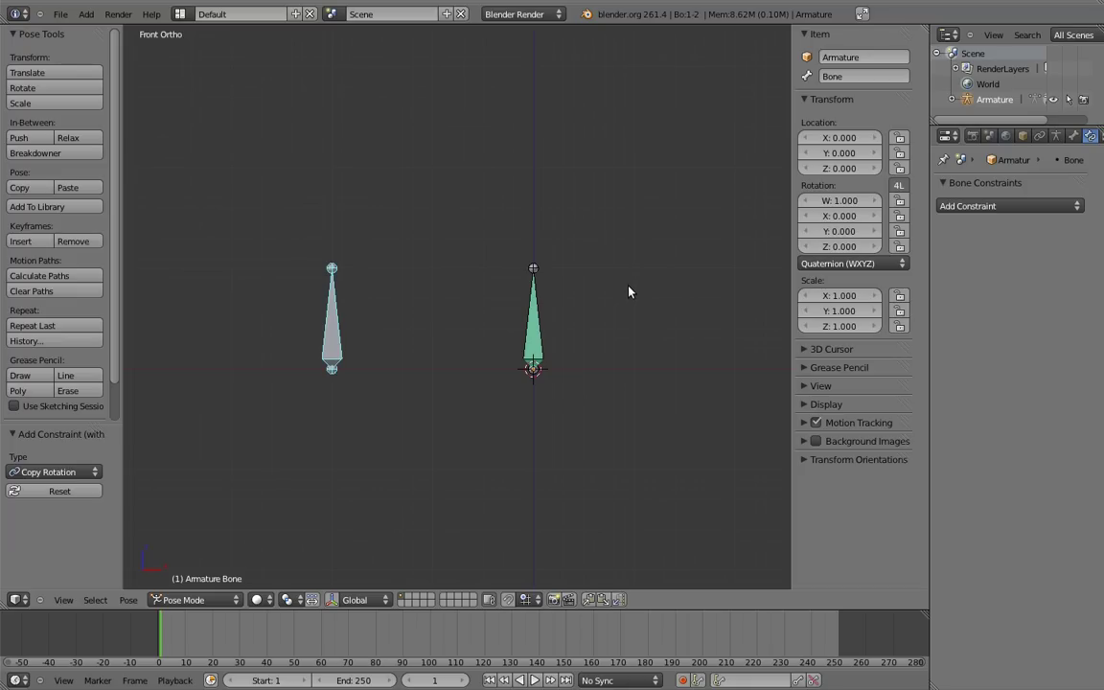
In Edit Mode, duplicate the left bone and place the copy, Bone.002, on the right along X
{"action": "key", "text": "Tab"}
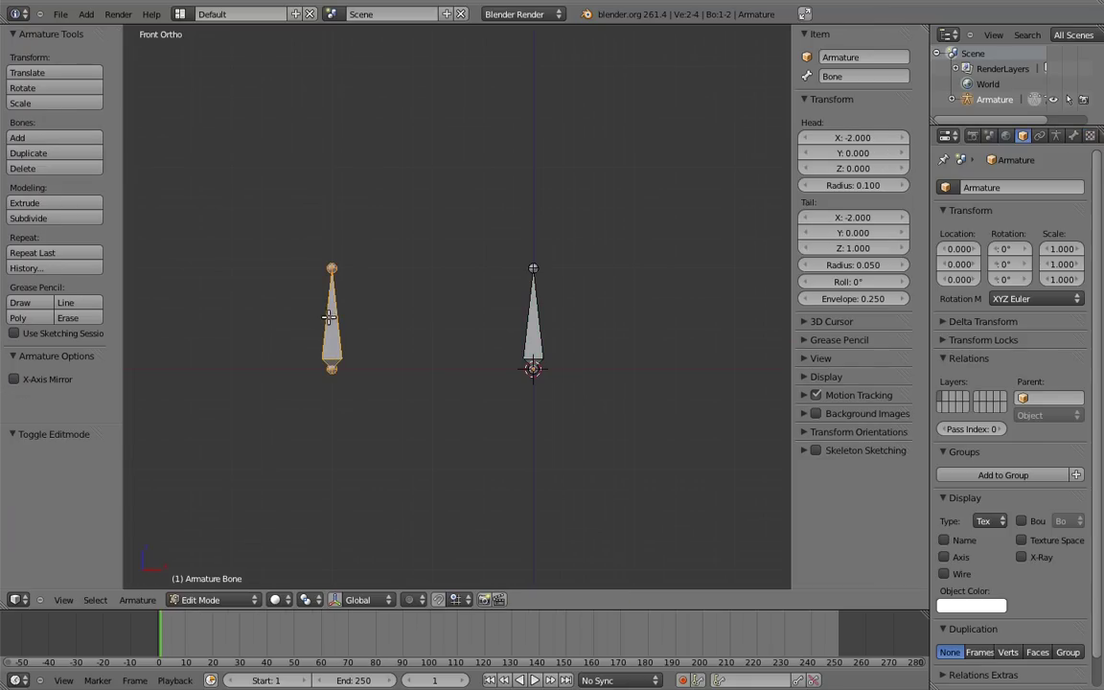
{"action": "scroll", "coordinate": [364, 320], "scroll_direction": "down", "scroll_amount": 2, "text": "ctrl"}
{"action": "key", "text": "shift+d"}
{"action": "key", "text": "x"}
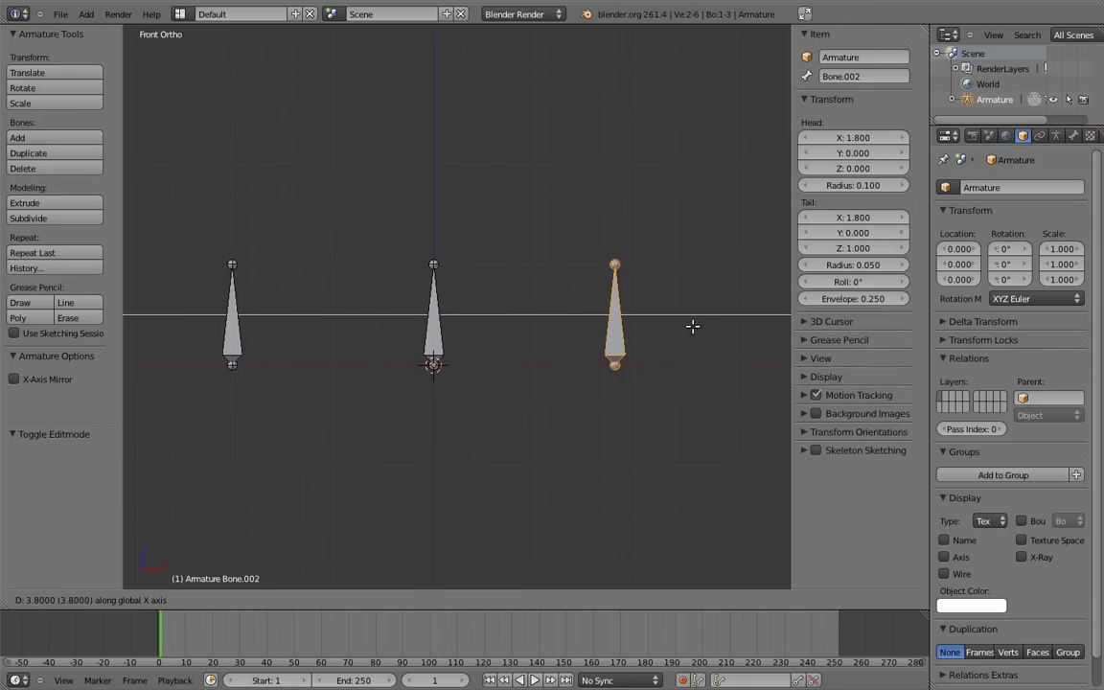
{"action": "left_click", "coordinate": [701, 326]}
{"action": "scroll", "coordinate": [726, 328], "scroll_direction": "up", "scroll_amount": 1, "text": "ctrl"}
{"action": "key", "text": "ctrl+Tab"}
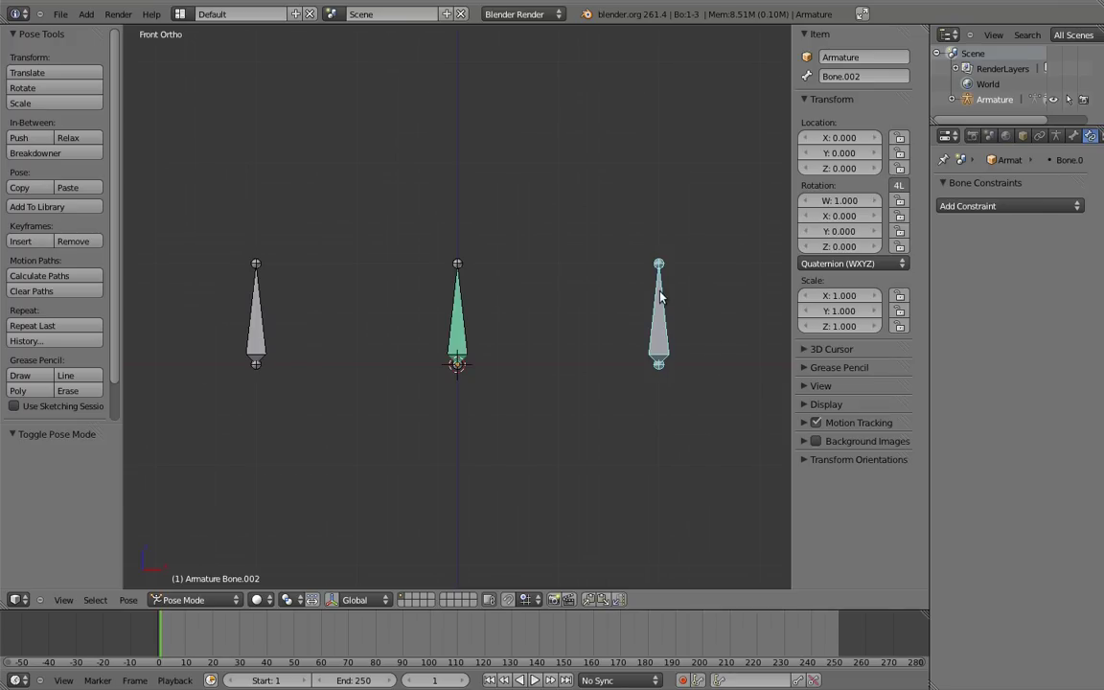
Add a second Copy Rotation constraint on the middle bone targeting Bone.002
{"action": "right_click", "coordinate": [472, 308], "text": "shift"}
{"action": "key", "text": "shift+ctrl+c"}
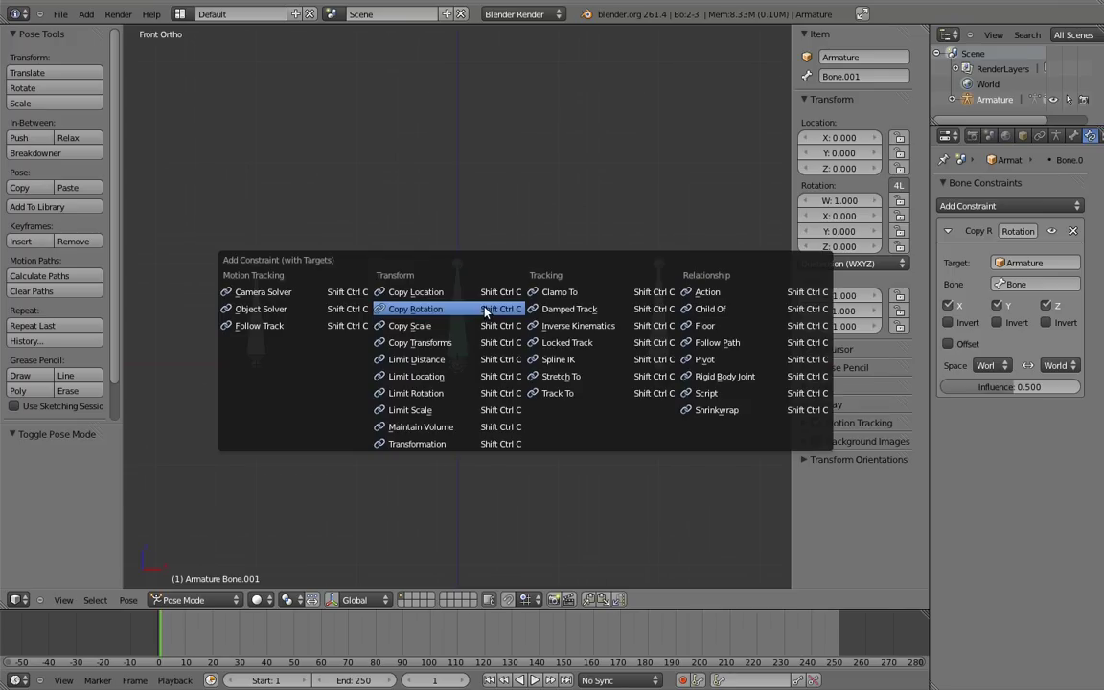
{"action": "left_click", "coordinate": [416, 309]}
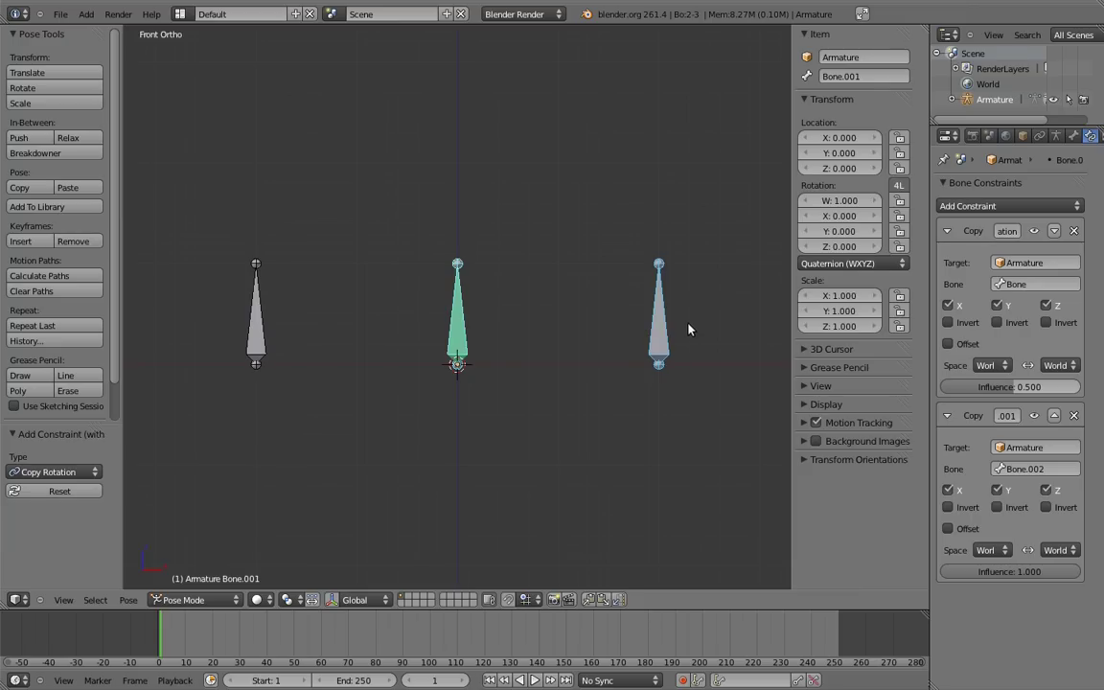
{"action": "right_click", "coordinate": [661, 288]}
{"action": "key", "text": "r"}
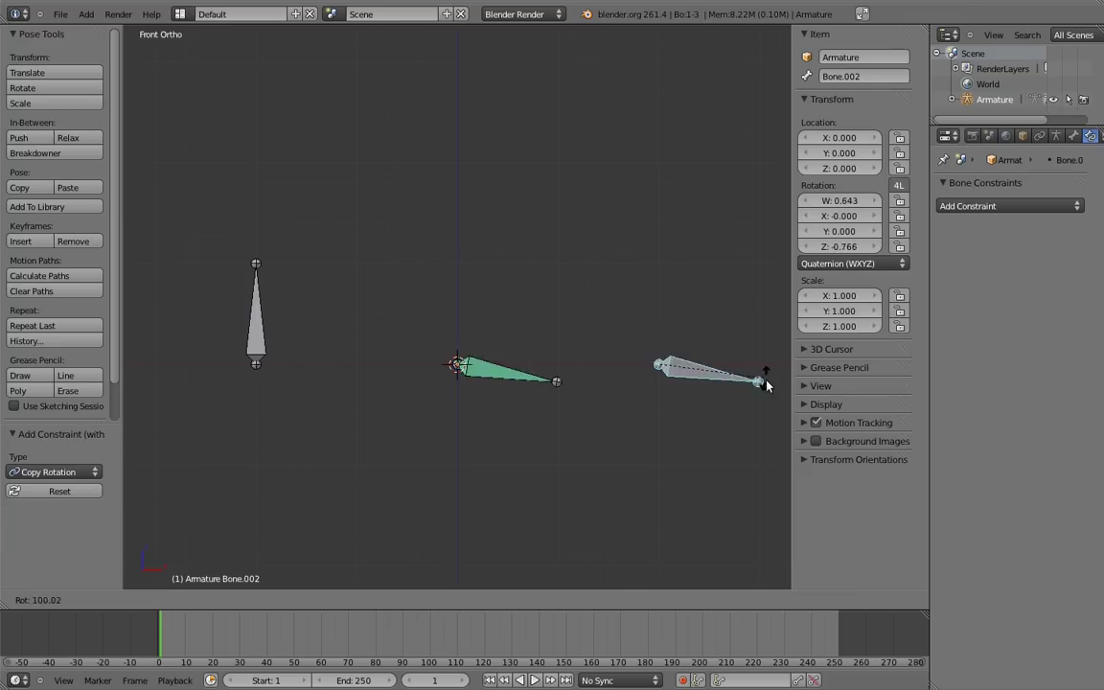
{"action": "key", "text": "Escape"}
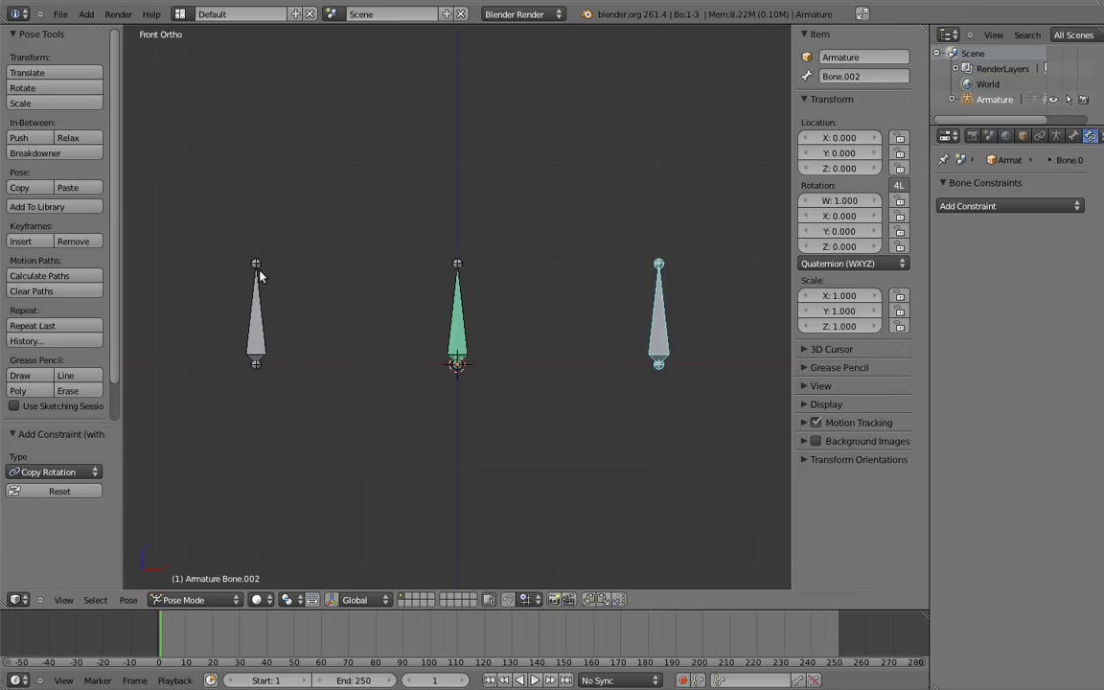
{"action": "right_click", "coordinate": [256, 275]}
{"action": "key", "text": "r"}
{"action": "key", "text": "Escape"}
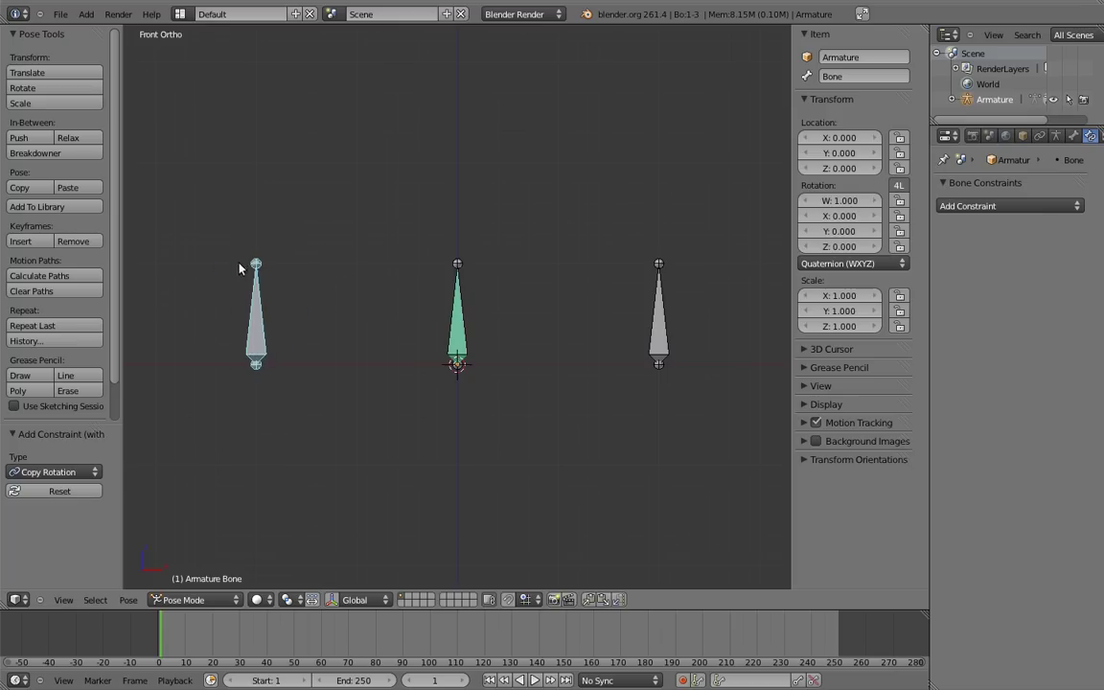
{"action": "right_click", "coordinate": [460, 312]}
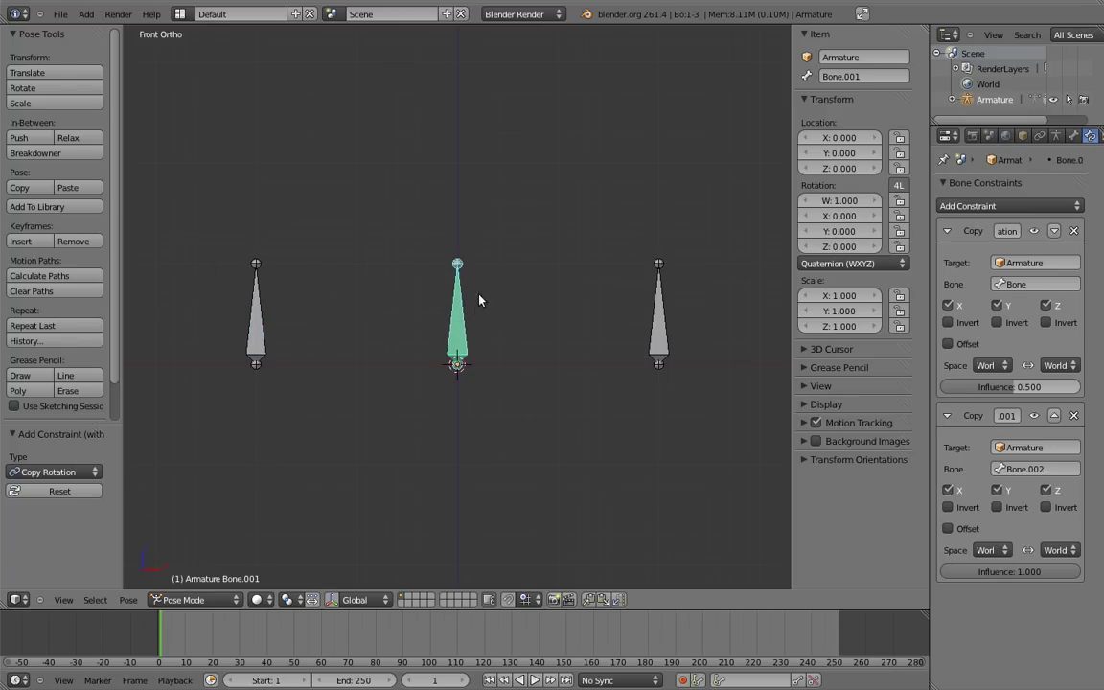
Set the first constraint's influence to 1.000 and the second's to 0.500
{"action": "left_click", "coordinate": [1048, 388]}
{"action": "type", "text": "1"}
{"action": "key", "text": "Return"}
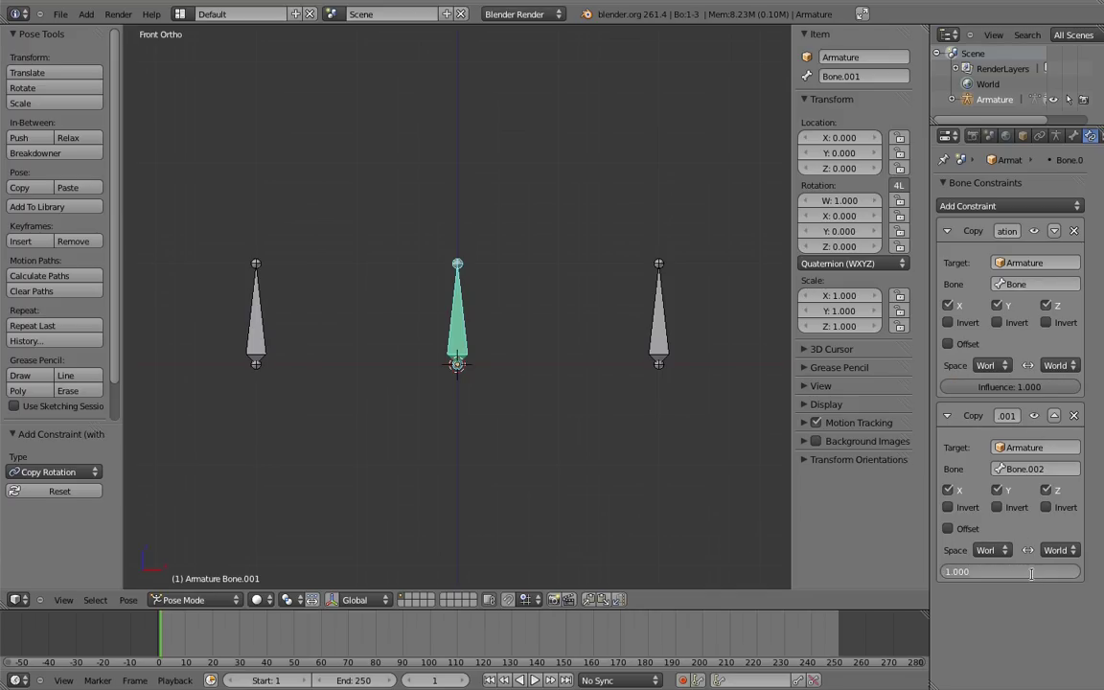
{"action": "type", "text": "0.5"}
{"action": "key", "text": "Return"}
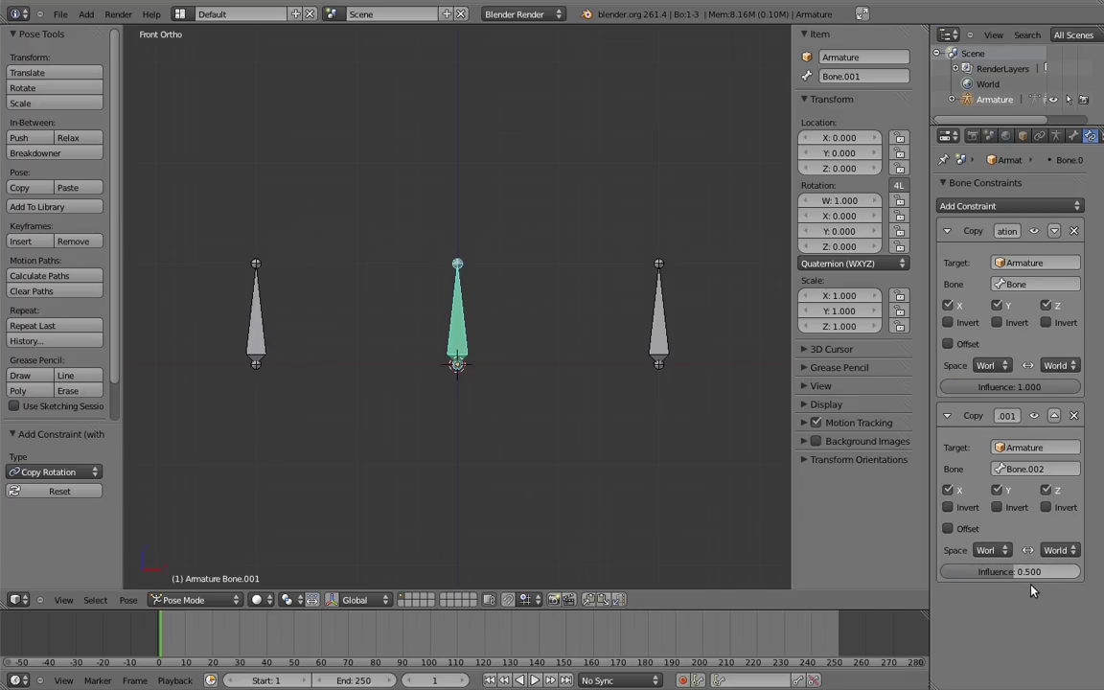
Rotate the left bone, then stand the right bone upright to test the middle bone
{"action": "right_click", "coordinate": [259, 289]}
{"action": "key", "text": "r"}
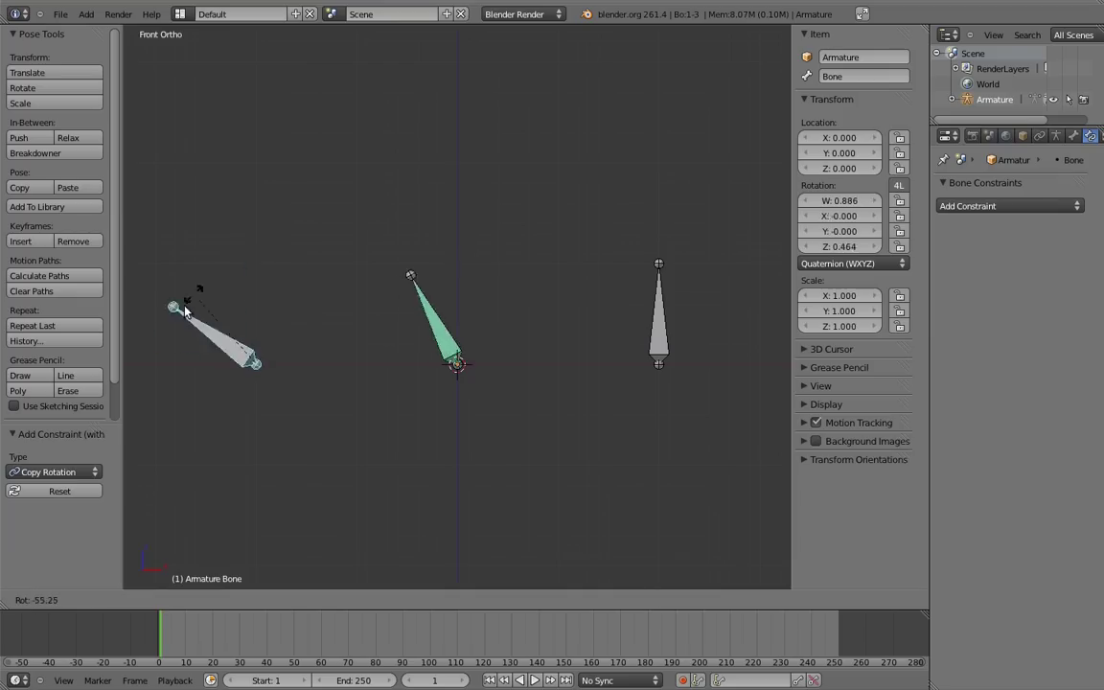
{"action": "left_click", "coordinate": [198, 302]}
{"action": "right_click", "coordinate": [662, 288]}
{"action": "key", "text": "r"}
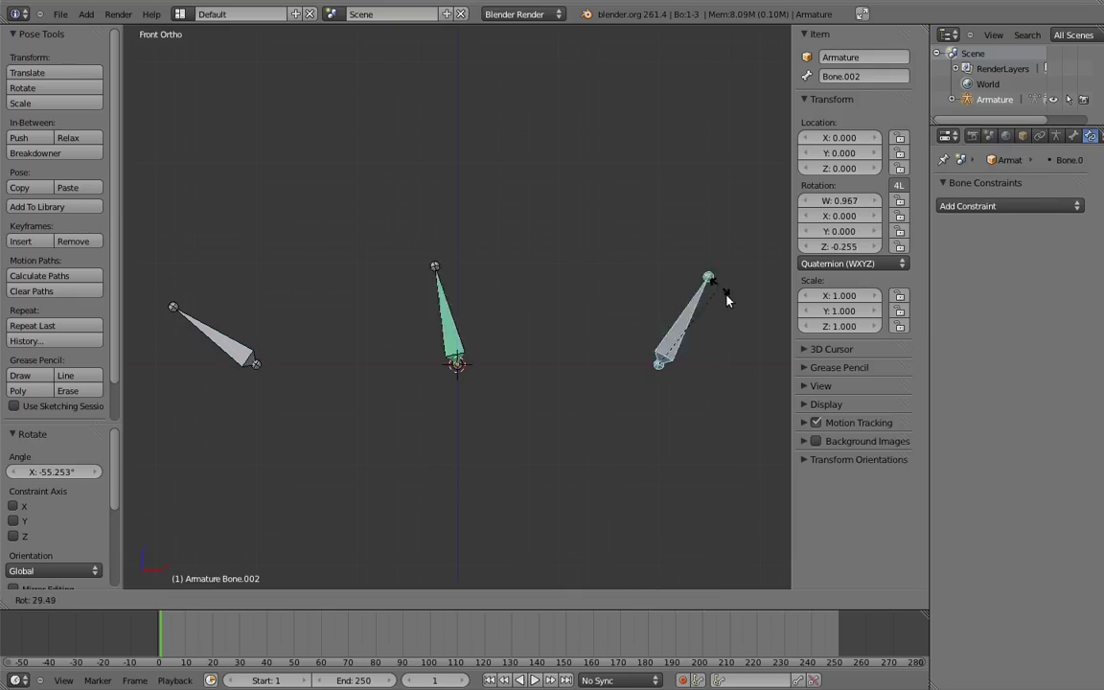
{"action": "left_click", "coordinate": [591, 244]}
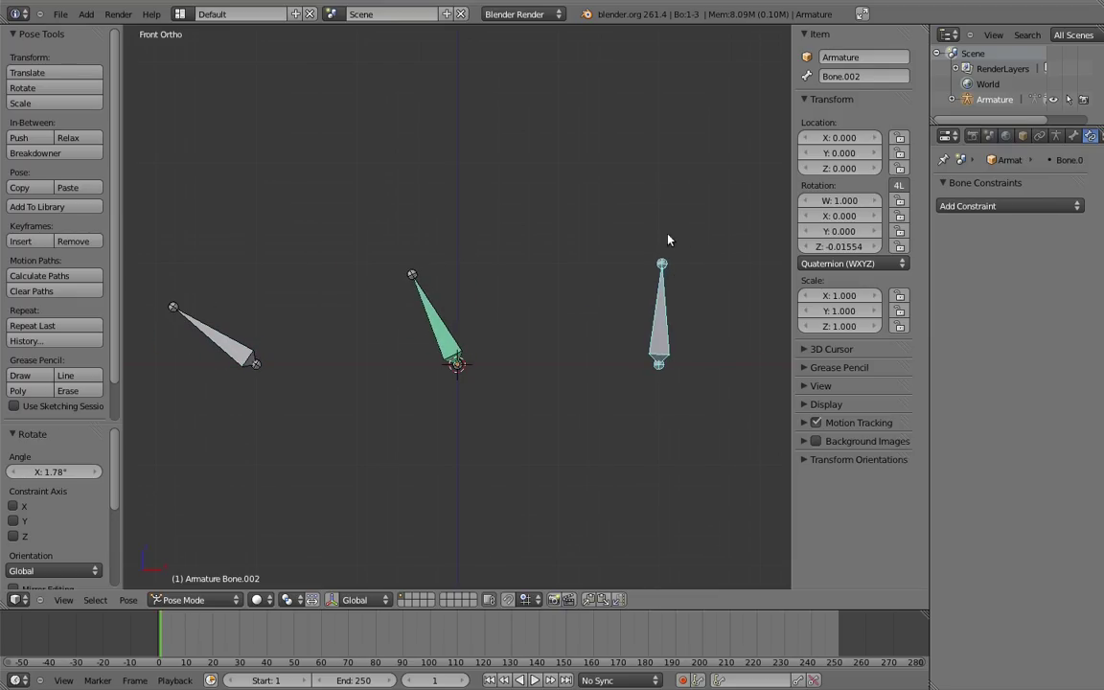
Lay the left bone toward horizontal and swing Bone.002 outward to about 78°
{"action": "right_click", "coordinate": [187, 321]}
{"action": "key", "text": "r"}
{"action": "left_click", "coordinate": [142, 333]}
{"action": "right_click", "coordinate": [667, 267]}
{"action": "key", "text": "r"}
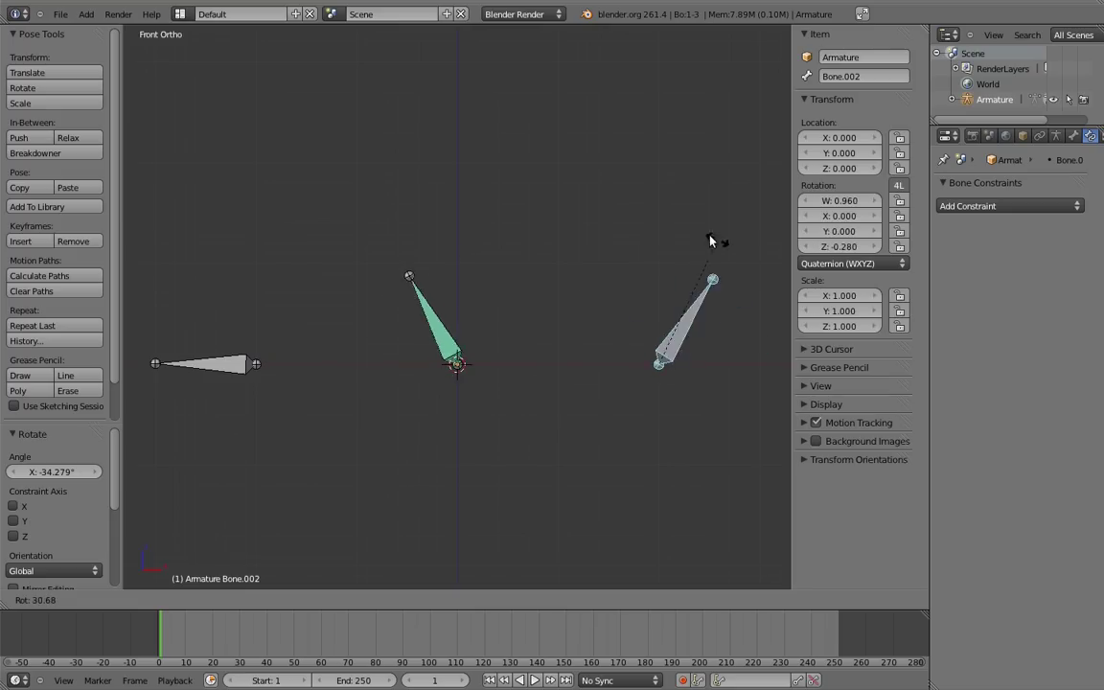
{"action": "left_click", "coordinate": [767, 336]}
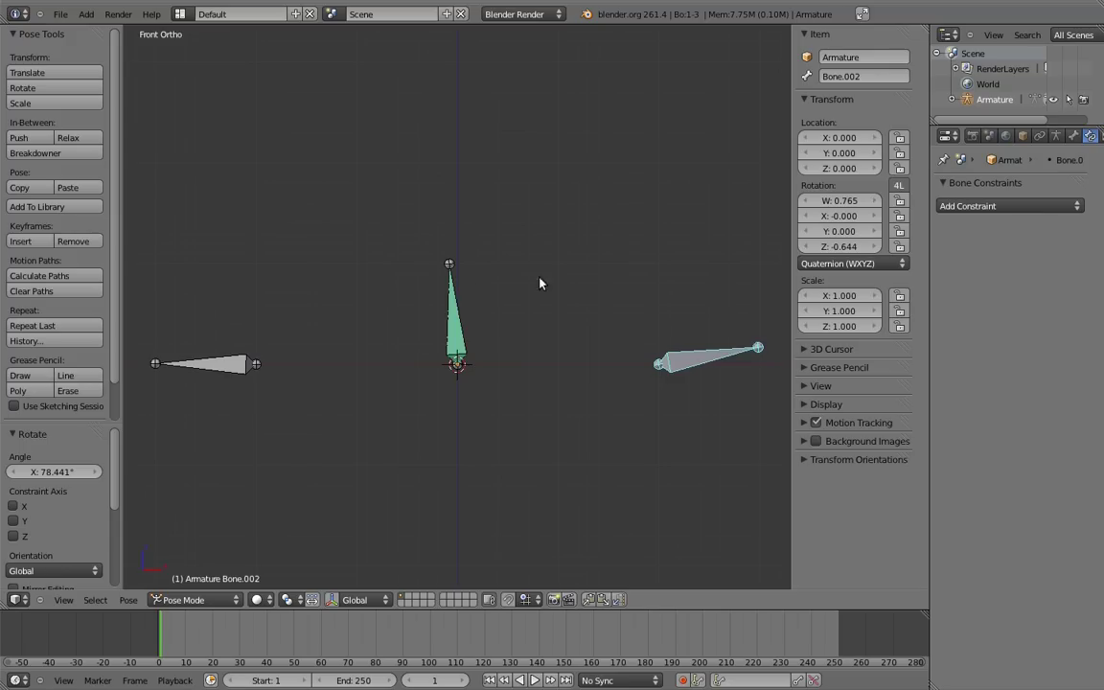
{"action": "right_click", "coordinate": [457, 307]}
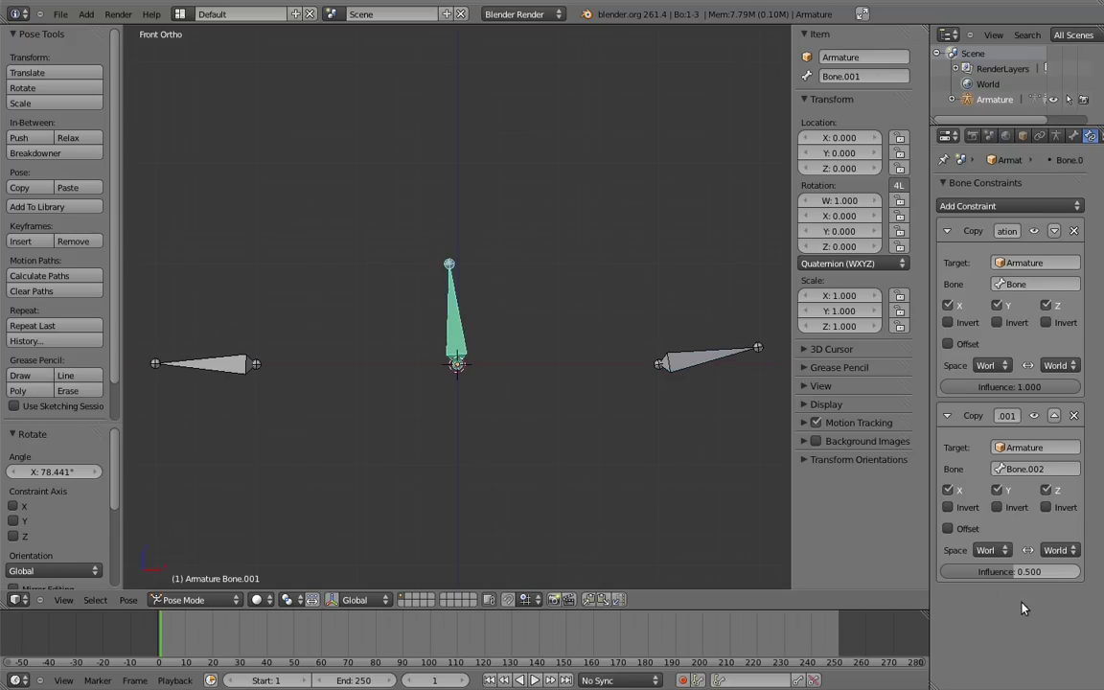
{"action": "left_click_drag", "start_coordinate": [1037, 573], "coordinate": [991, 579]}
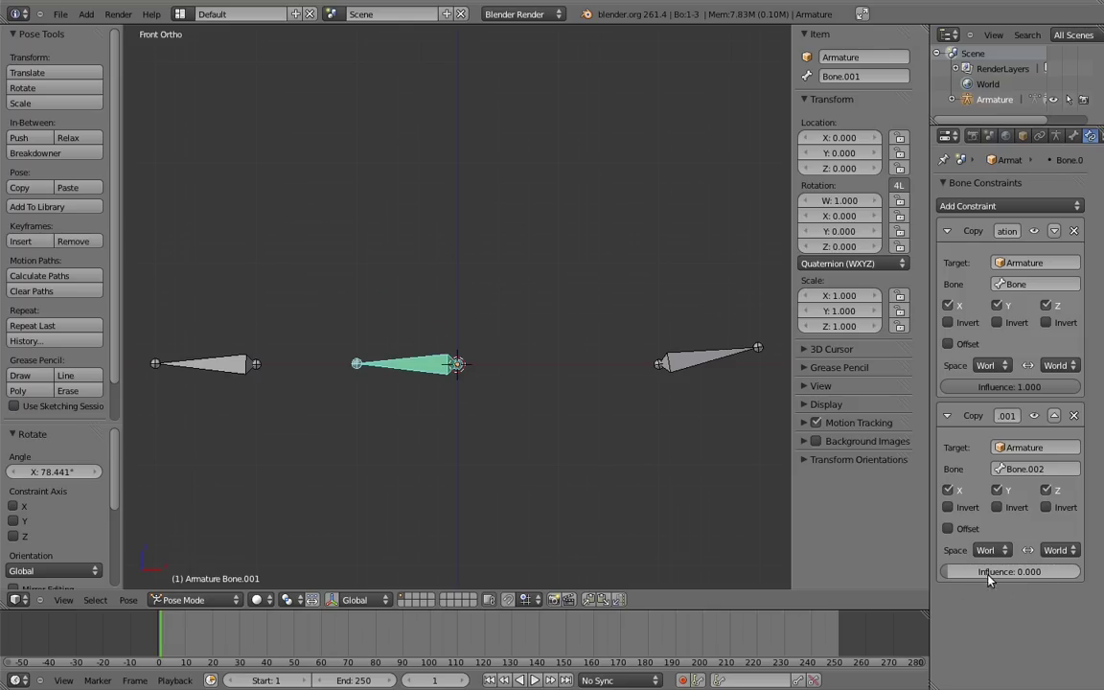
{"action": "right_click", "coordinate": [209, 369]}
{"action": "key", "text": "r"}
{"action": "right_click", "coordinate": [244, 249]}
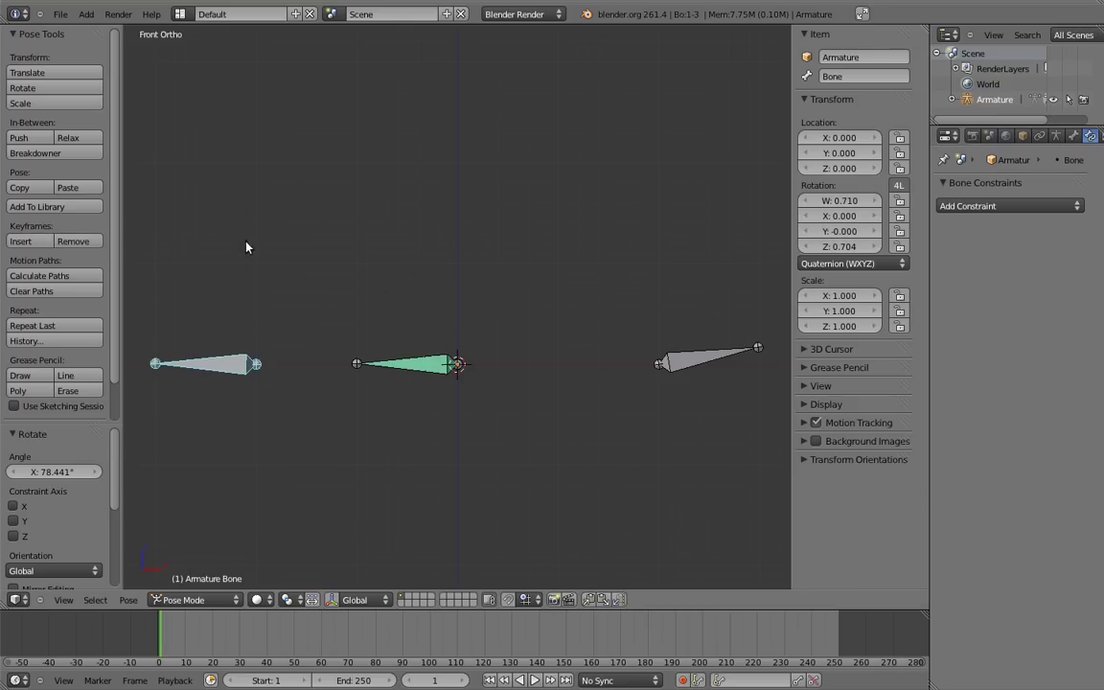
{"action": "right_click", "coordinate": [422, 353]}
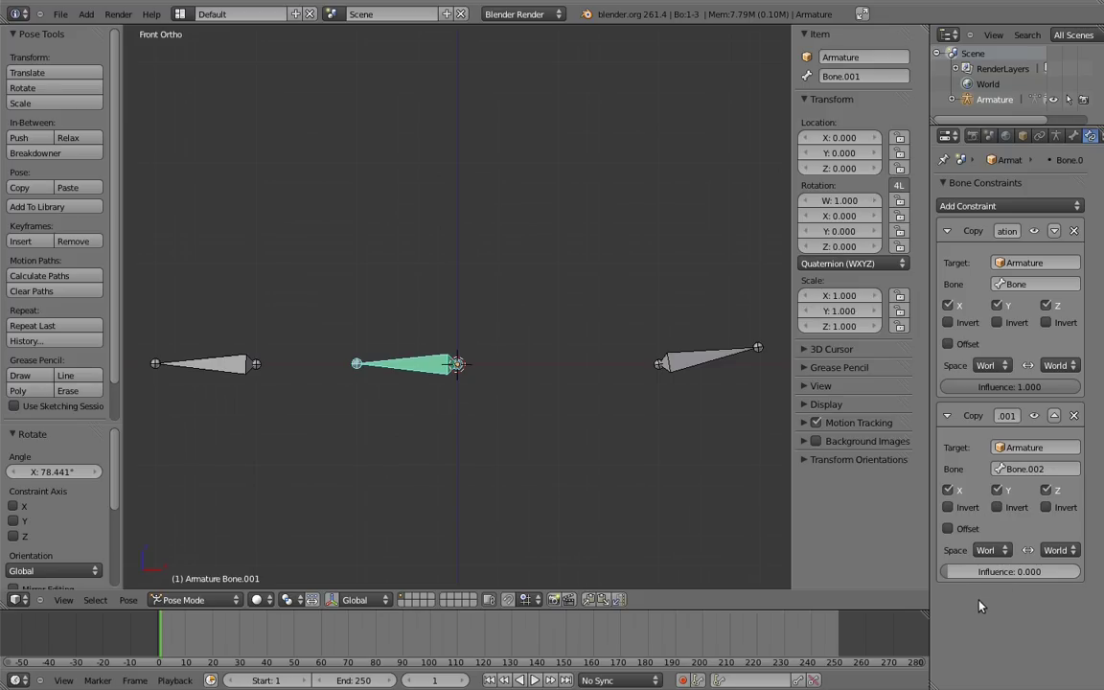
{"action": "left_click_drag", "start_coordinate": [955, 573], "coordinate": [1057, 599]}
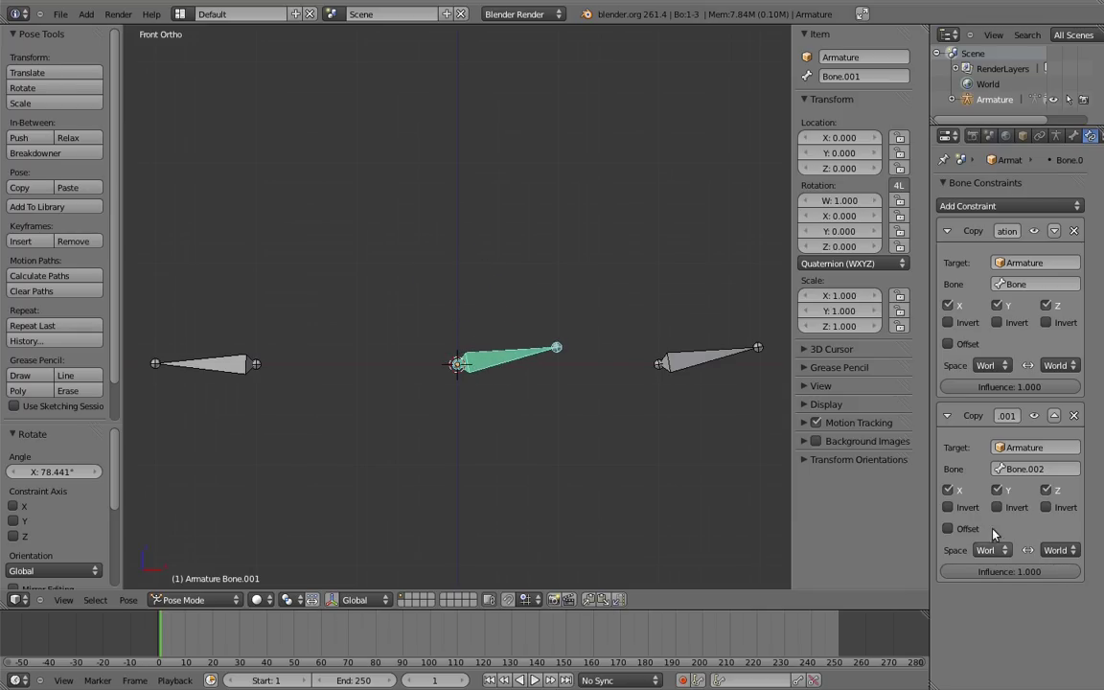
{"action": "right_click", "coordinate": [743, 351]}
{"action": "key", "text": "r"}
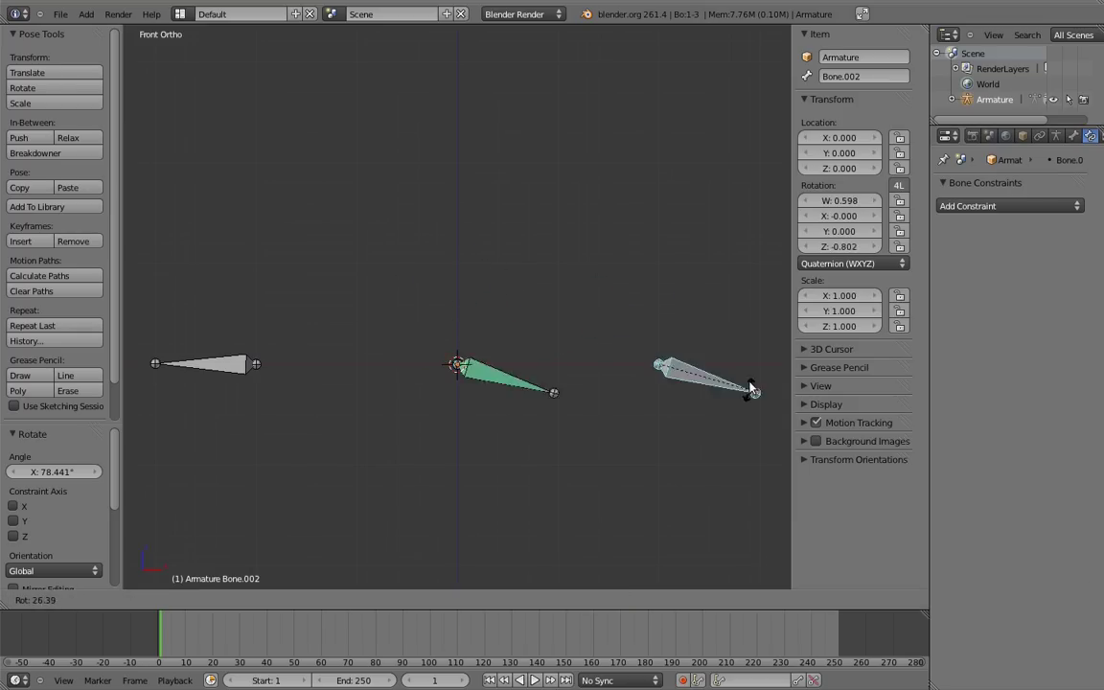
{"action": "left_click", "coordinate": [743, 386]}
{"action": "right_click", "coordinate": [515, 350]}
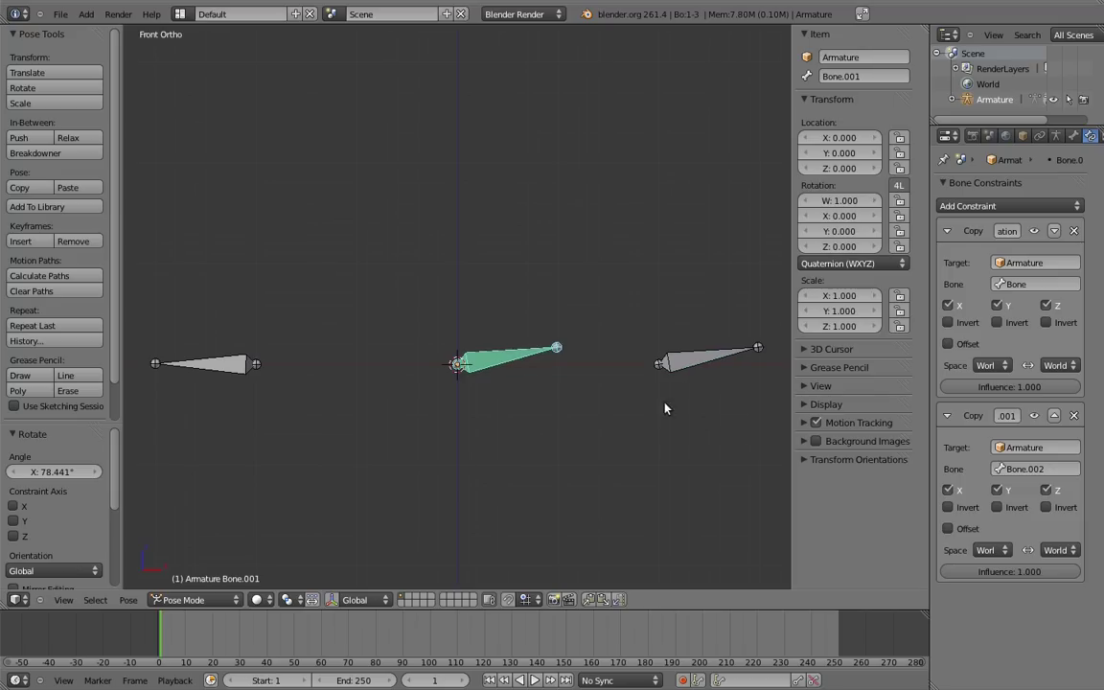
{"action": "left_click", "coordinate": [1034, 575]}
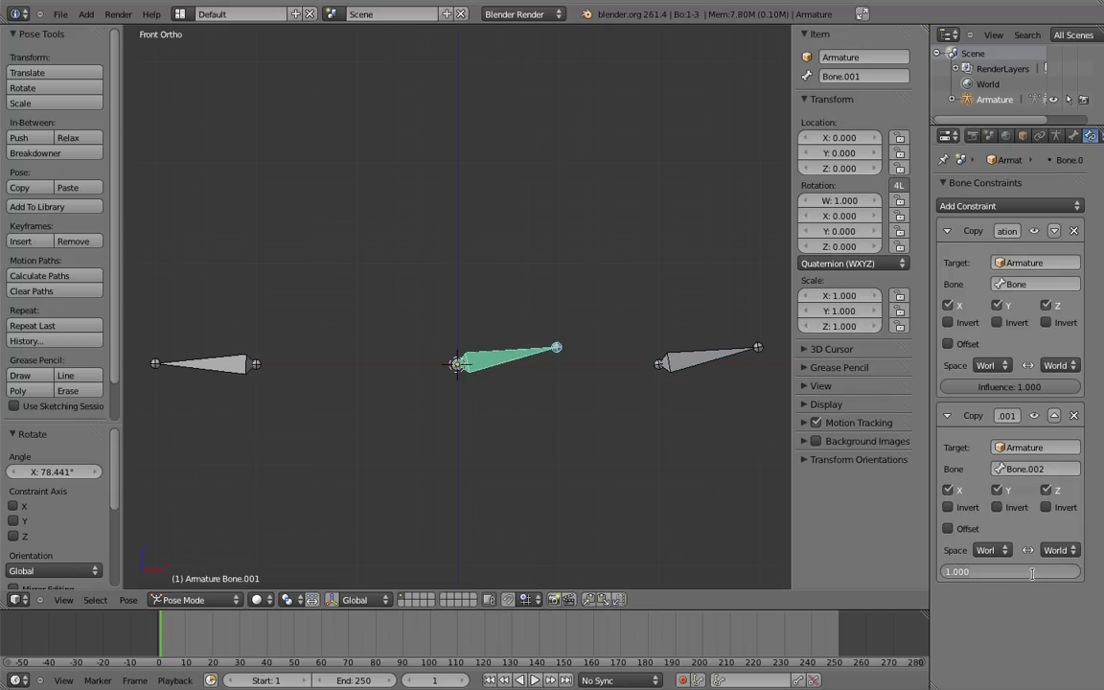
{"action": "type", "text": "0.5"}
{"action": "key", "text": "Return"}
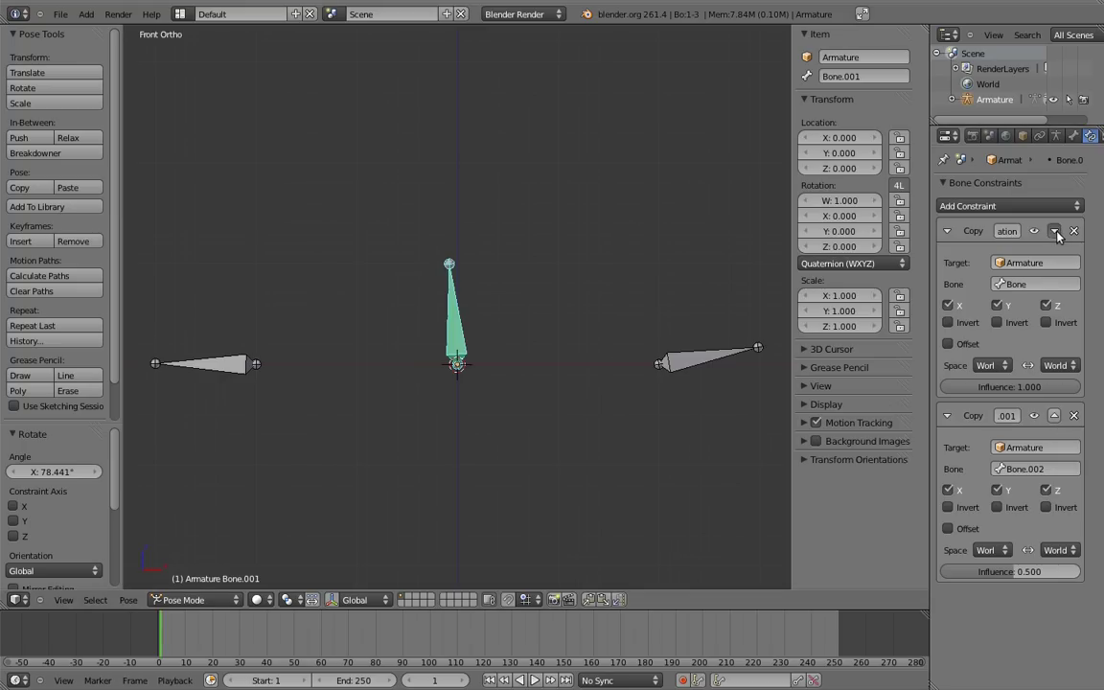
{"action": "left_click", "coordinate": [1055, 415]}
{"action": "key", "text": "ctrl+z"}
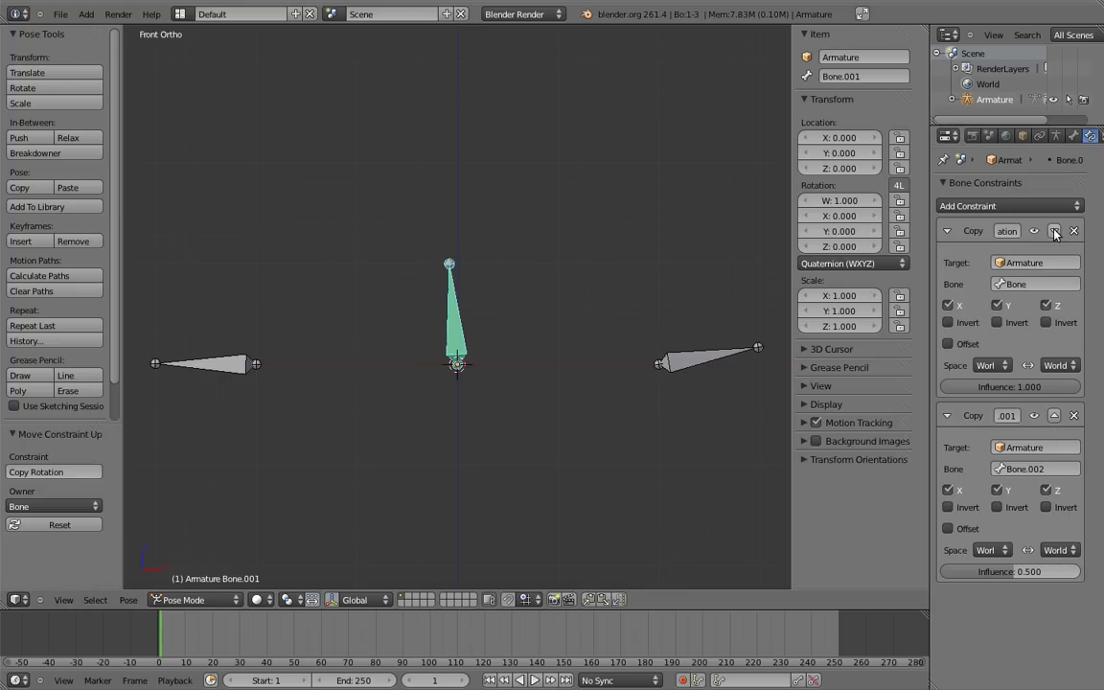
{"action": "key", "text": "ctrl+shift+z"}
{"action": "left_click", "coordinate": [1055, 415]}
Add a Copy Location constraint to the middle bone targeting the right bone
{"action": "right_click", "coordinate": [711, 360], "text": "shift"}
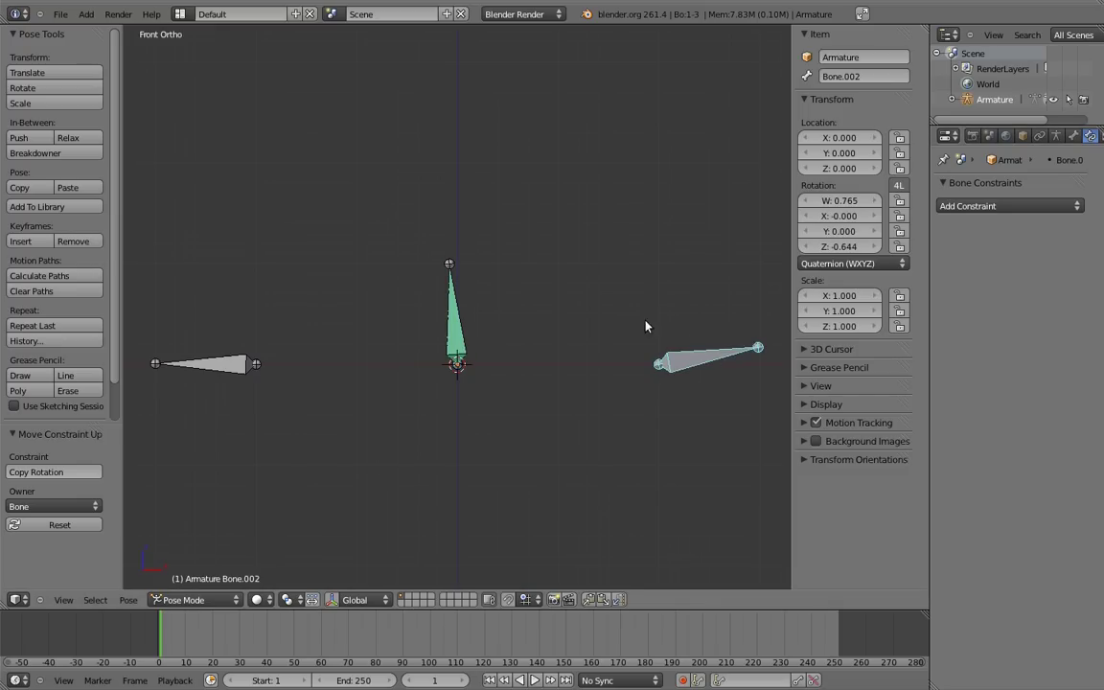
{"action": "key", "text": "ctrl+shift+c"}
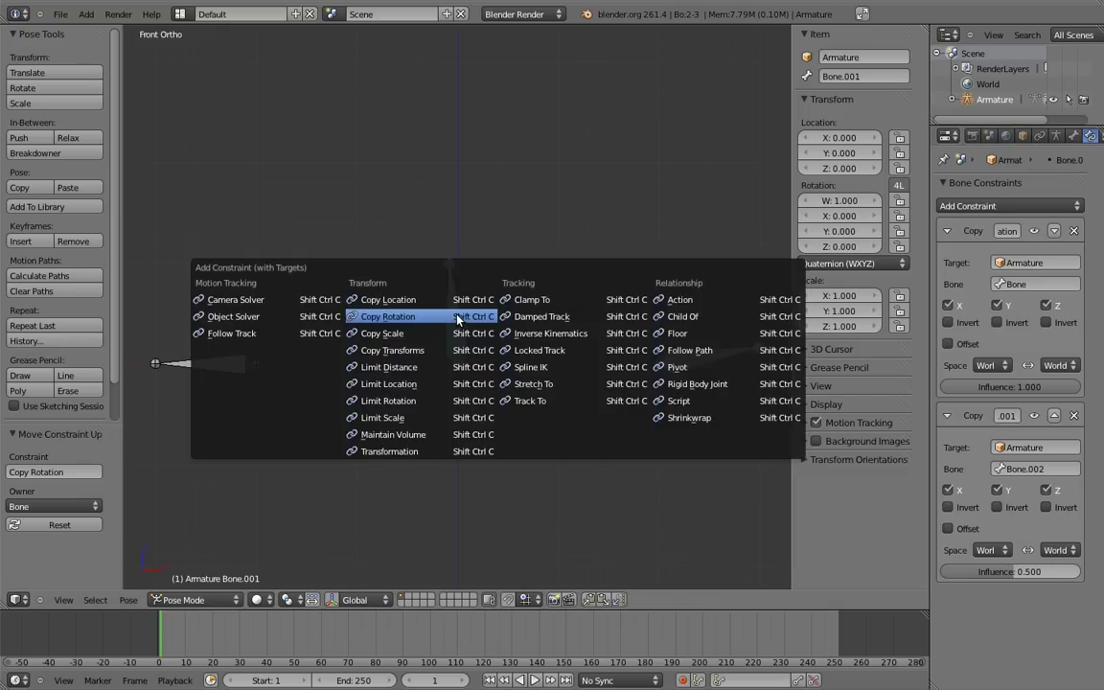
{"action": "left_click", "coordinate": [407, 301]}
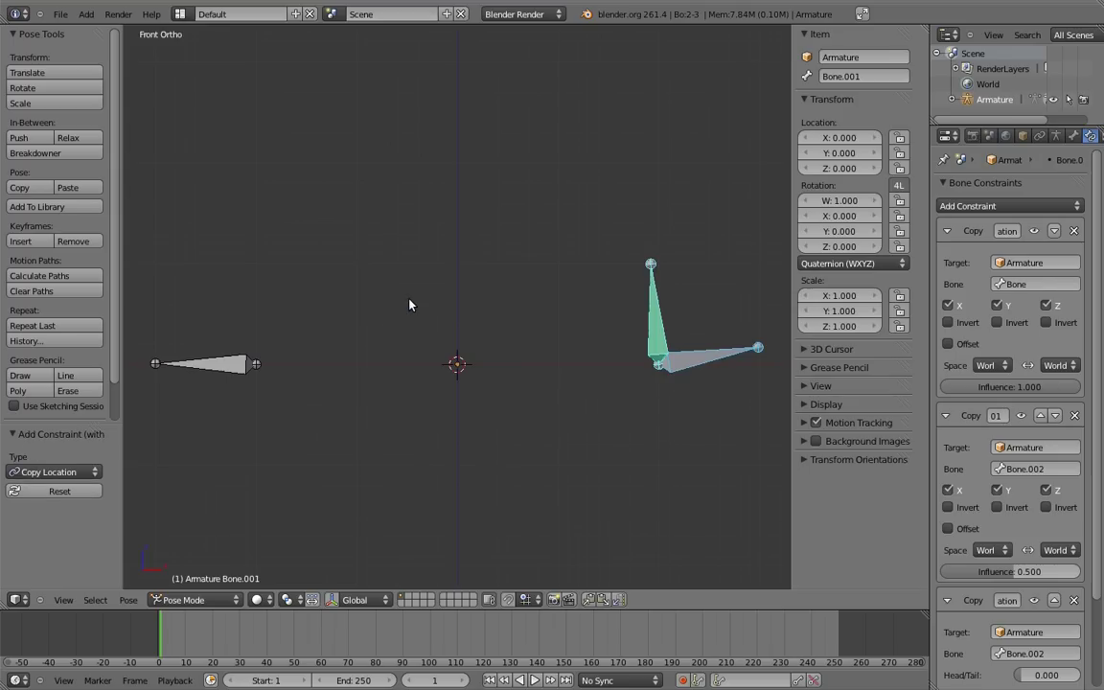
Test-rotate the right and left bones, cancel both, and select the middle bone
{"action": "right_click", "coordinate": [767, 343]}
{"action": "key", "text": "r"}
{"action": "key", "text": "Escape"}
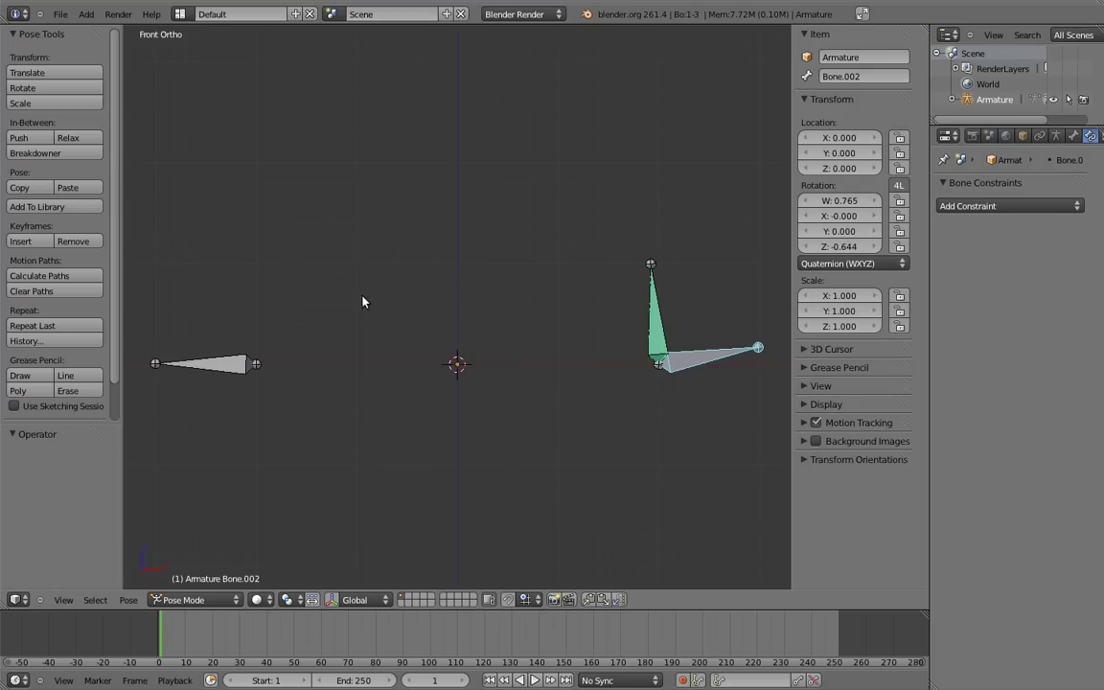
{"action": "right_click", "coordinate": [216, 364]}
{"action": "key", "text": "r"}
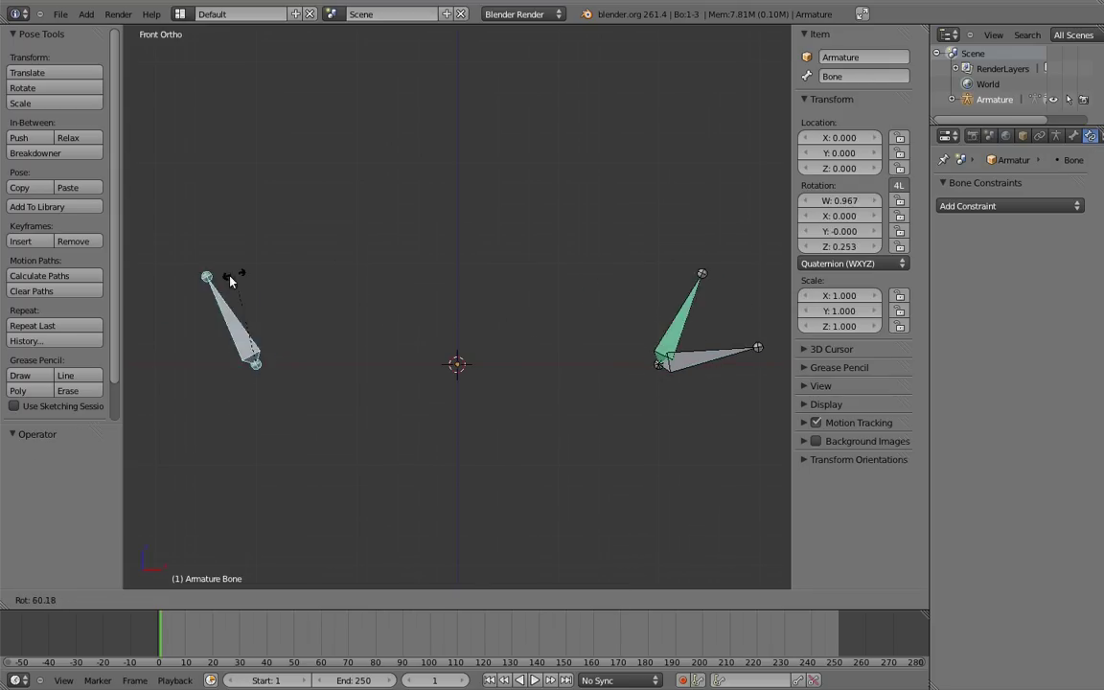
{"action": "key", "text": "Escape"}
{"action": "right_click", "coordinate": [657, 293]}
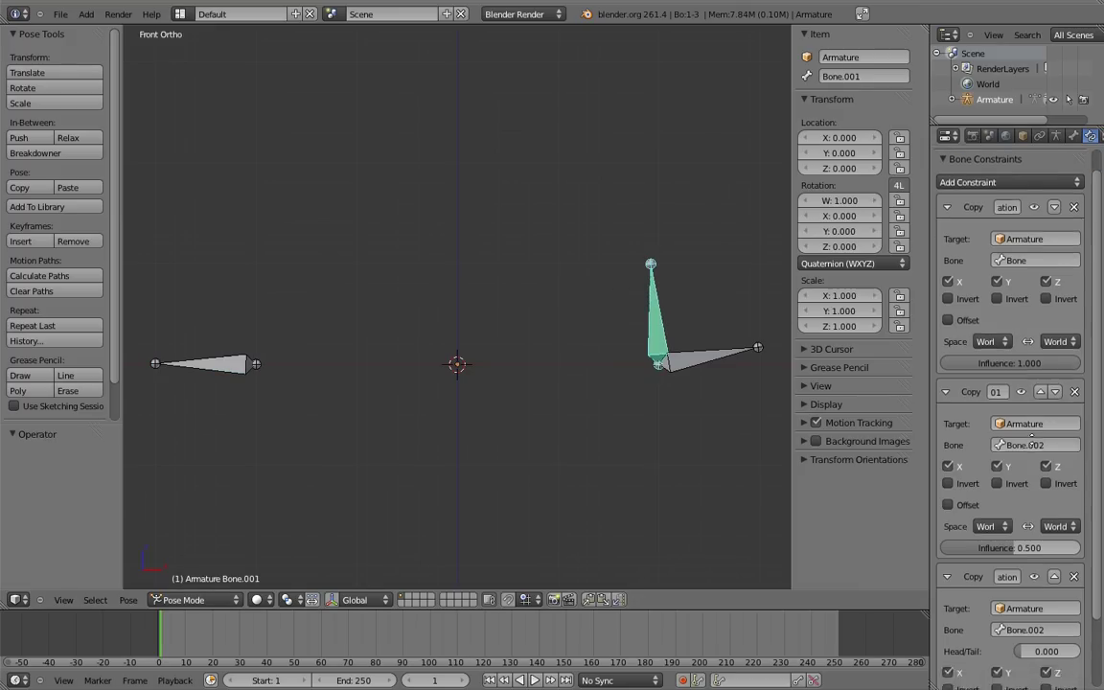
Rotate Bone.002 downward so the pinned middle bone bends halfway with it
{"action": "scroll", "coordinate": [1031, 395], "scroll_direction": "down", "scroll_amount": 1}
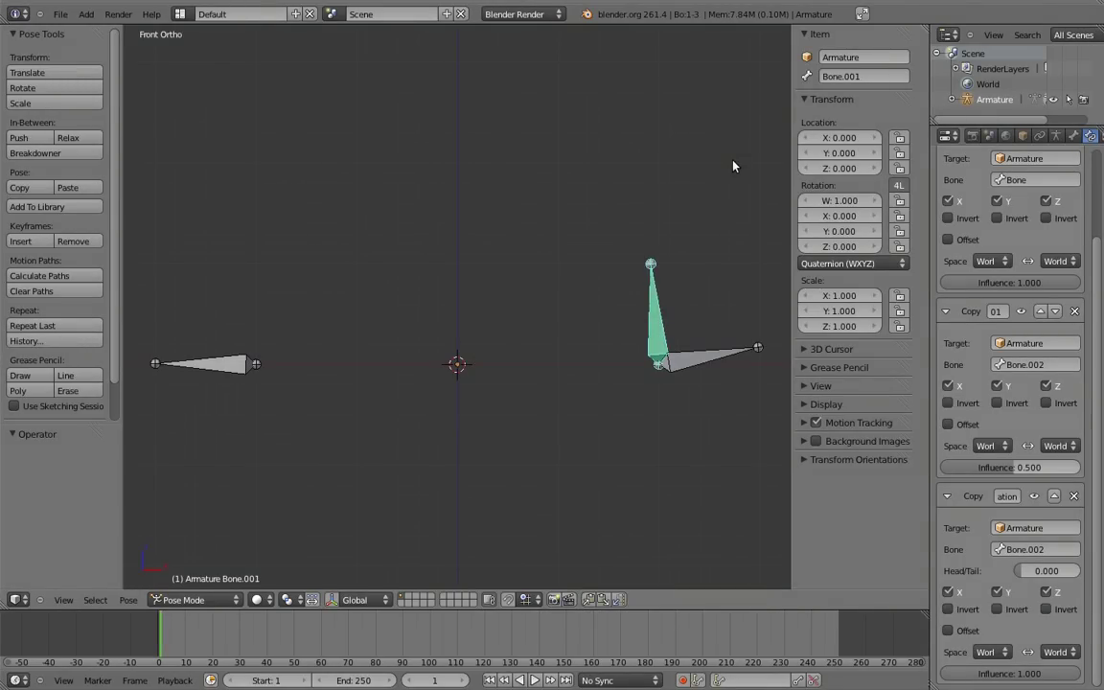
{"action": "right_click", "coordinate": [746, 352]}
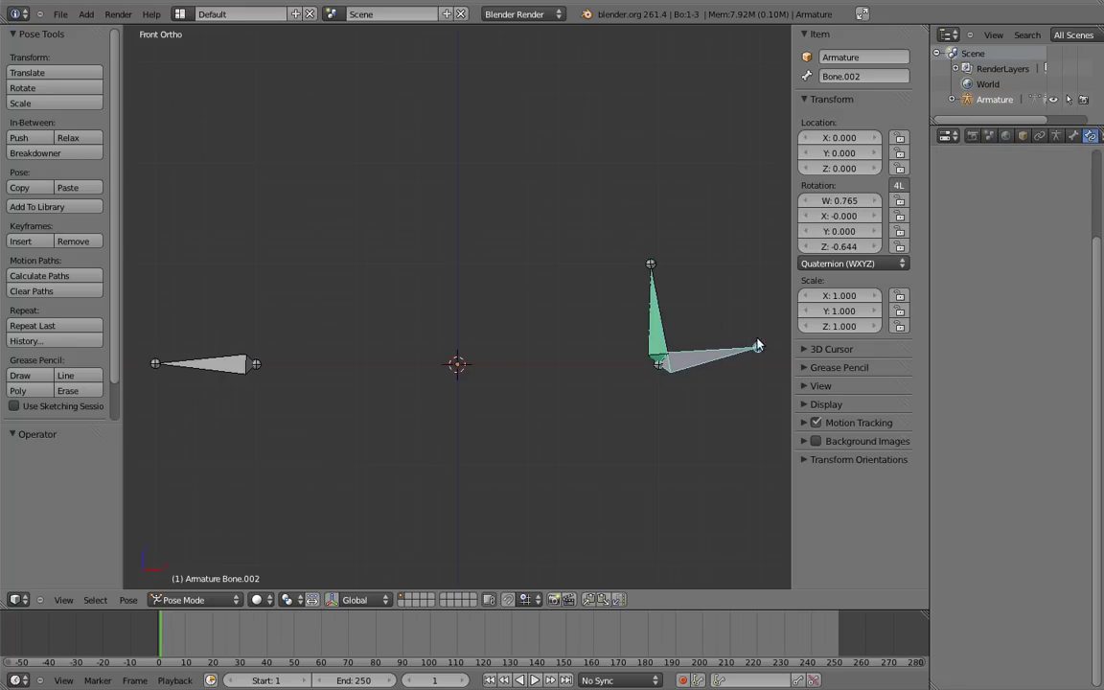
{"action": "key", "text": "r"}
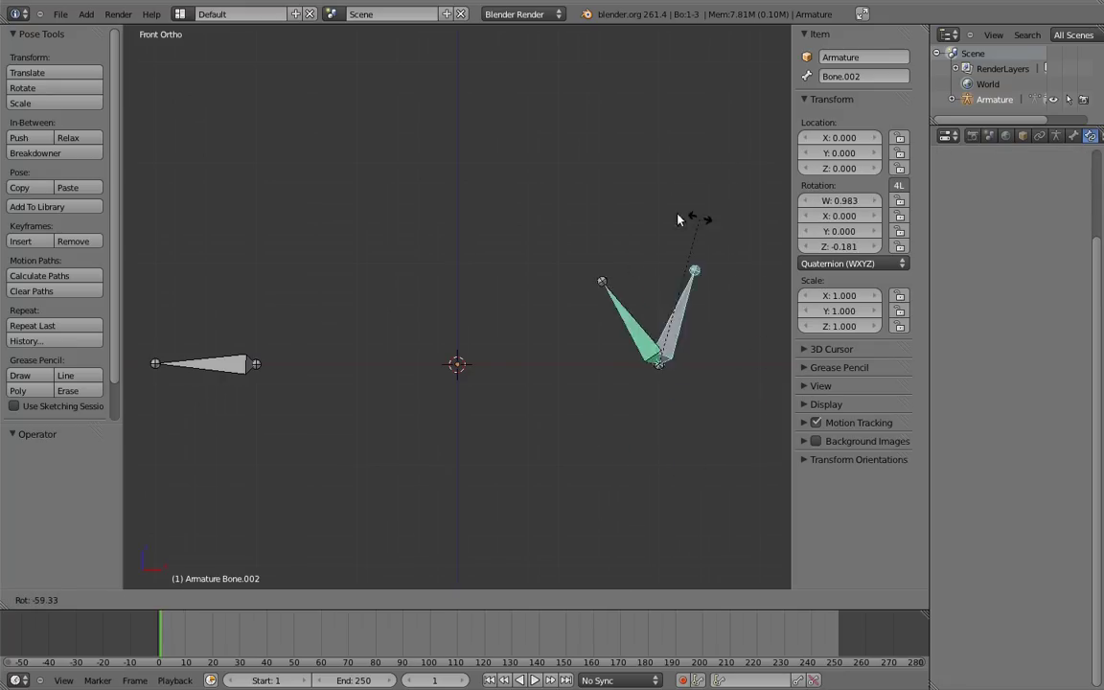
{"action": "left_click", "coordinate": [701, 476]}
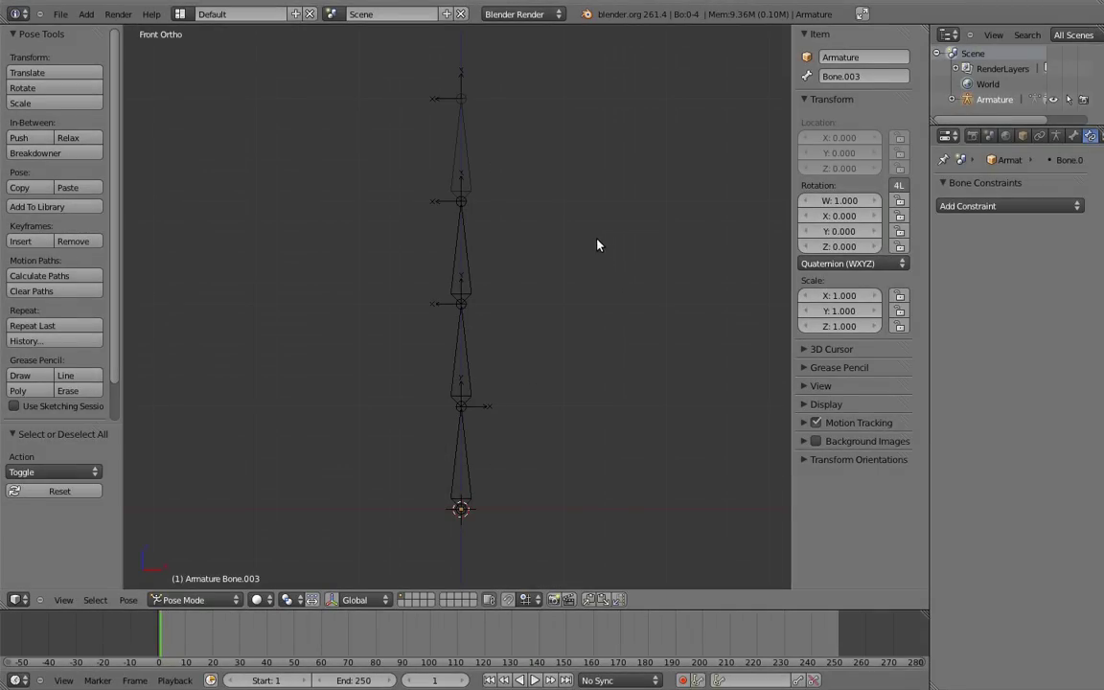
Add a control bone 2 units right of the chain and a copy 3 units higher
{"action": "key", "text": "Tab"}
{"action": "key", "text": "shift+a"}
{"action": "key", "text": "g"}
{"action": "key", "text": "x"}
{"action": "key", "text": "shift+d"}
{"action": "key", "text": "z"}
{"action": "left_click", "coordinate": [725, 169]}
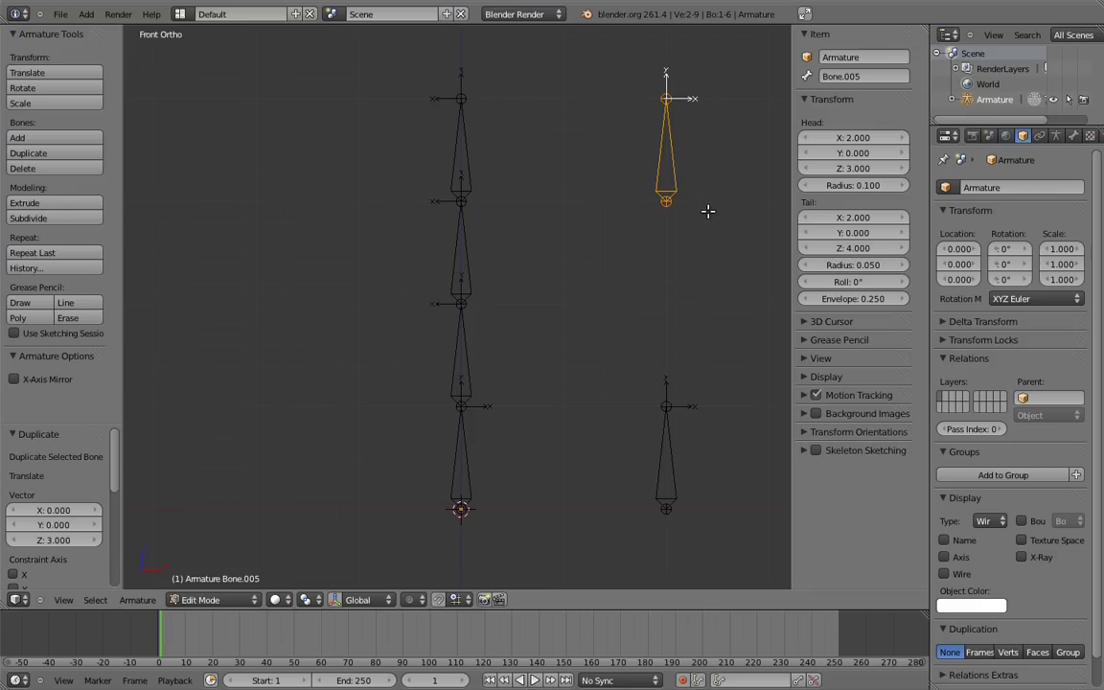
Flip the roll of the chain's upper three bones, then return to Pose Mode
{"action": "right_click", "coordinate": [420, 135]}
{"action": "right_click", "coordinate": [466, 251], "text": "shift"}
{"action": "right_click", "coordinate": [466, 356], "text": "shift"}
{"action": "key", "text": "ctrl+r"}
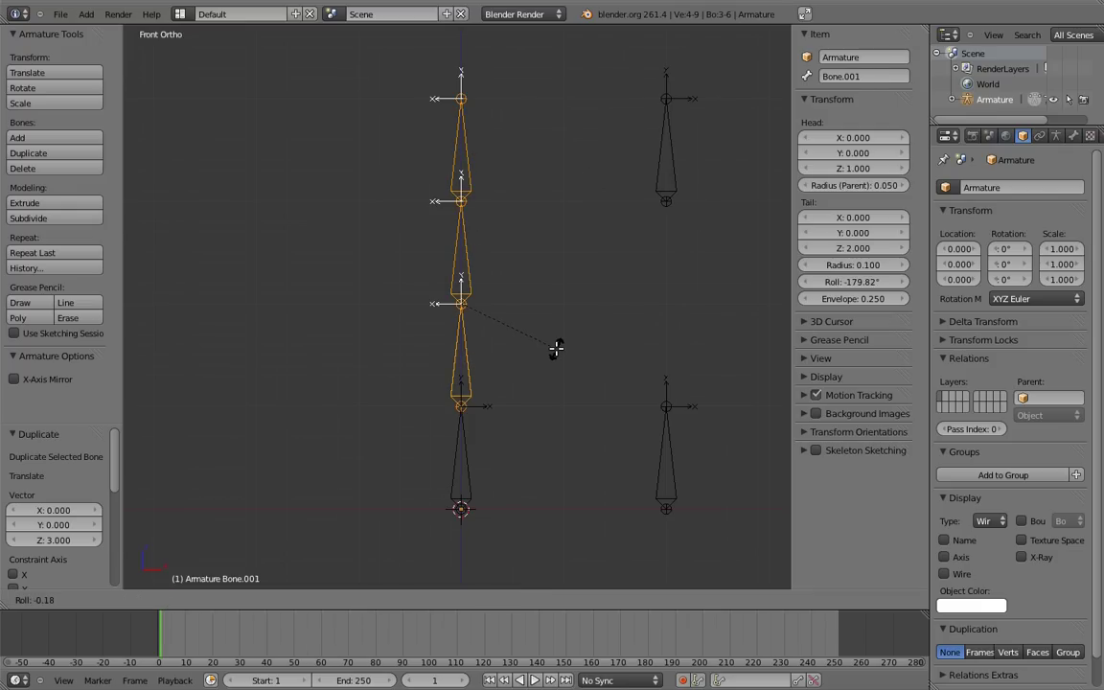
{"action": "left_click", "coordinate": [556, 349]}
{"action": "key", "text": "ctrl+Tab"}
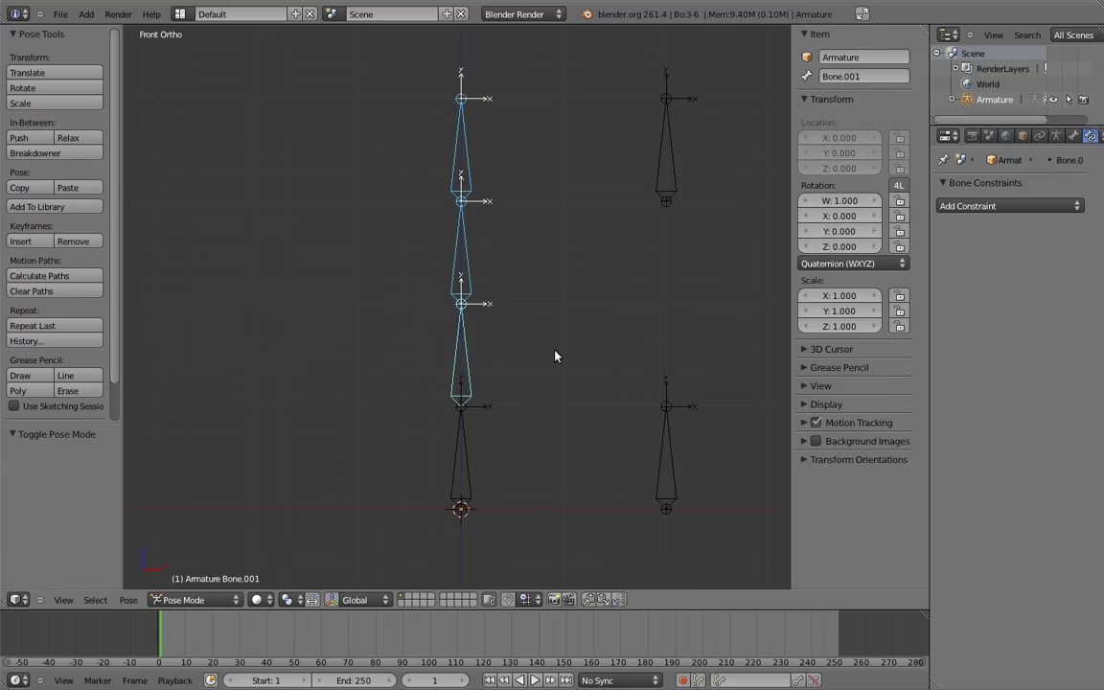
Add Copy Rotation constraints: top chain bone follows upper control, bottom bone follows lower control
{"action": "right_click", "coordinate": [673, 160]}
{"action": "right_click", "coordinate": [458, 143], "text": "shift"}
{"action": "key", "text": "shift+ctrl+c"}
{"action": "left_click", "coordinate": [439, 146]}
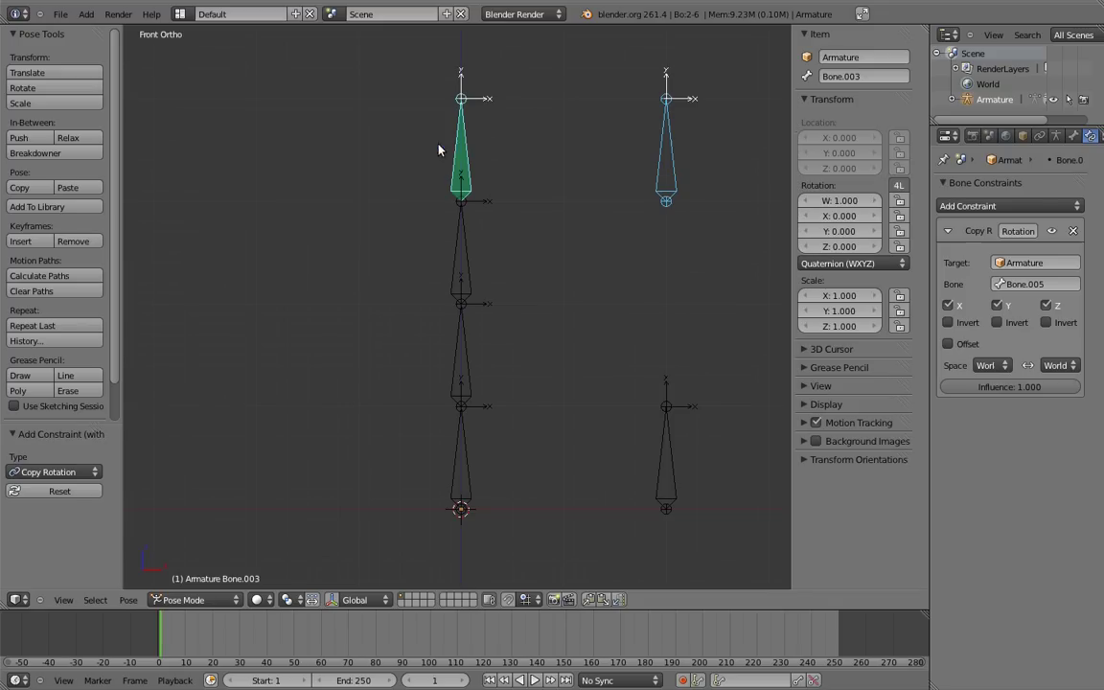
{"action": "right_click", "coordinate": [673, 441]}
{"action": "right_click", "coordinate": [459, 452], "text": "shift"}
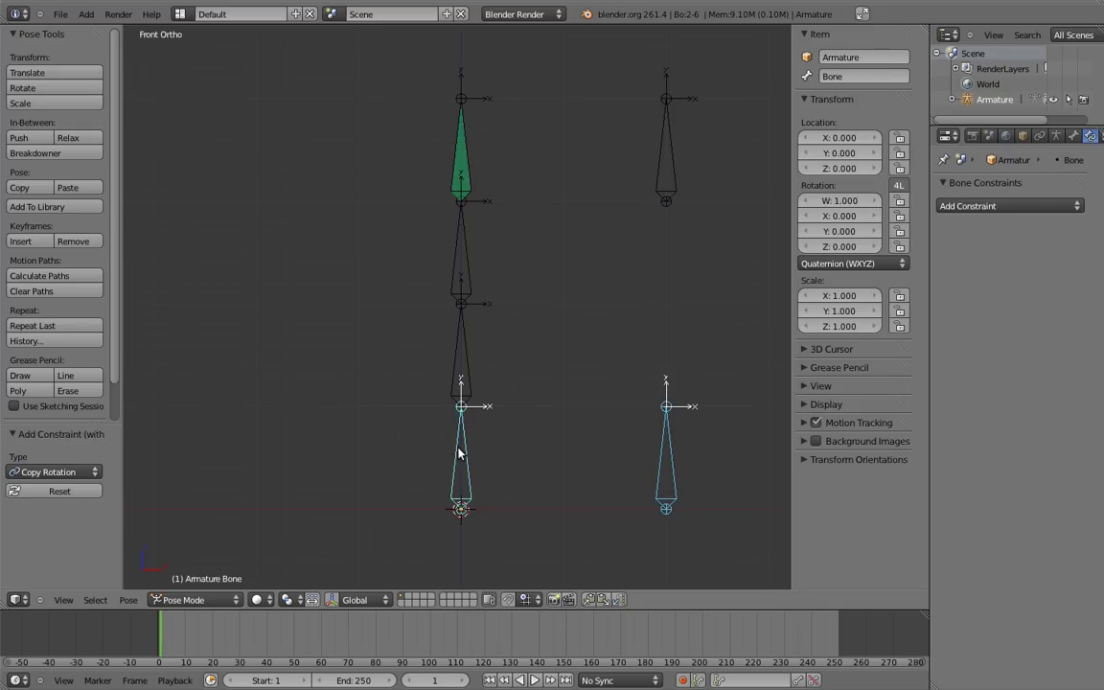
{"action": "key", "text": "shift+ctrl+c"}
{"action": "left_click", "coordinate": [459, 453]}
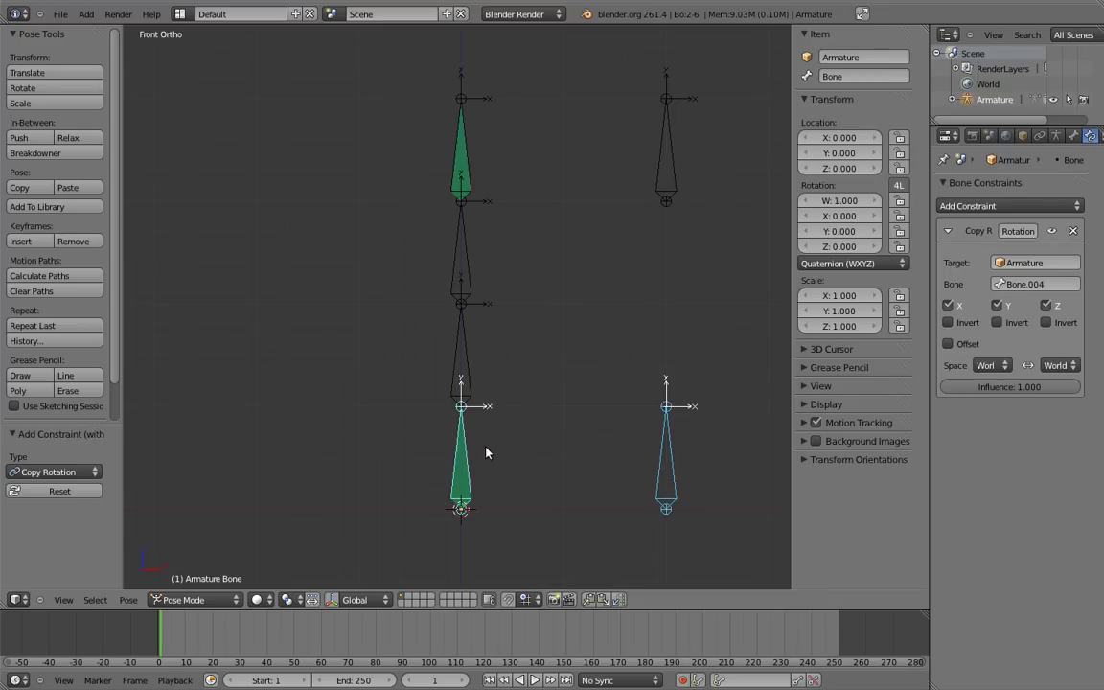
Rotate the lower and upper controls to test the chain, then clear all rotations
{"action": "right_click", "coordinate": [682, 404]}
{"action": "key", "text": "r"}
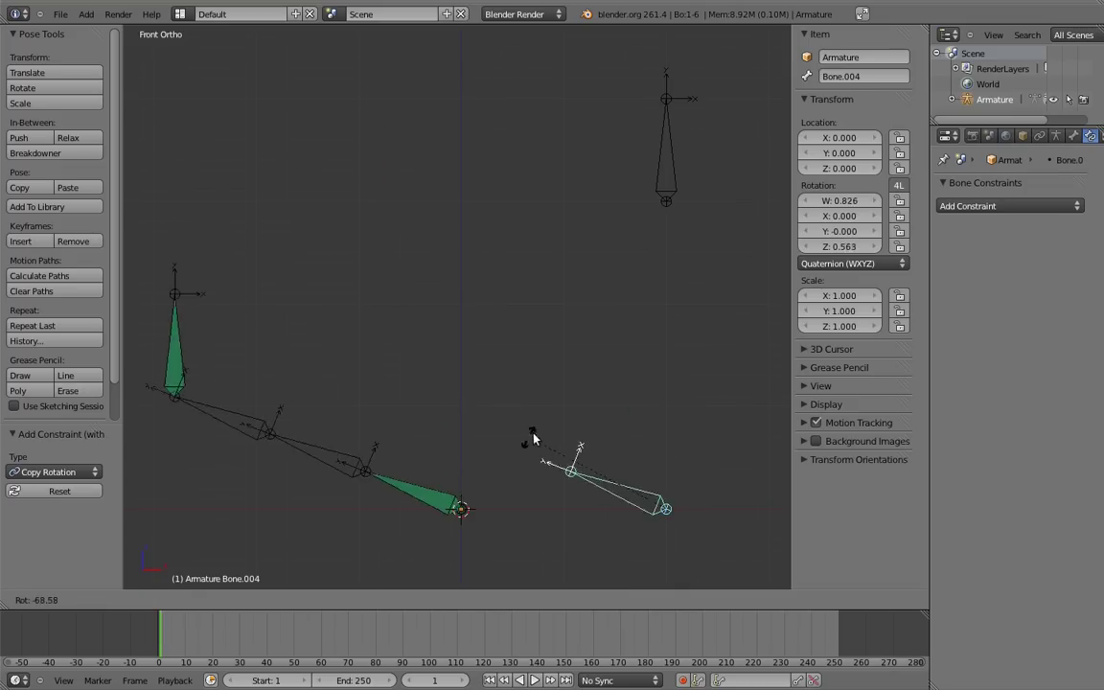
{"action": "left_click", "coordinate": [551, 435]}
{"action": "right_click", "coordinate": [668, 158]}
{"action": "key", "text": "r"}
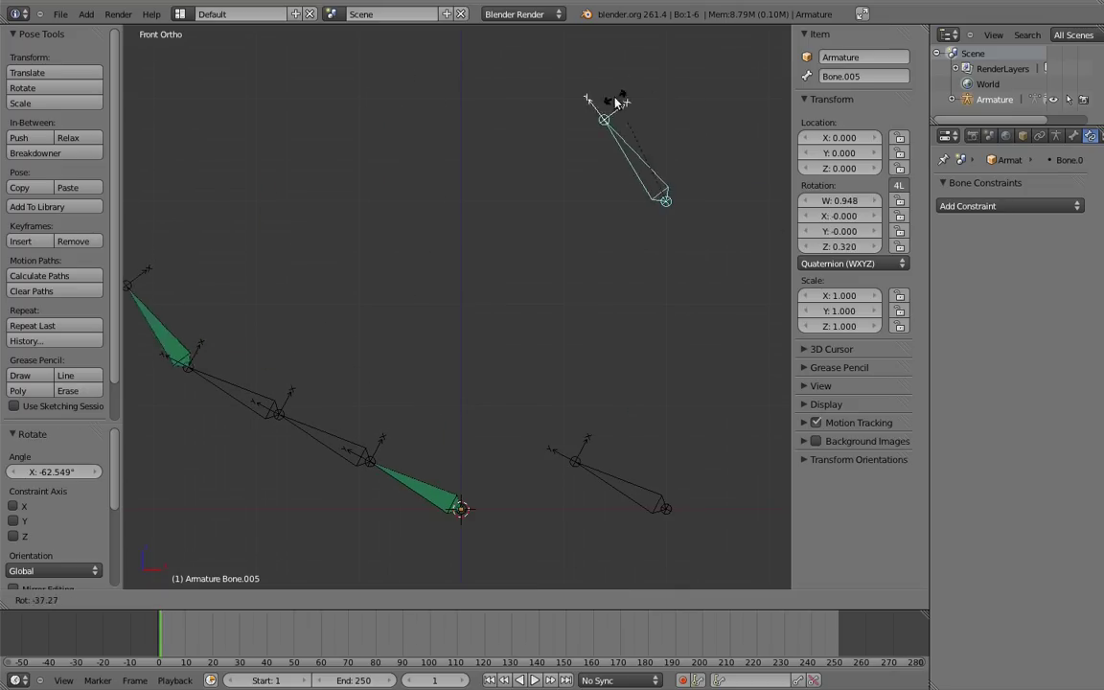
{"action": "left_click", "coordinate": [735, 226]}
{"action": "key", "text": "a"}
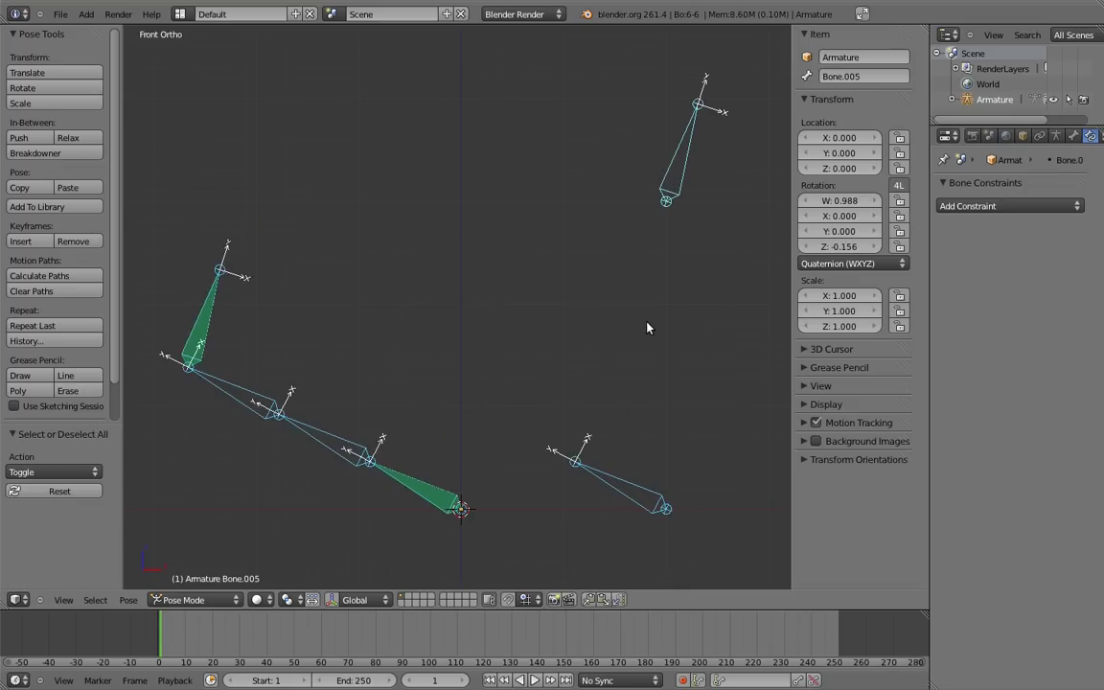
{"action": "key", "text": "alt+r"}
Add Copy Rotation constraints to the second and third chain bones, targeting the control bones
{"action": "key", "text": "a"}
{"action": "right_click", "coordinate": [671, 453]}
{"action": "right_click", "coordinate": [465, 353], "text": "shift"}
{"action": "key", "text": "shift+ctrl+c"}
{"action": "left_click", "coordinate": [469, 356]}
{"action": "right_click", "coordinate": [666, 422]}
{"action": "right_click", "coordinate": [468, 263], "text": "shift"}
{"action": "key", "text": "shift+ctrl+c"}
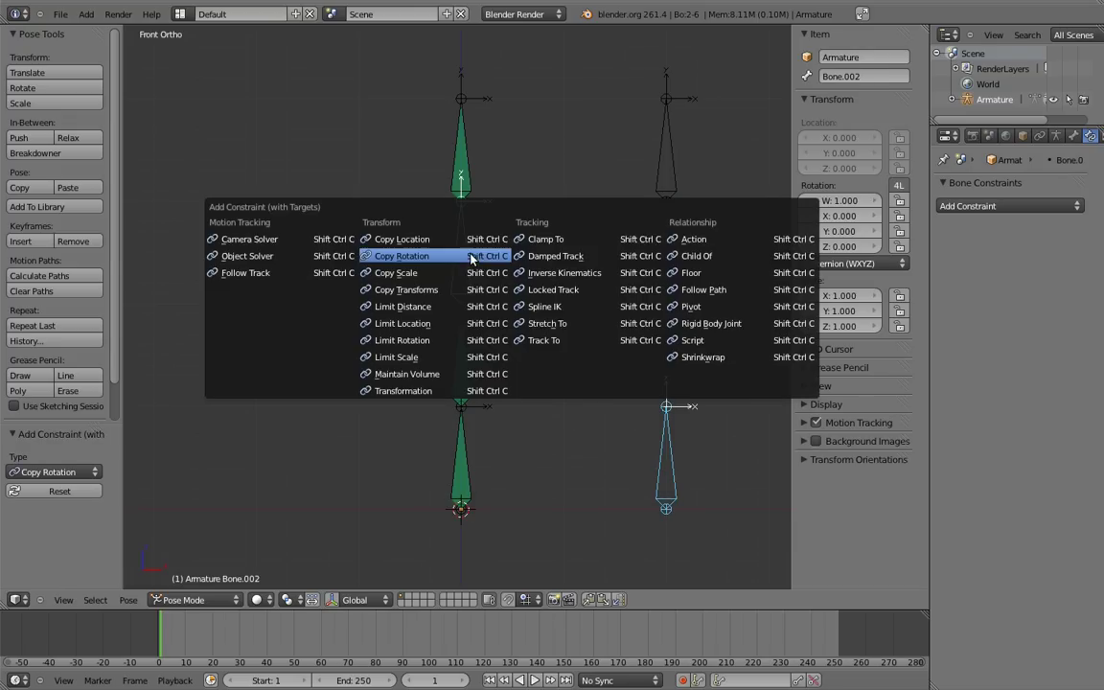
{"action": "left_click", "coordinate": [469, 253]}
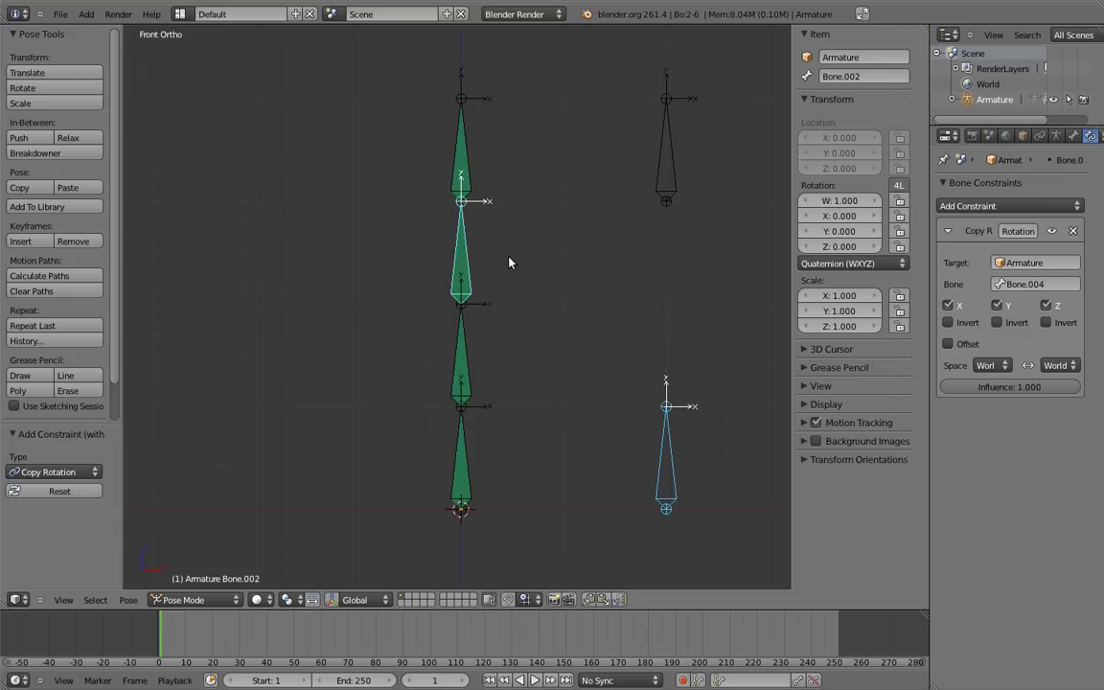
Add Copy Rotation constraints following Bone.005 to Bone.001 and Bone.002
{"action": "right_click", "coordinate": [682, 157]}
{"action": "right_click", "coordinate": [473, 364], "text": "shift"}
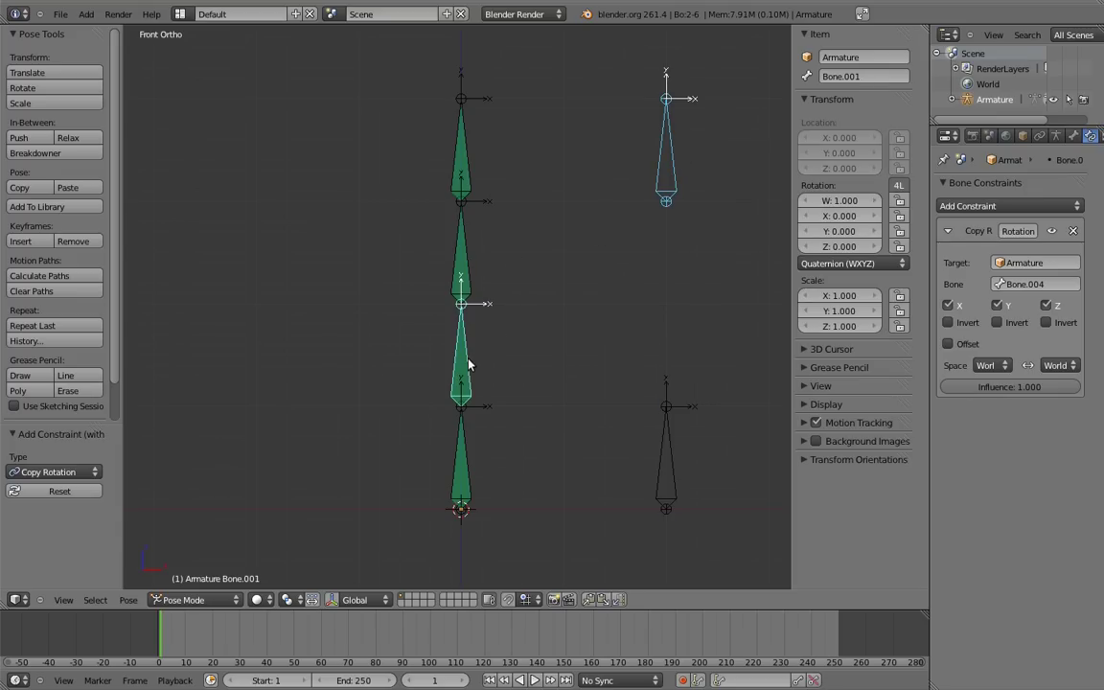
{"action": "key", "text": "shift+ctrl+c"}
{"action": "left_click", "coordinate": [470, 367]}
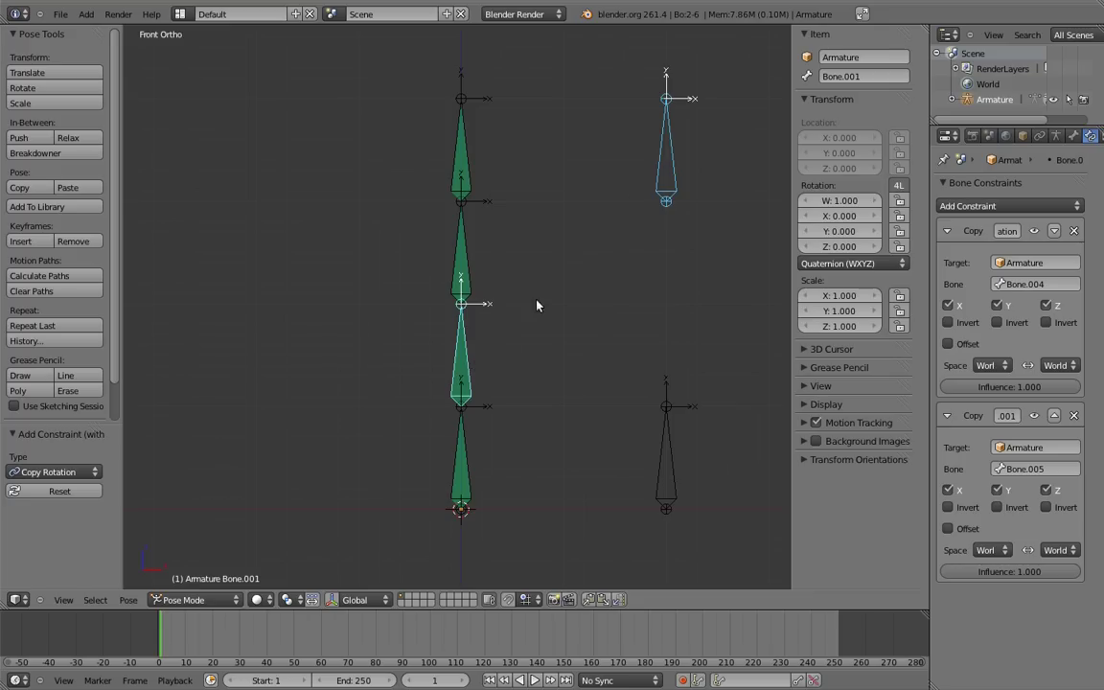
{"action": "right_click", "coordinate": [671, 125]}
{"action": "right_click", "coordinate": [461, 254], "text": "shift"}
{"action": "key", "text": "shift+ctrl+c"}
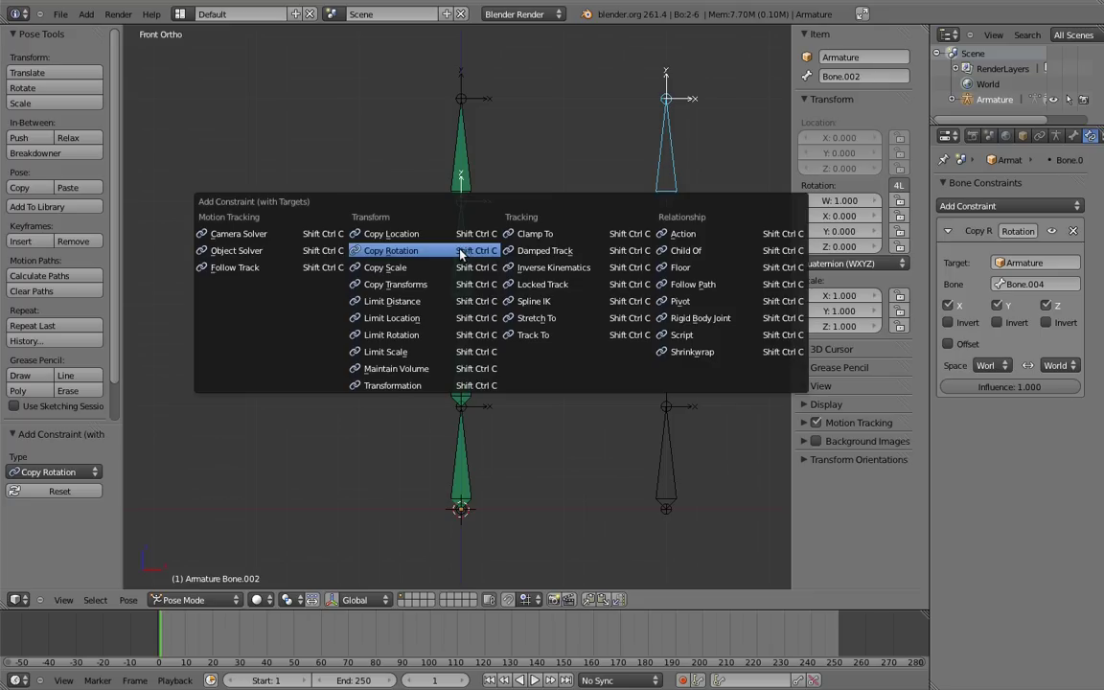
{"action": "left_click", "coordinate": [459, 255]}
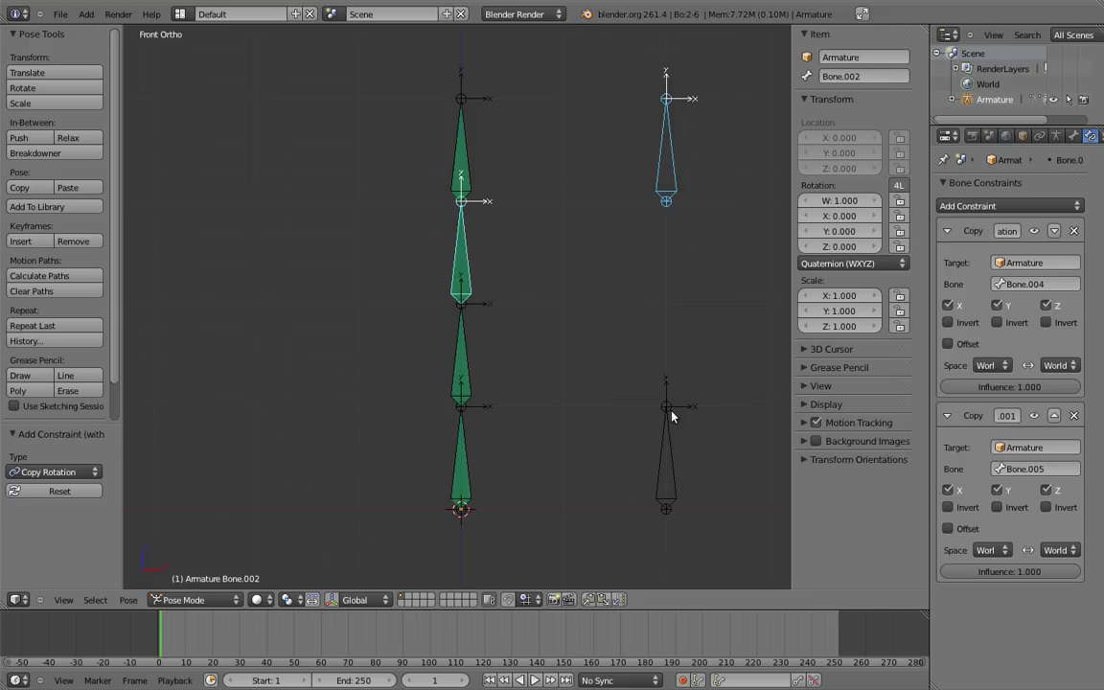
{"action": "key", "text": "a"}
{"action": "right_click", "coordinate": [672, 417]}
Rotate Bone.005 about -79.8° so the chain's upper three bones swing nearly horizontal
{"action": "key", "text": "r"}
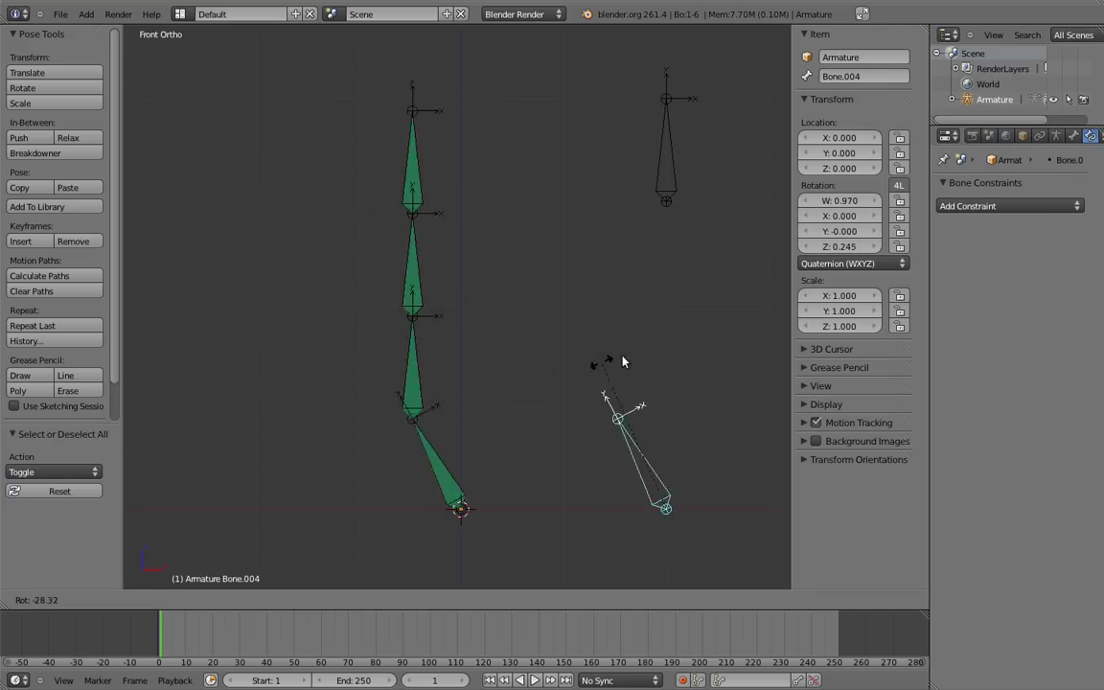
{"action": "key", "text": "Escape"}
{"action": "right_click", "coordinate": [676, 115]}
{"action": "key", "text": "r"}
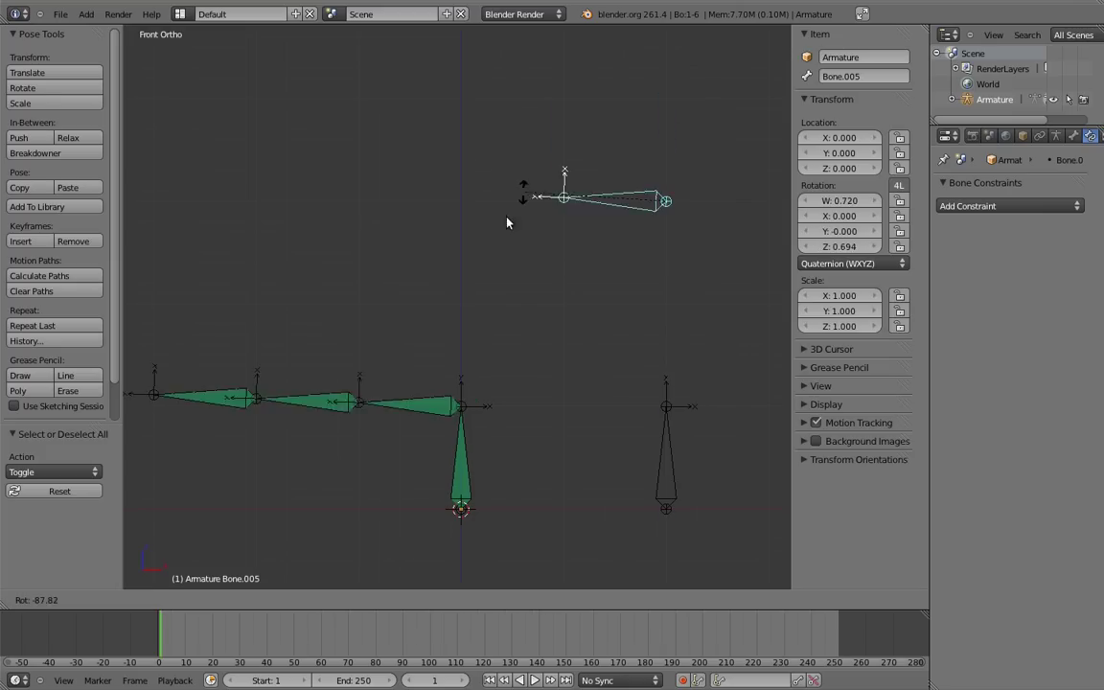
{"action": "left_click", "coordinate": [567, 172]}
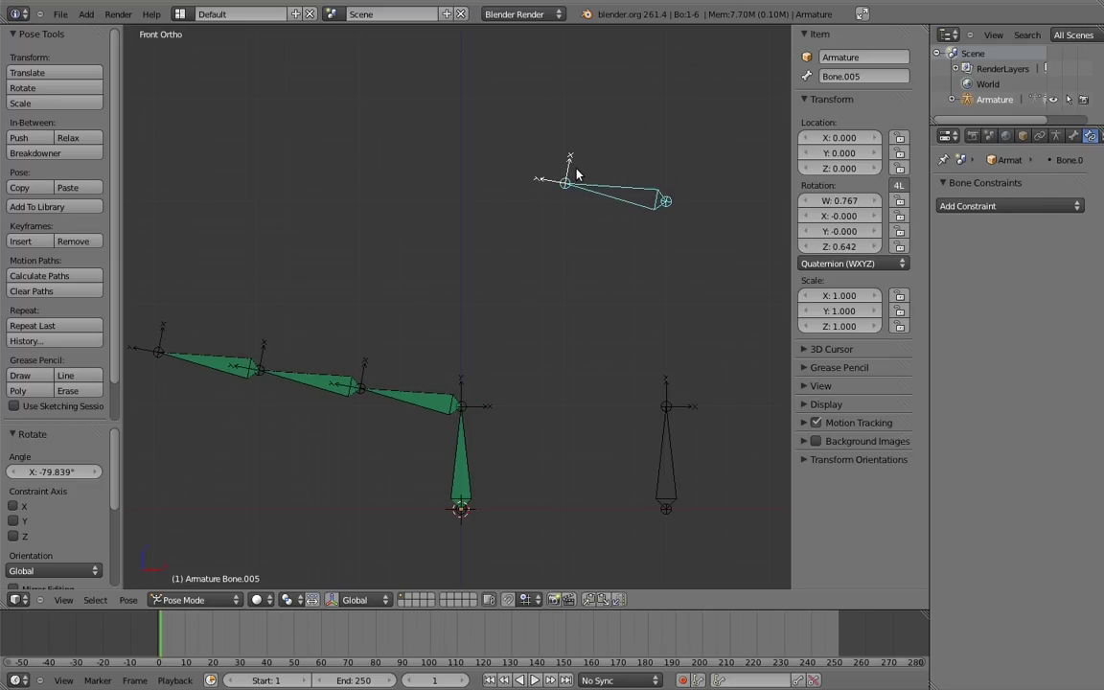
Tune the Bone.005 rotation influence to about 0.75 on Bone.002 and 0.33 on Bone.001
{"action": "right_click", "coordinate": [323, 387]}
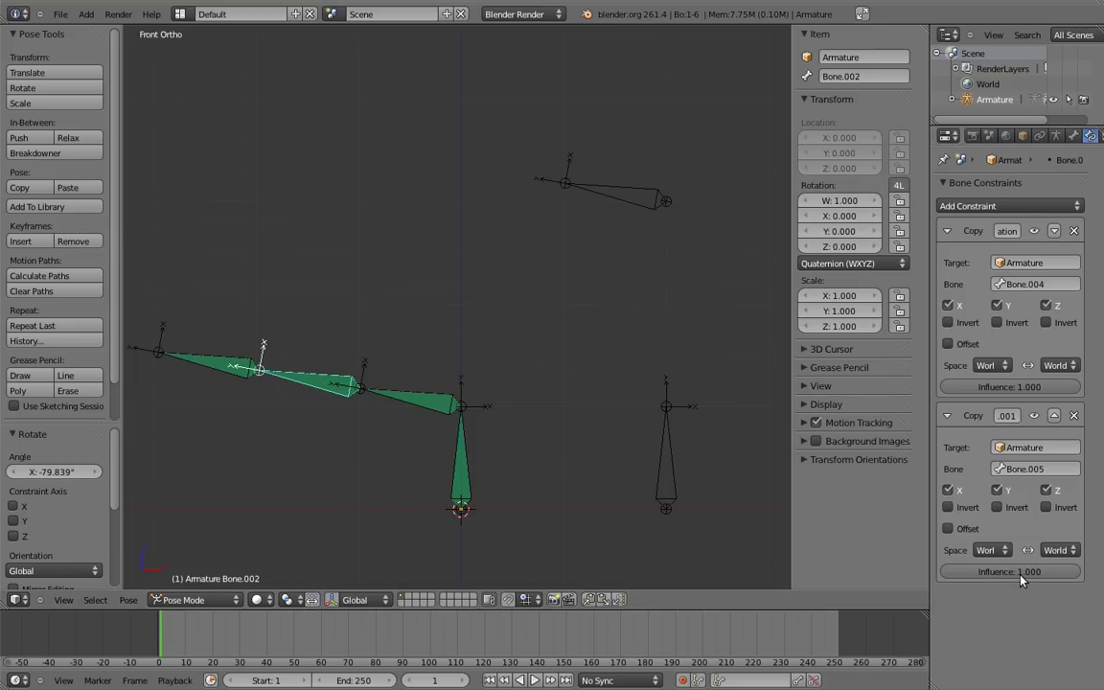
{"action": "left_click_drag", "start_coordinate": [1041, 572], "coordinate": [953, 580]}
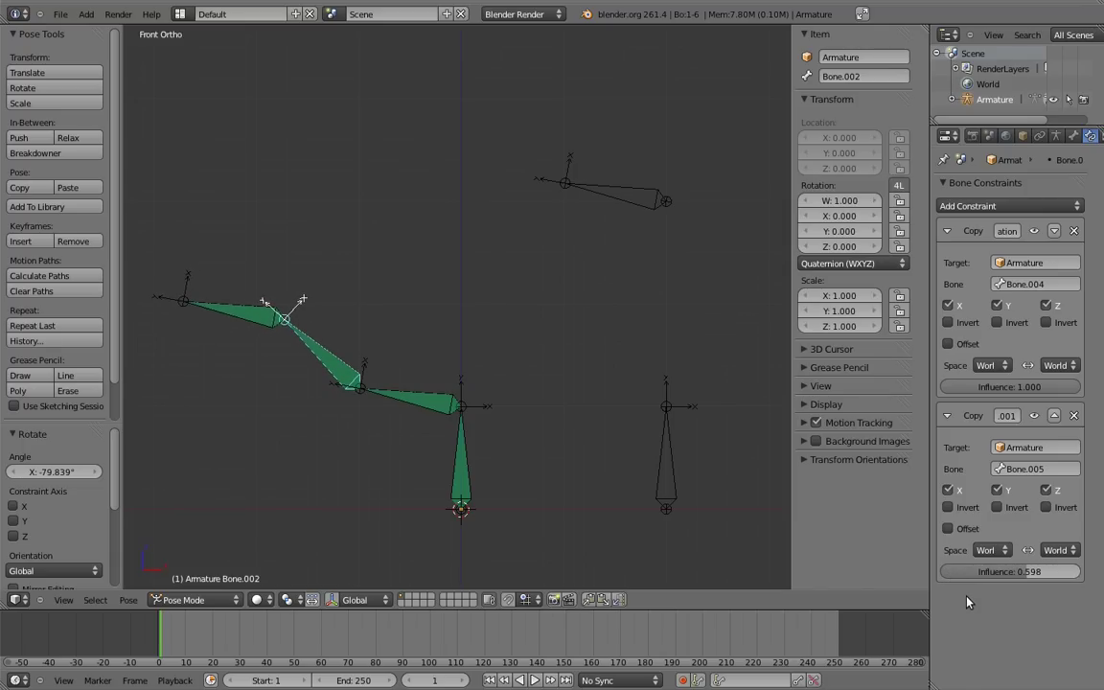
{"action": "right_click", "coordinate": [421, 395]}
{"action": "left_click_drag", "start_coordinate": [1050, 571], "coordinate": [970, 591]}
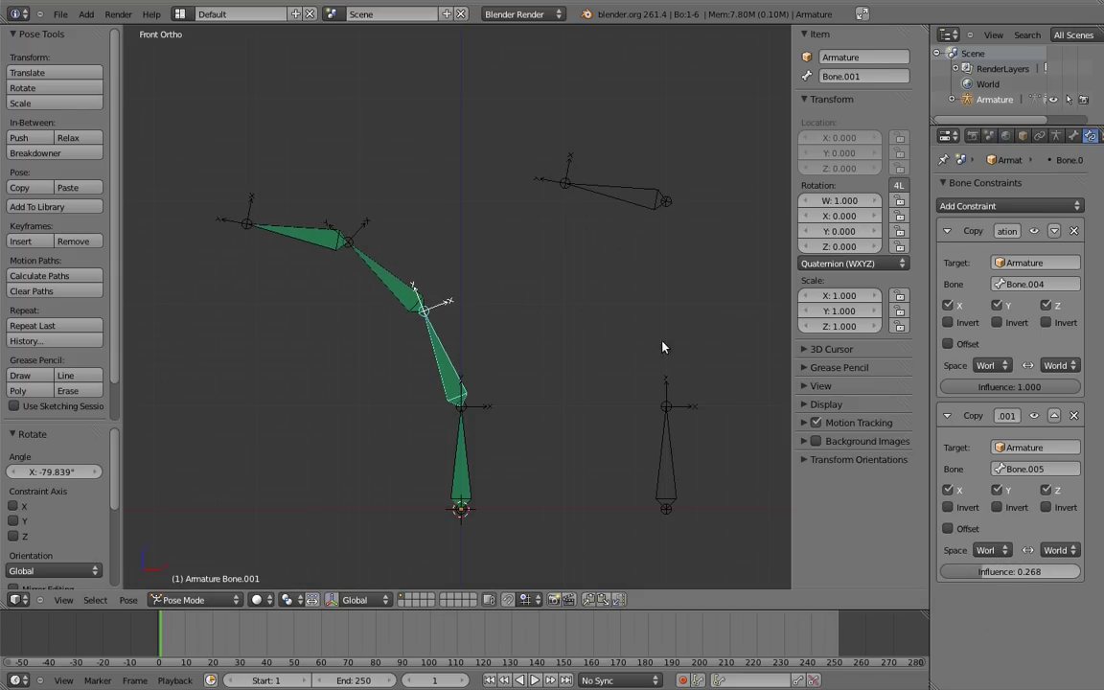
{"action": "right_click", "coordinate": [382, 276]}
{"action": "left_click_drag", "start_coordinate": [988, 573], "coordinate": [1029, 583]}
{"action": "right_click", "coordinate": [449, 356]}
Clear all bone rotations, then test-rotate Bone.005 and Bone.004 to check the chain's bend
{"action": "key", "text": "a"}
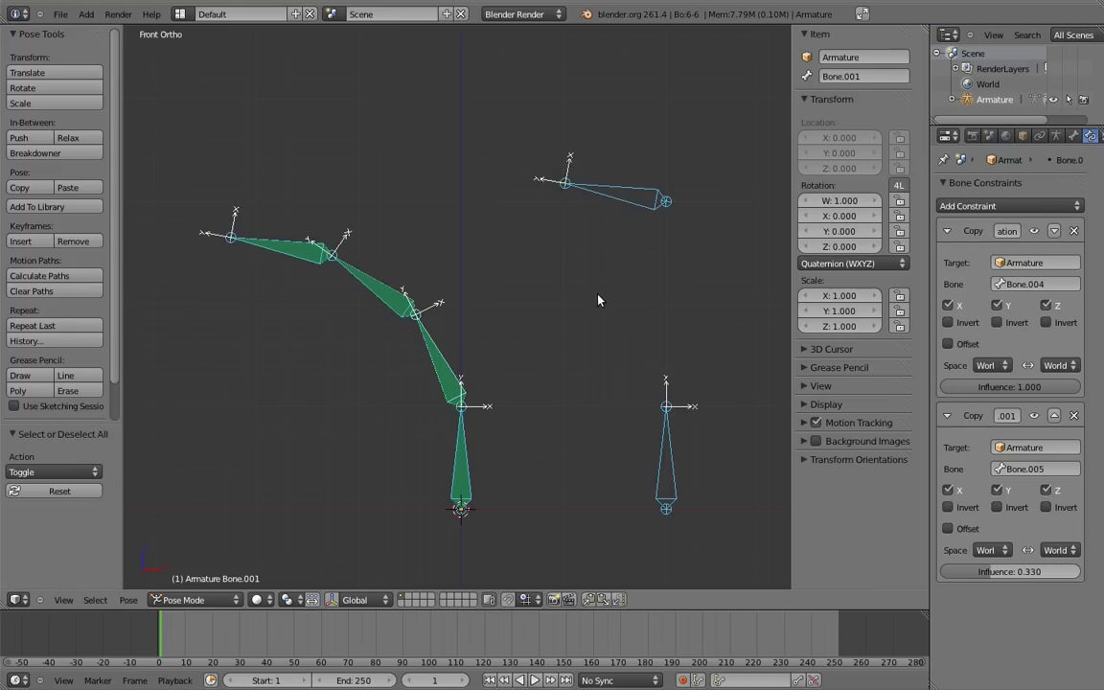
{"action": "key", "text": "alt+r"}
{"action": "right_click", "coordinate": [674, 103]}
{"action": "key", "text": "r"}
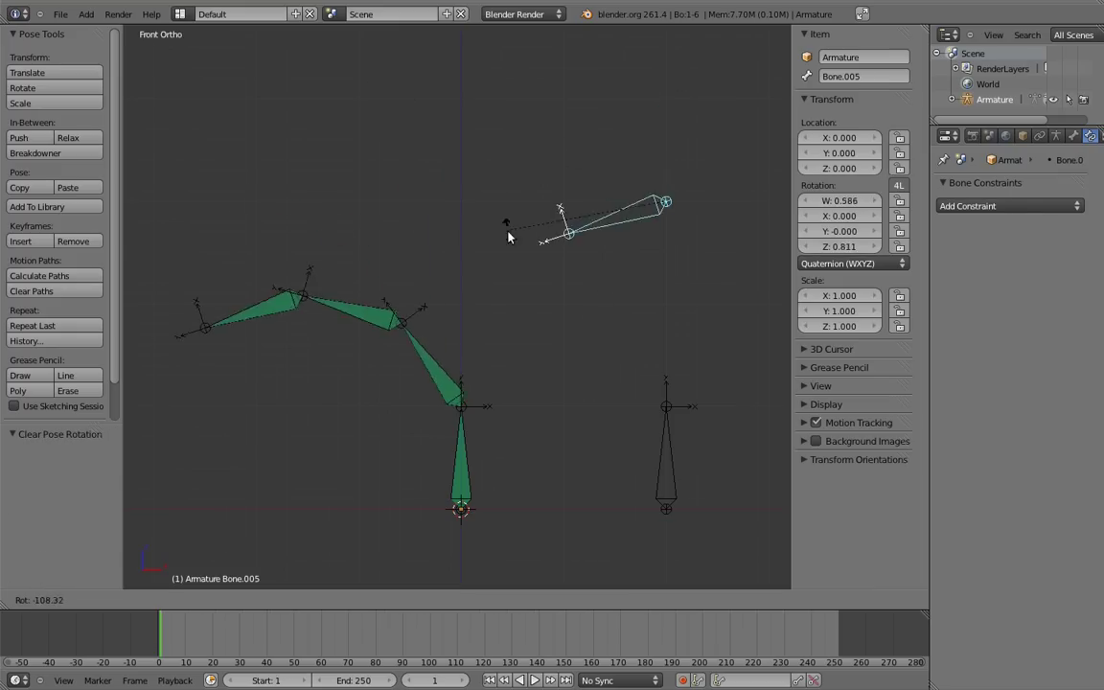
{"action": "left_click", "coordinate": [595, 153]}
{"action": "right_click", "coordinate": [671, 407]}
{"action": "key", "text": "r"}
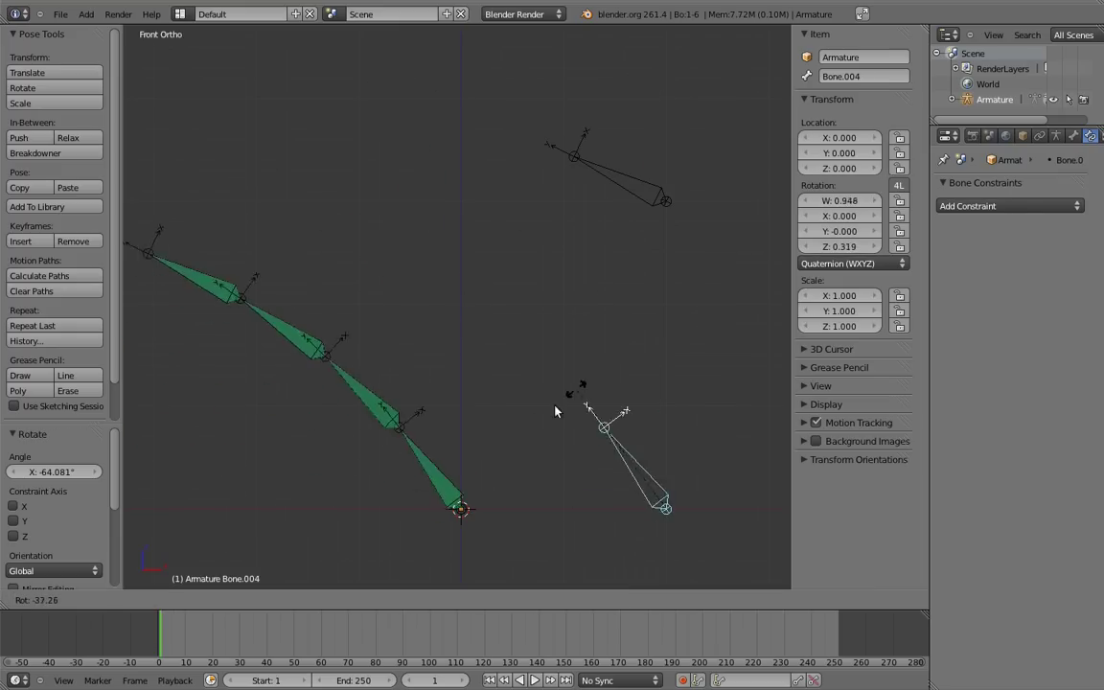
{"action": "left_click", "coordinate": [515, 457]}
{"action": "right_click", "coordinate": [573, 158]}
{"action": "key", "text": "r"}
{"action": "left_click", "coordinate": [675, 122]}
{"action": "scroll", "coordinate": [661, 192], "scroll_direction": "down", "scroll_amount": 2}
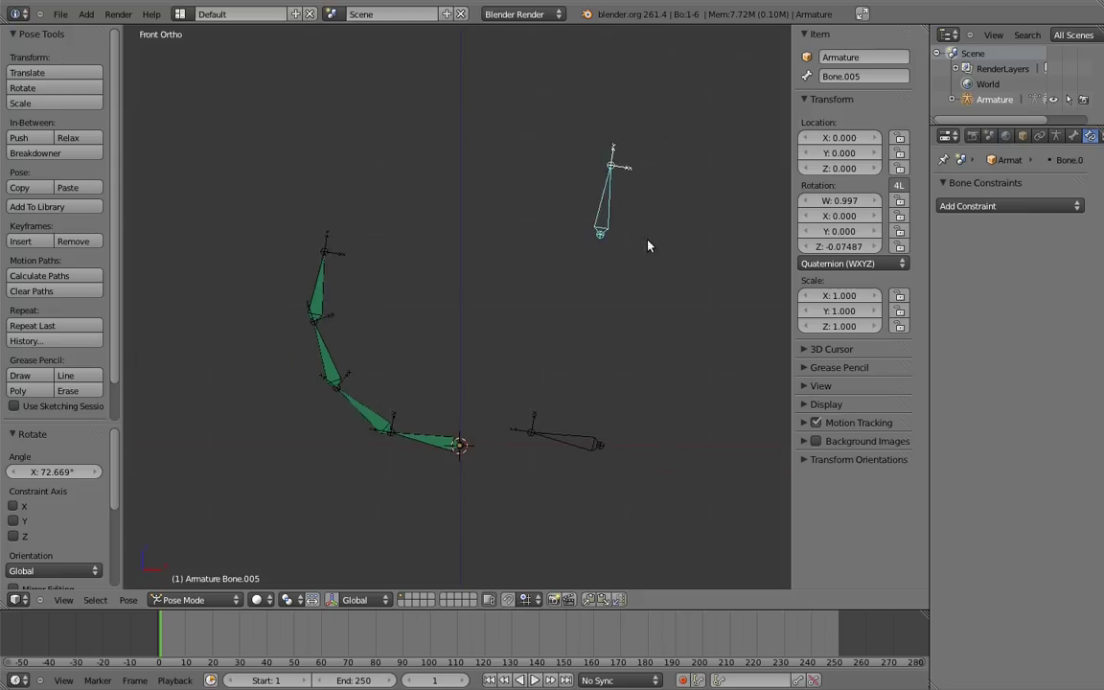
{"action": "middle_click_drag", "start_coordinate": [576, 327], "coordinate": [615, 309], "text": "shift"}
{"action": "key", "text": "r"}
{"action": "left_click", "coordinate": [681, 167]}
Rotate Bone.004 and Bone.005 back and forth to watch the chain curve
{"action": "right_click", "coordinate": [569, 410]}
{"action": "key", "text": "r"}
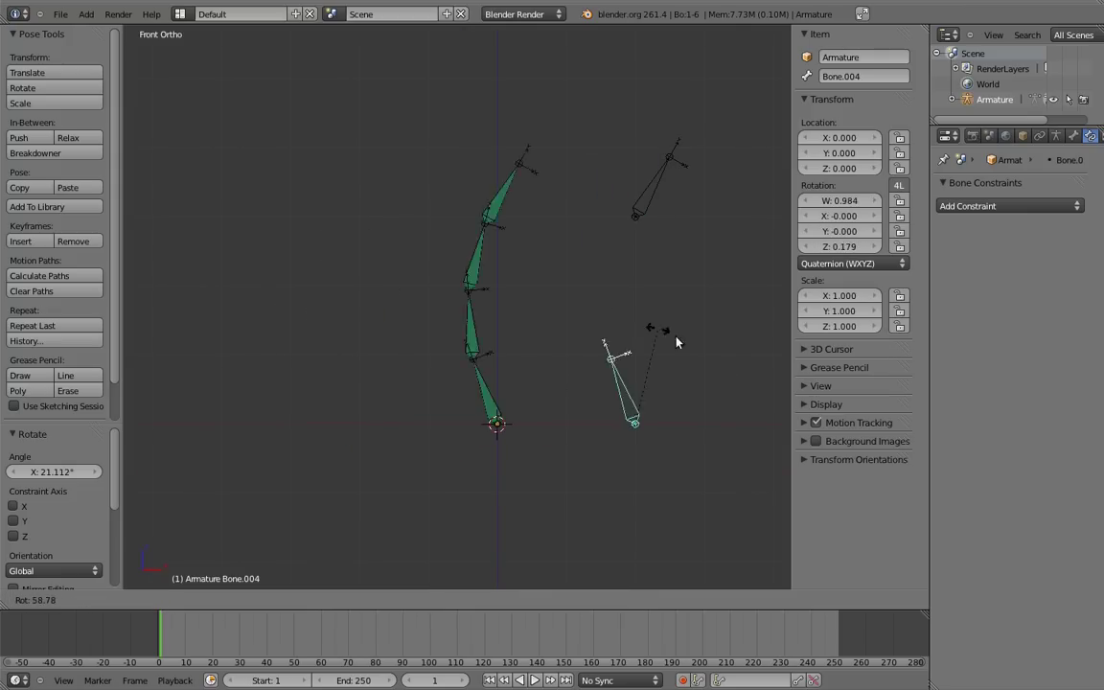
{"action": "left_click", "coordinate": [713, 444]}
{"action": "right_click", "coordinate": [662, 199]}
{"action": "key", "text": "r"}
{"action": "left_click", "coordinate": [584, 207]}
{"action": "right_click", "coordinate": [671, 414]}
{"action": "key", "text": "r"}
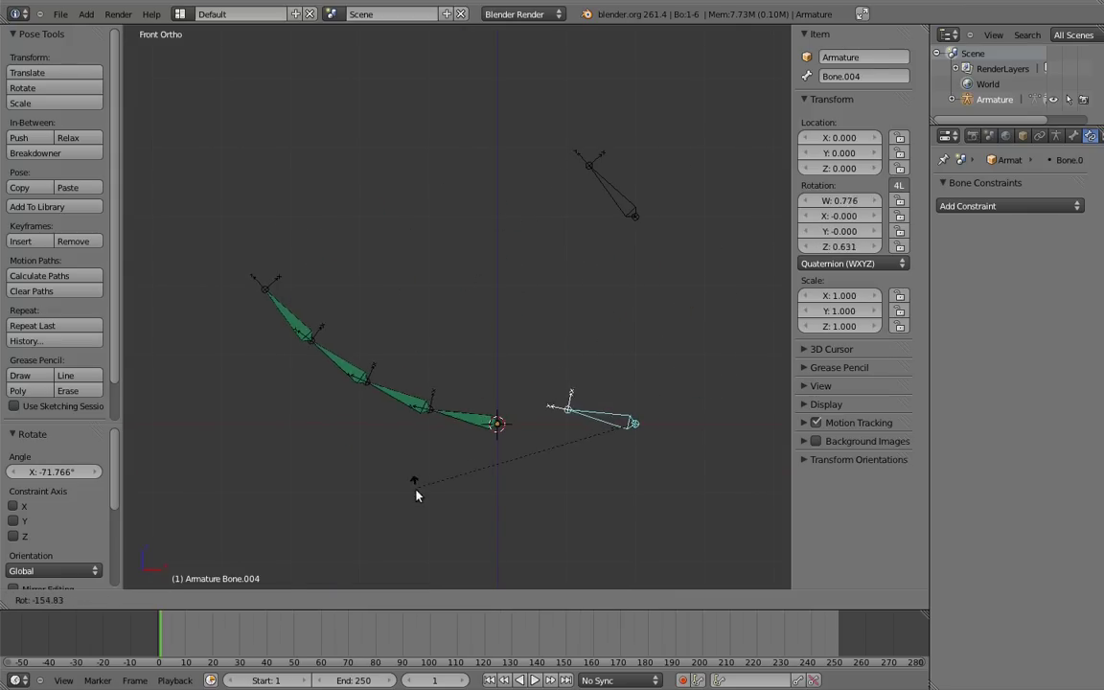
{"action": "left_click", "coordinate": [419, 502]}
{"action": "right_click", "coordinate": [590, 180]}
{"action": "key", "text": "r"}
{"action": "left_click", "coordinate": [703, 182]}
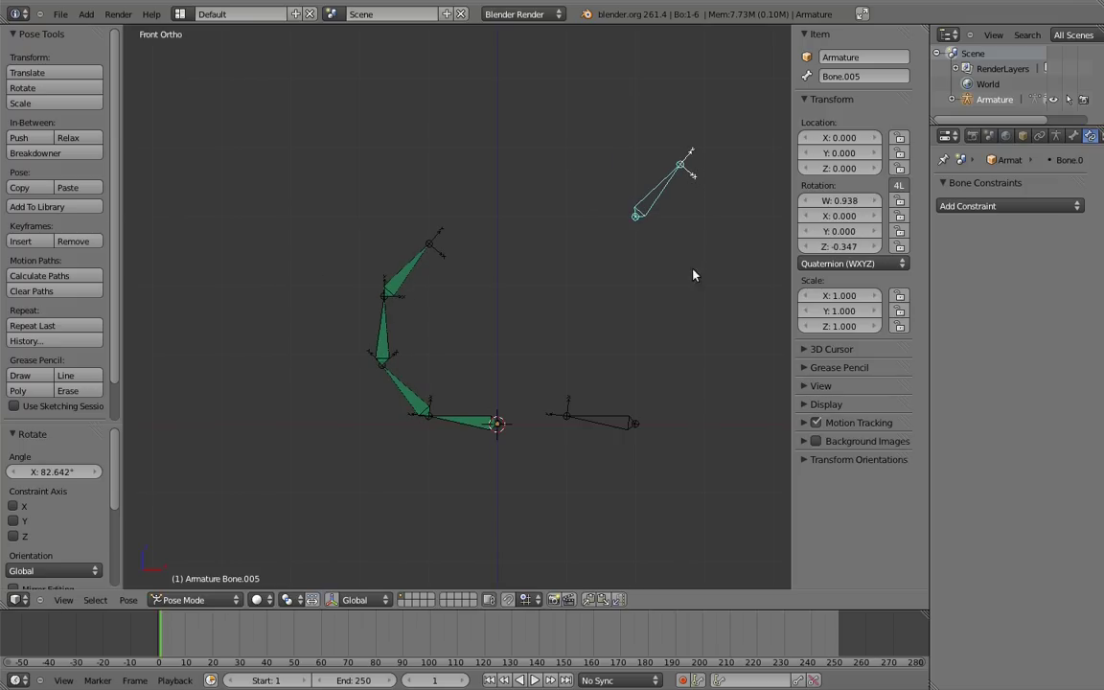
Reset all bones to rest rotation and delete the bottom chain bone's constraint
{"action": "key", "text": "a"}
{"action": "key", "text": "alt+r"}
{"action": "key", "text": "a"}
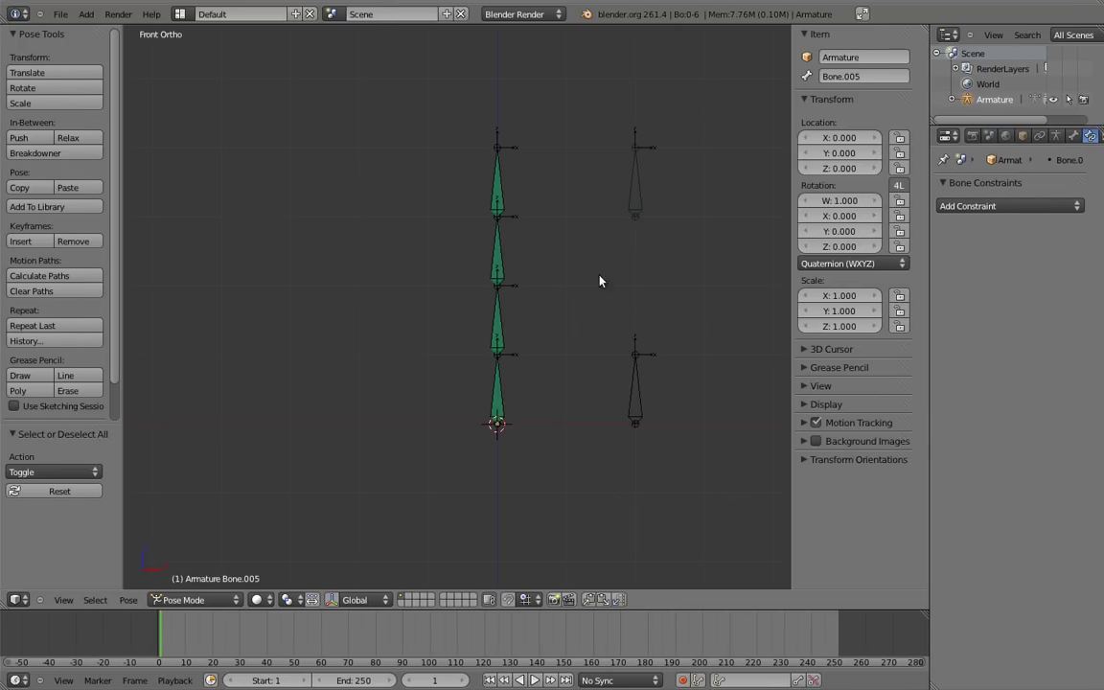
{"action": "right_click", "coordinate": [496, 403]}
{"action": "left_click", "coordinate": [1082, 232]}
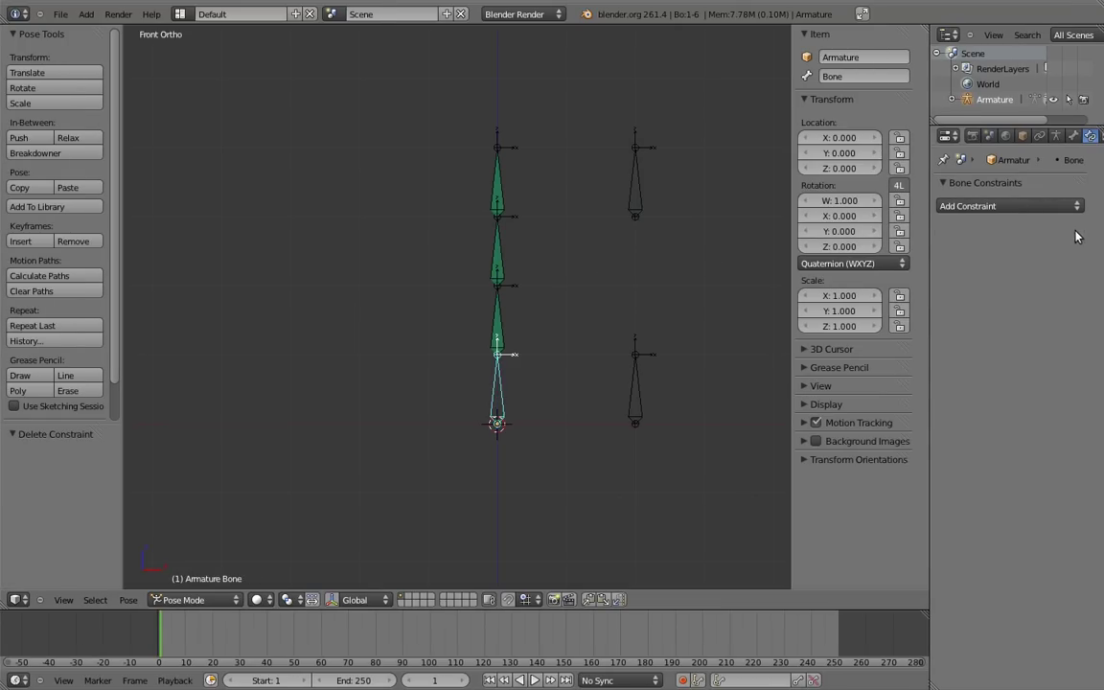
Delete every Copy Rotation constraint from Bone.001, Bone.002 and Bone.003, then select Bone.004 and the bottom bone
{"action": "right_click", "coordinate": [541, 295]}
{"action": "key", "text": "x"}
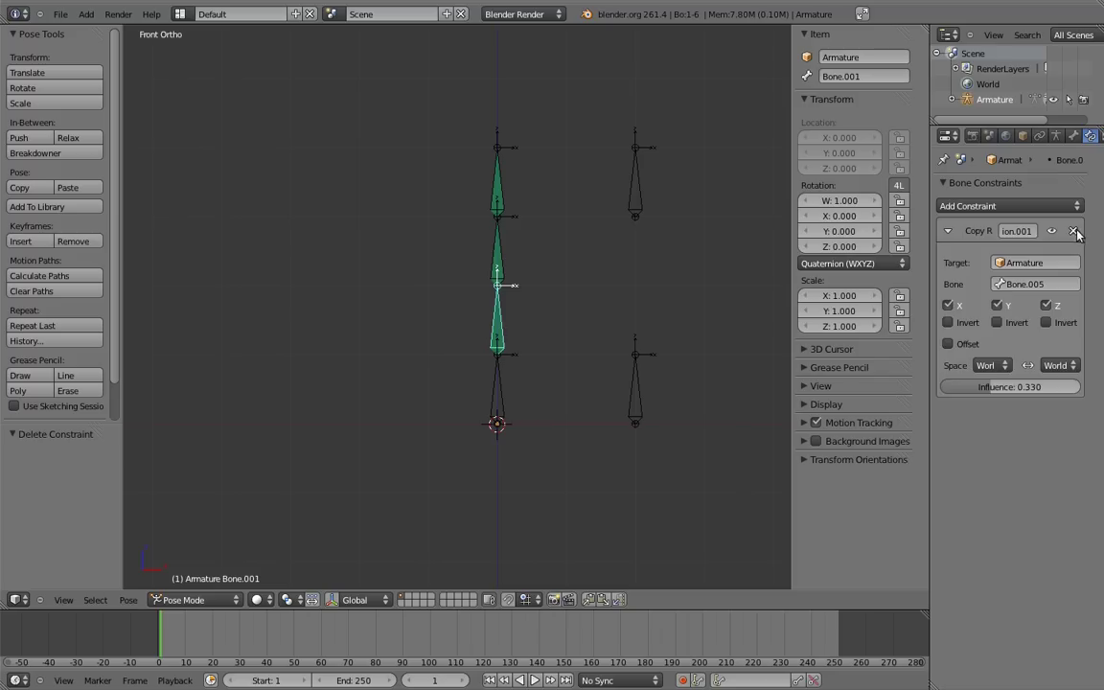
{"action": "key", "text": "x"}
{"action": "right_click", "coordinate": [503, 251]}
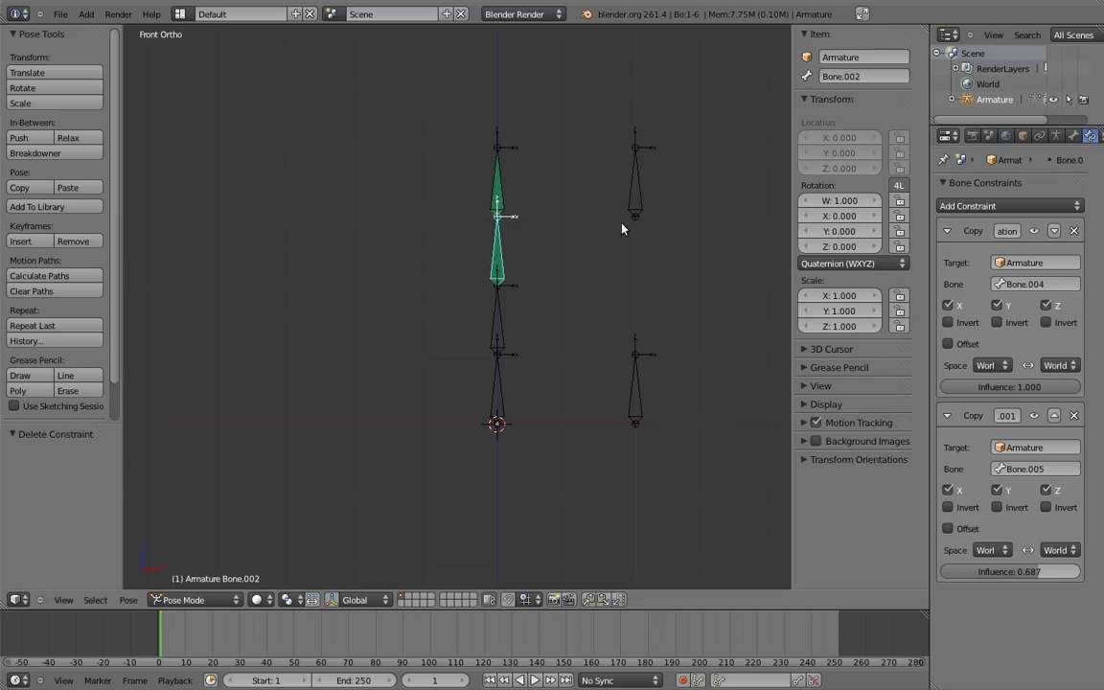
{"action": "left_click", "coordinate": [1076, 232]}
{"action": "left_click", "coordinate": [1076, 232]}
{"action": "right_click", "coordinate": [508, 182]}
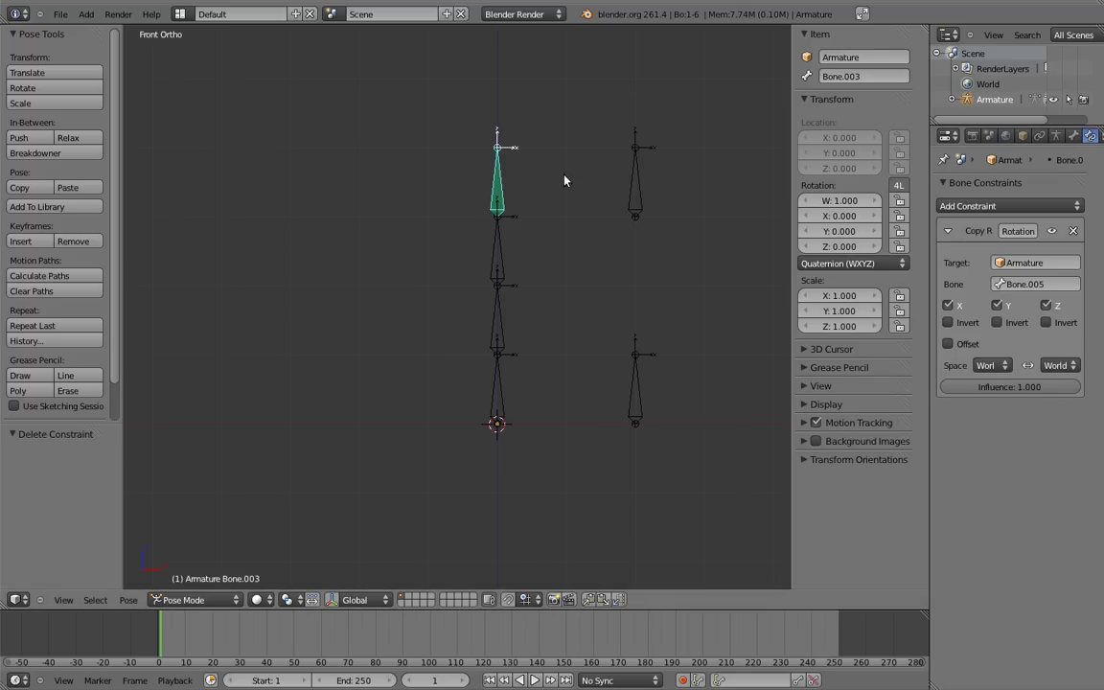
{"action": "left_click", "coordinate": [1074, 232]}
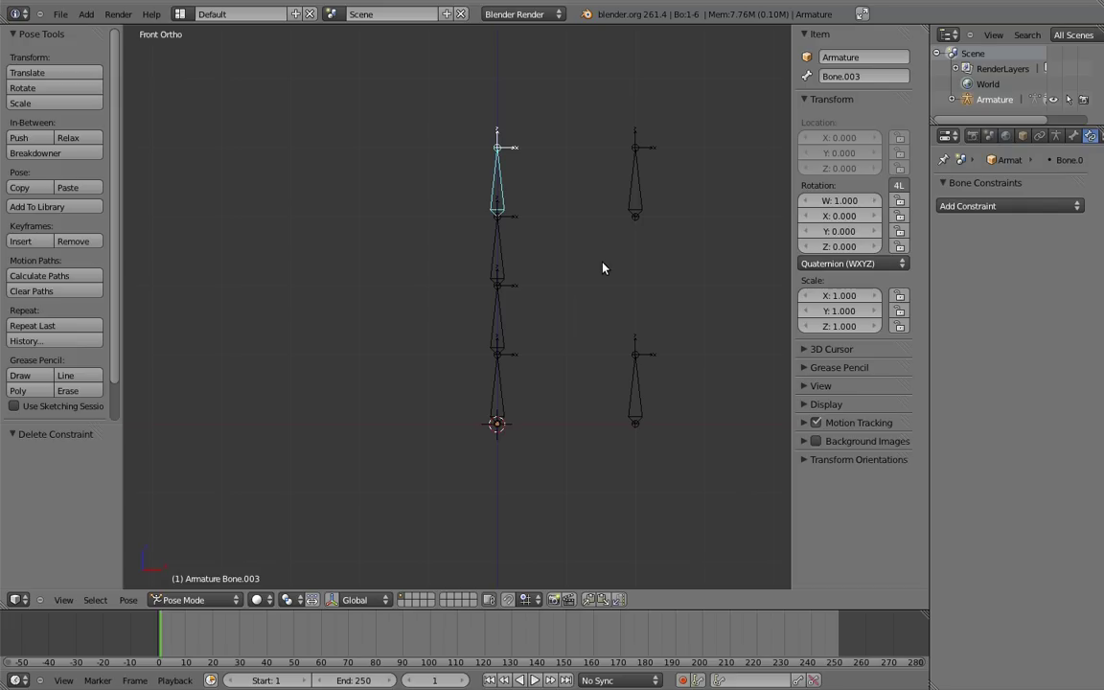
{"action": "right_click", "coordinate": [634, 382]}
{"action": "right_click", "coordinate": [498, 389], "text": "shift"}
Give the bottom bone, Bone, a Copy Transforms constraint targeting Bone.004
{"action": "key", "text": "ctrl+shift+c"}
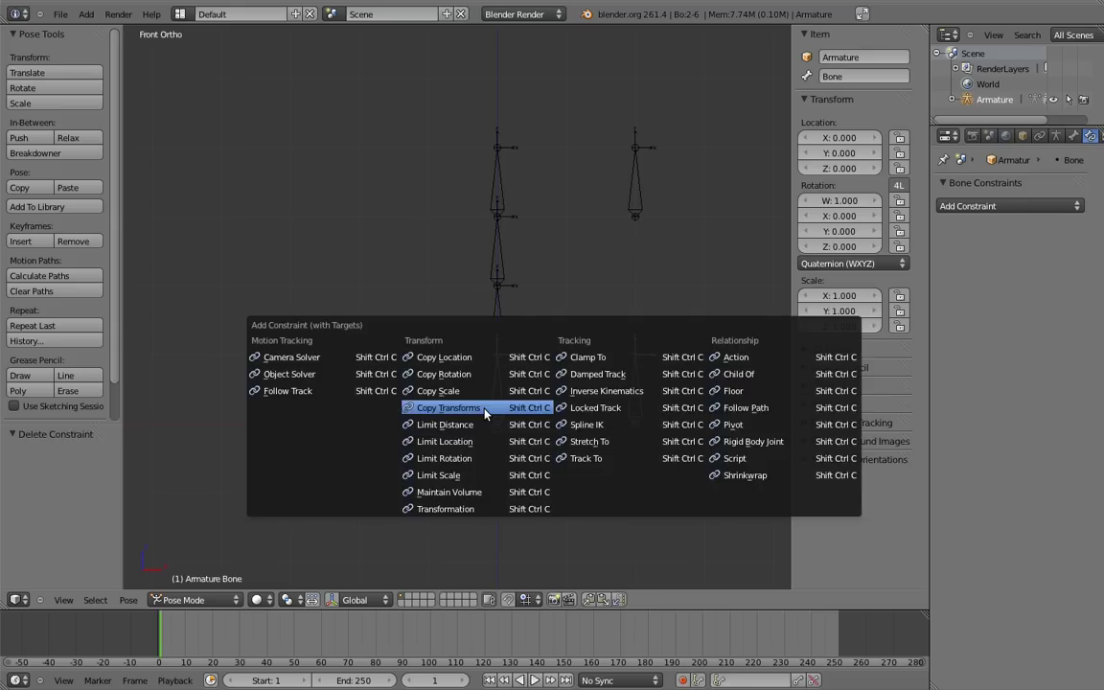
{"action": "left_click", "coordinate": [486, 412]}
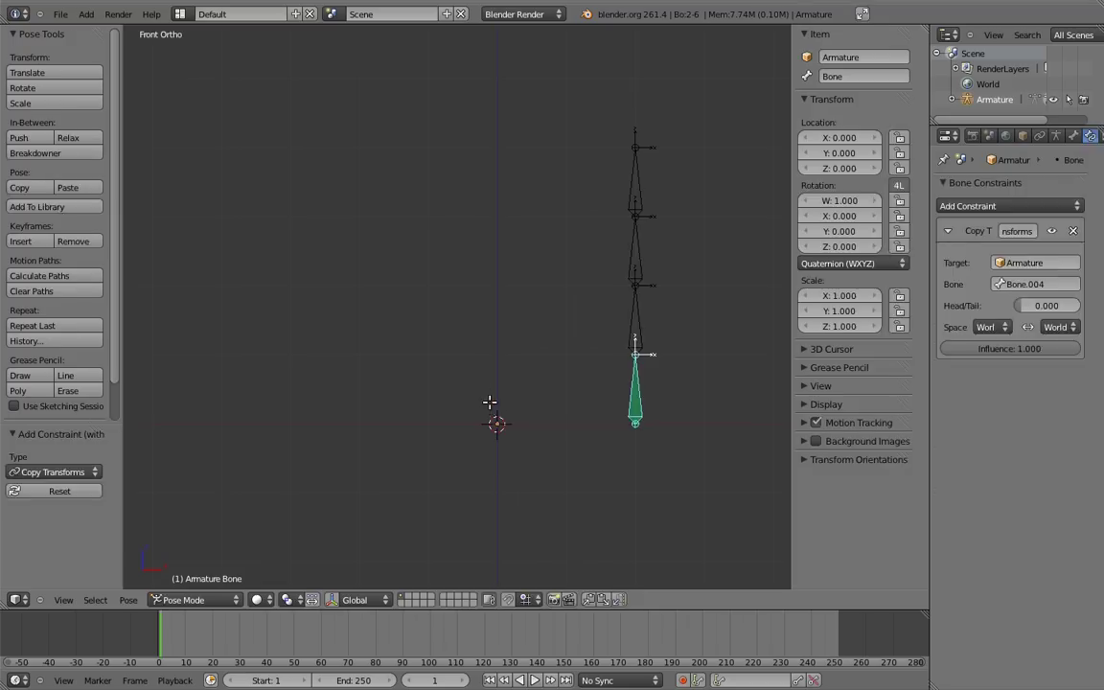
{"action": "key", "text": "Tab"}
Raise Bone.004's tip and Bone.005 by 0.5 along Z
{"action": "right_click", "coordinate": [635, 354]}
{"action": "key", "text": "g"}
{"action": "key", "text": "z"}
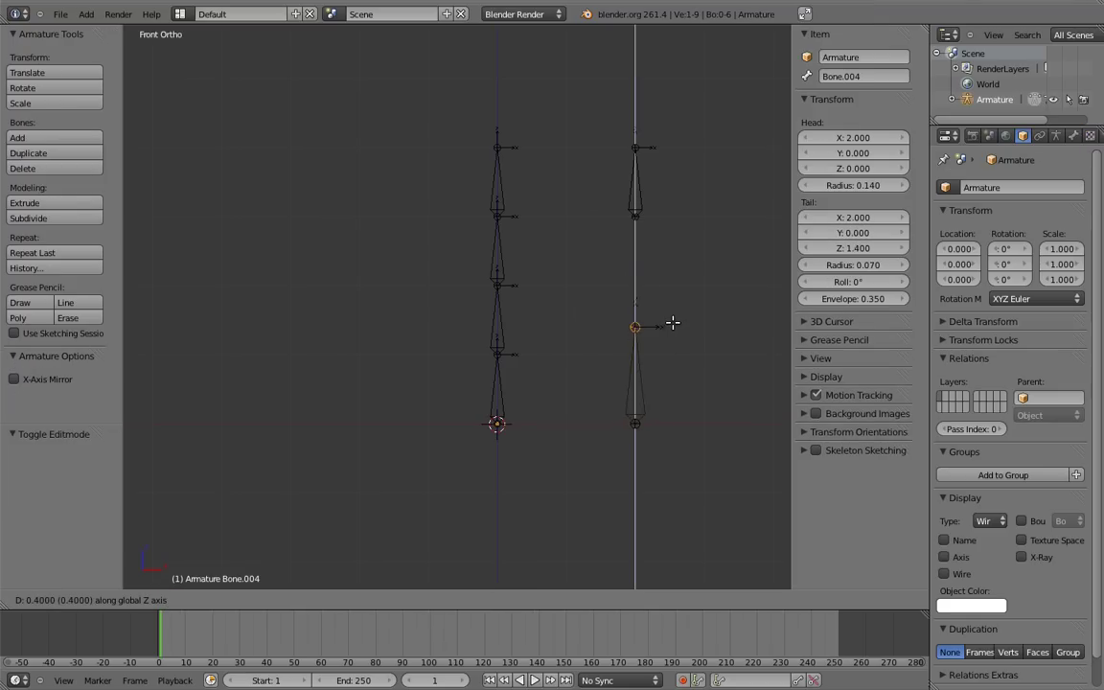
{"action": "left_click", "coordinate": [671, 319]}
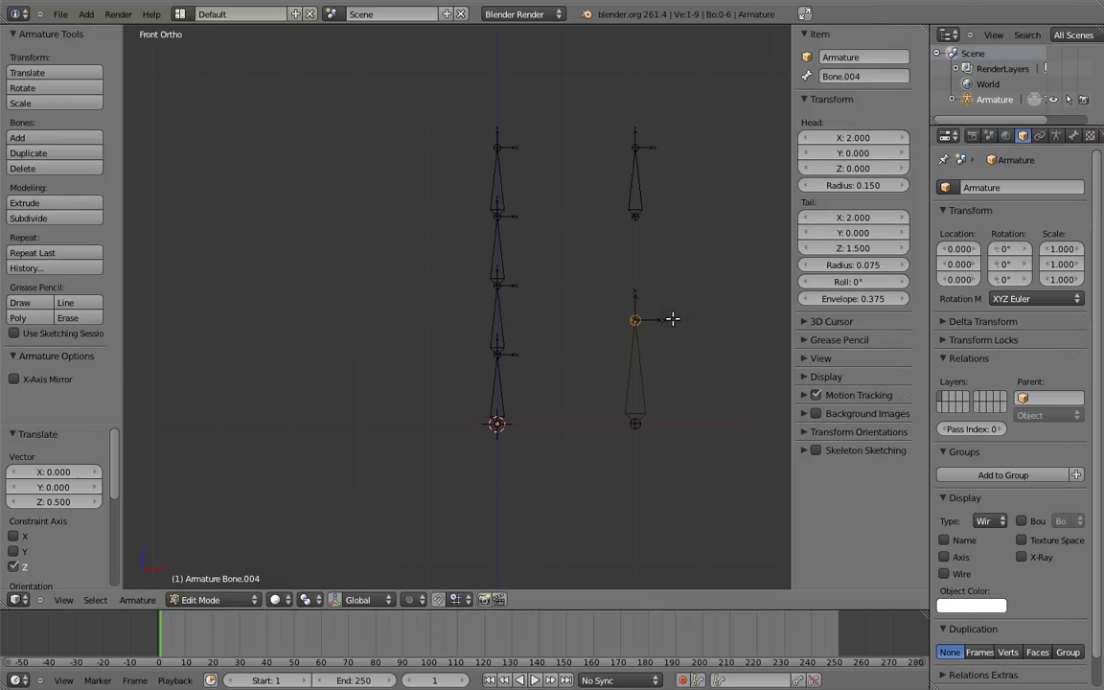
{"action": "right_click", "coordinate": [636, 148]}
{"action": "key", "text": "g"}
{"action": "key", "text": "z"}
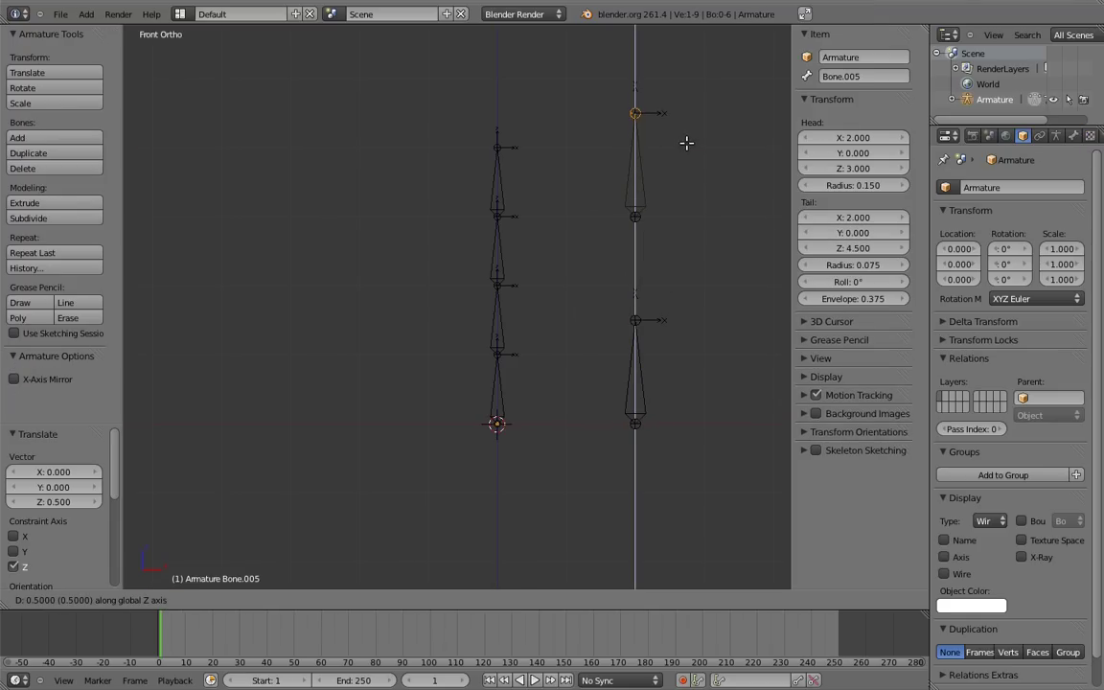
{"action": "left_click", "coordinate": [688, 140]}
Return to Pose Mode and frame the view on the armature chain
{"action": "key", "text": "Tab"}
{"action": "scroll", "coordinate": [682, 260], "scroll_direction": "up", "scroll_amount": 3}
{"action": "key", "text": "KP_Decimal"}
{"action": "right_click", "coordinate": [490, 383]}
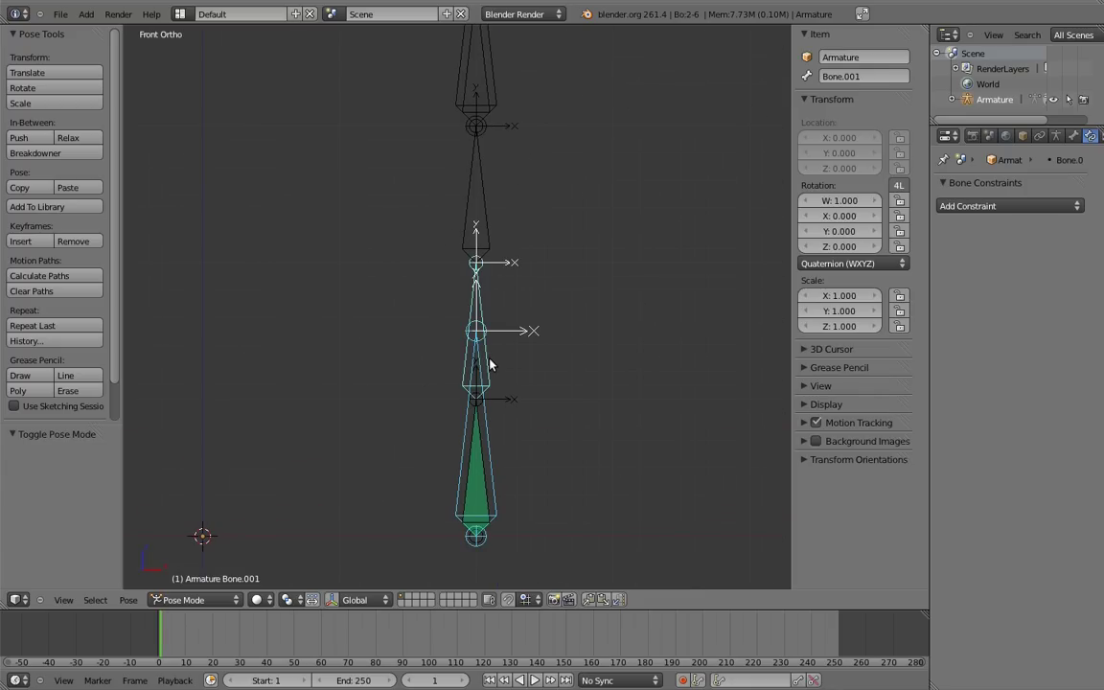
Add Copy Transforms constraints to Bone.001 and Bone.002
{"action": "key", "text": "shift+ctrl+c"}
{"action": "left_click", "coordinate": [479, 364]}
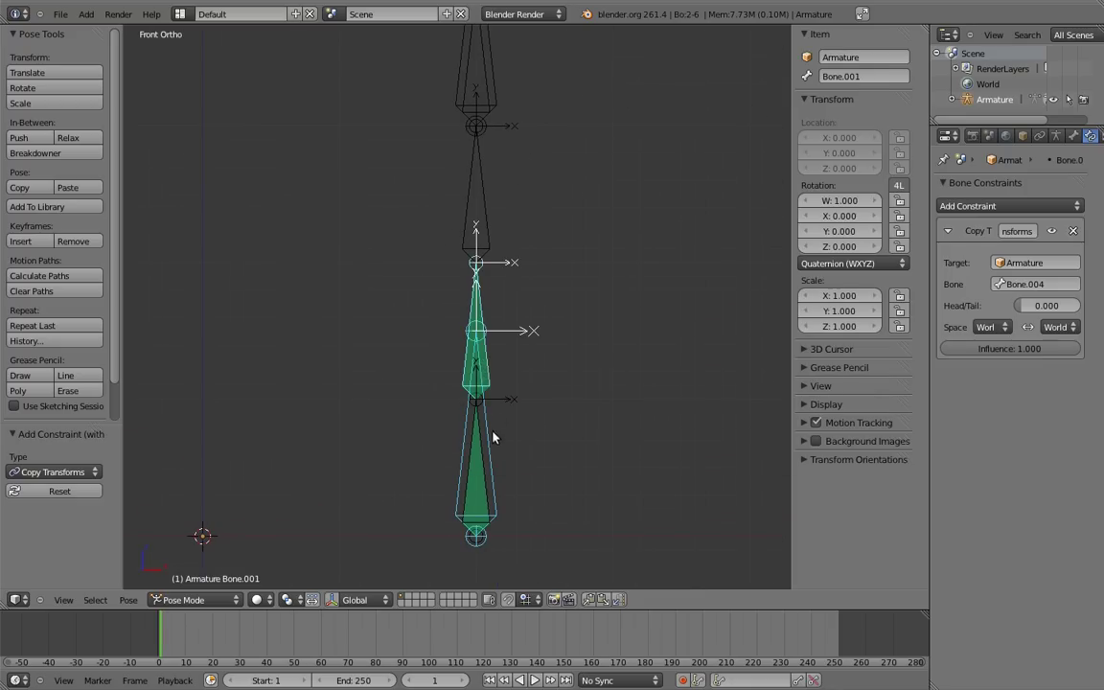
{"action": "right_click", "coordinate": [492, 441], "text": "shift"}
{"action": "key", "text": "shift+ctrl+c"}
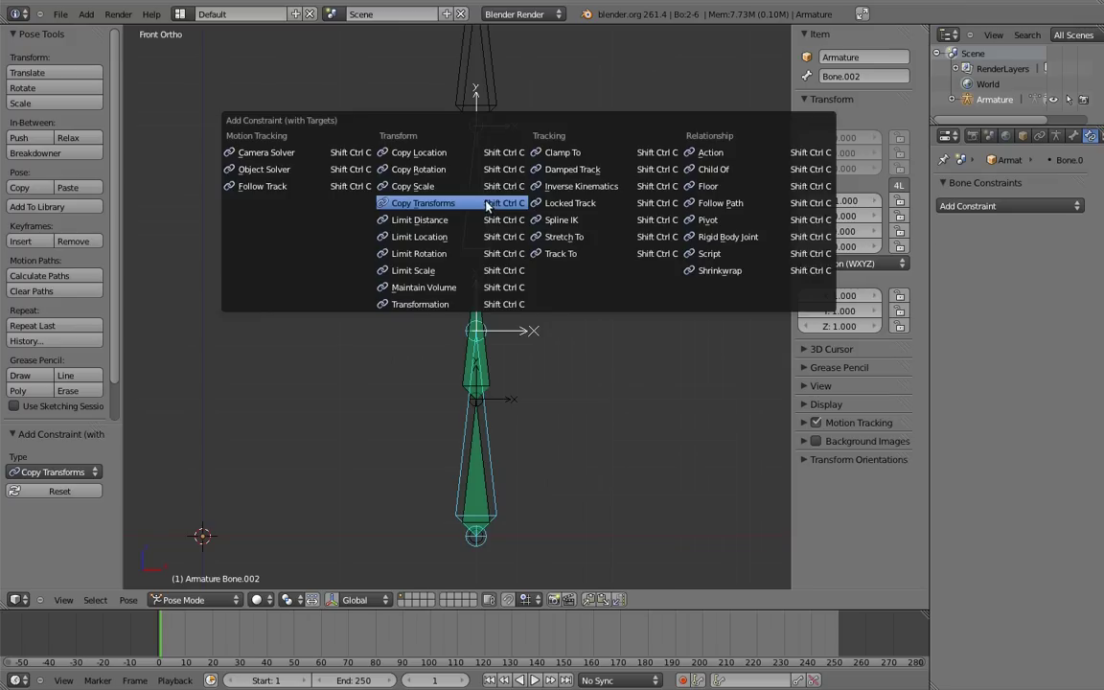
{"action": "left_click", "coordinate": [488, 206]}
{"action": "middle_click_drag", "start_coordinate": [554, 141], "coordinate": [550, 249], "text": "shift"}
Add Copy Transforms constraints following Bone.005 to Bone.001, Bone.002 and Bone.003
{"action": "right_click", "coordinate": [500, 168]}
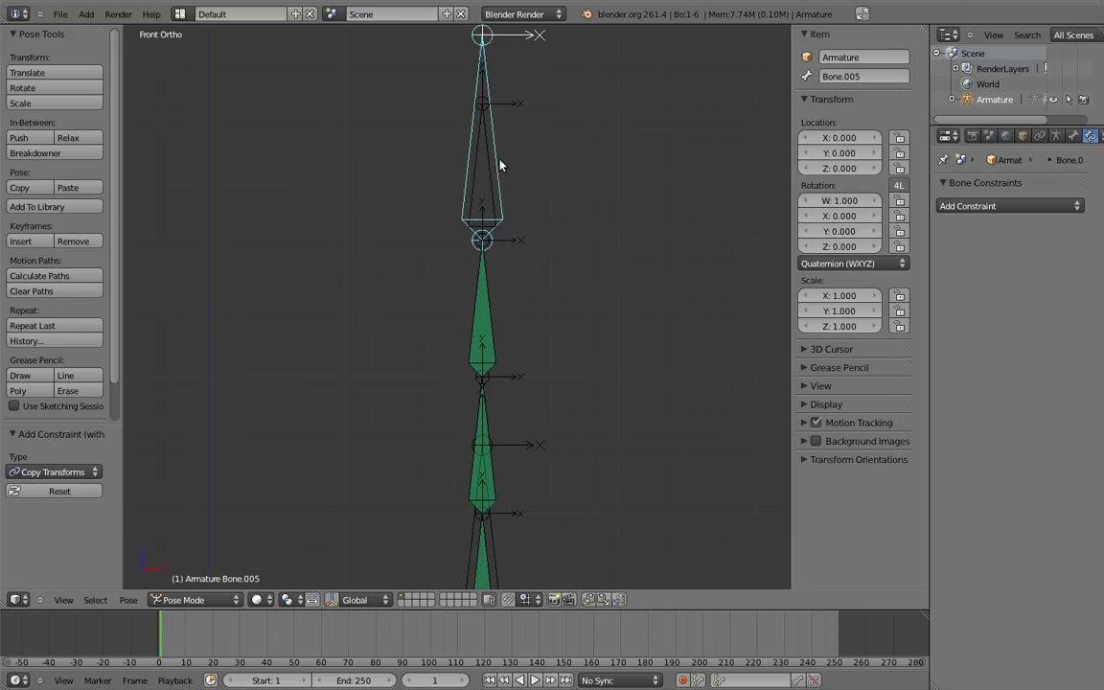
{"action": "right_click", "coordinate": [496, 469], "text": "shift"}
{"action": "key", "text": "shift+ctrl+c"}
{"action": "left_click", "coordinate": [496, 469]}
{"action": "right_click", "coordinate": [502, 188]}
{"action": "right_click", "coordinate": [491, 305], "text": "shift"}
{"action": "key", "text": "shift+ctrl+c"}
{"action": "left_click", "coordinate": [441, 305]}
{"action": "right_click", "coordinate": [490, 178]}
{"action": "key", "text": "shift+ctrl+c"}
{"action": "left_click", "coordinate": [441, 177]}
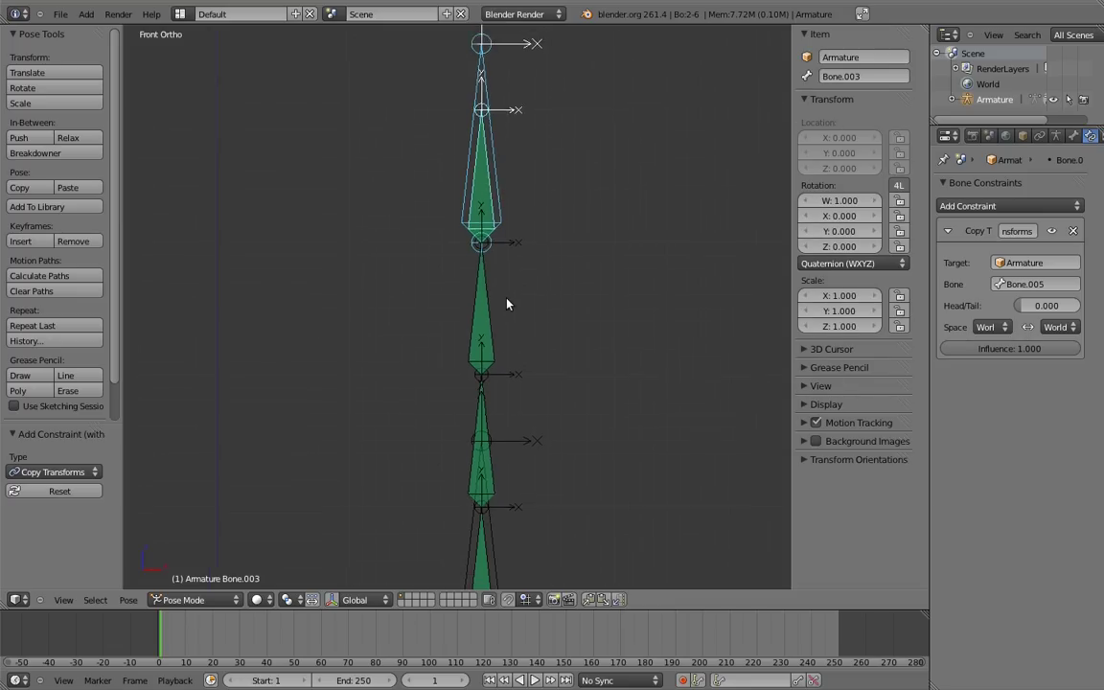
{"action": "scroll", "coordinate": [508, 194], "scroll_direction": "down", "scroll_amount": 3}
{"action": "middle_click_drag", "start_coordinate": [509, 195], "coordinate": [546, 227], "text": "shift"}
Set the Bone.005 constraint influence to 0.335 on Bone.001 and 0.665 on Bone.002
{"action": "right_click", "coordinate": [505, 211]}
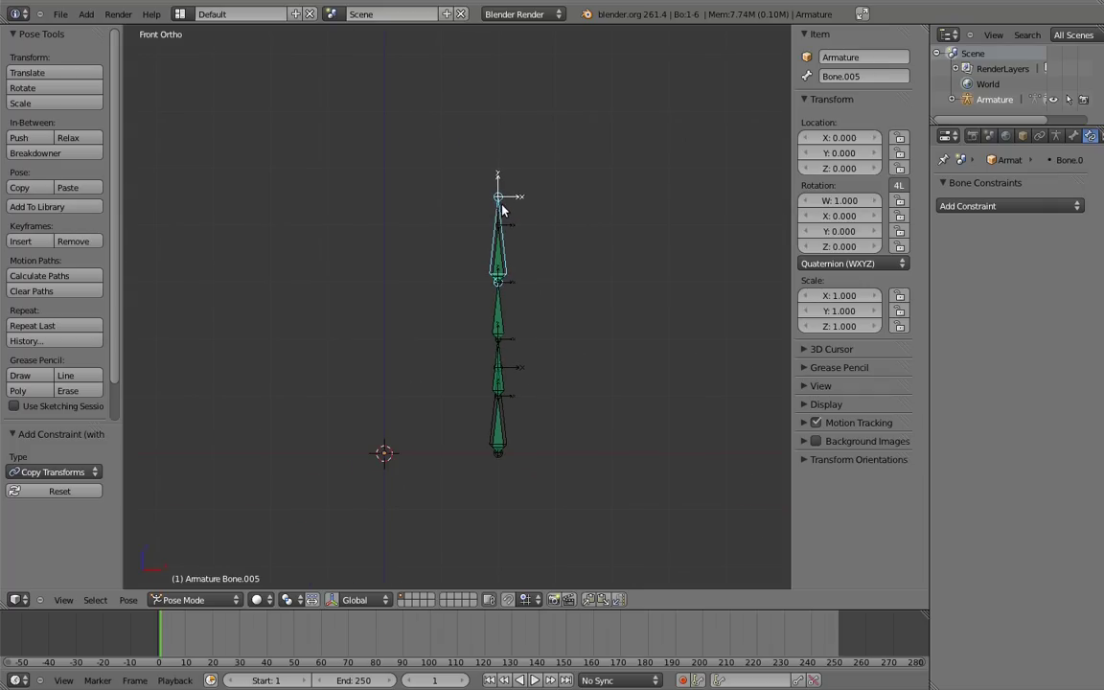
{"action": "key", "text": "r"}
{"action": "left_click", "coordinate": [433, 287]}
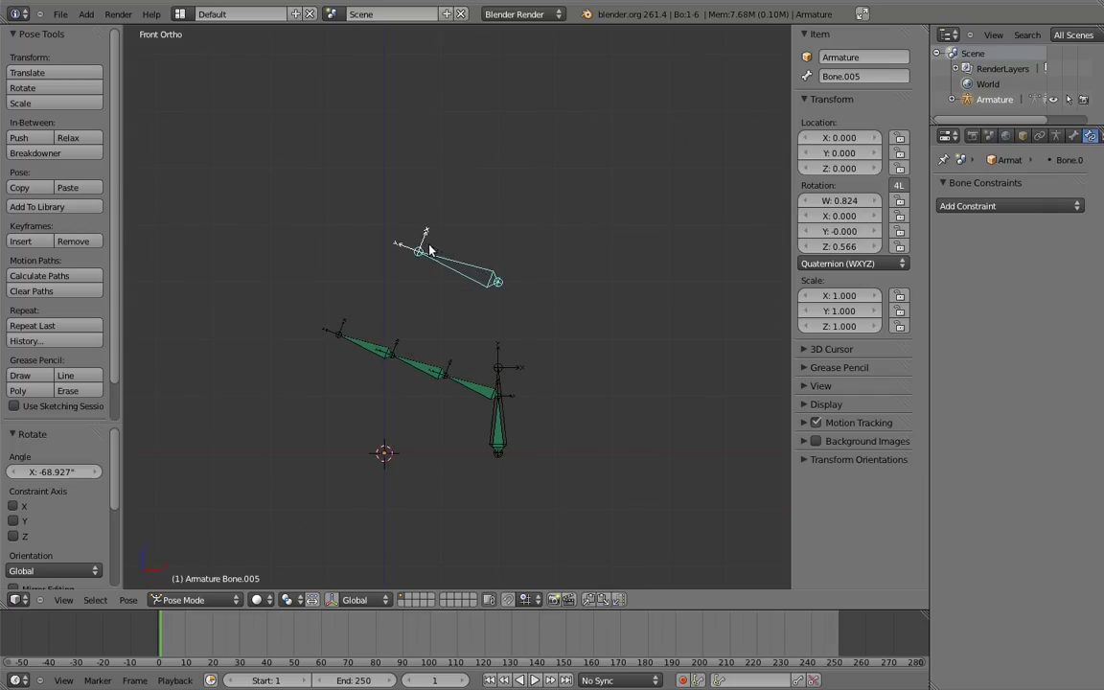
{"action": "right_click", "coordinate": [470, 393]}
{"action": "left_click_drag", "start_coordinate": [1041, 496], "coordinate": [956, 519]}
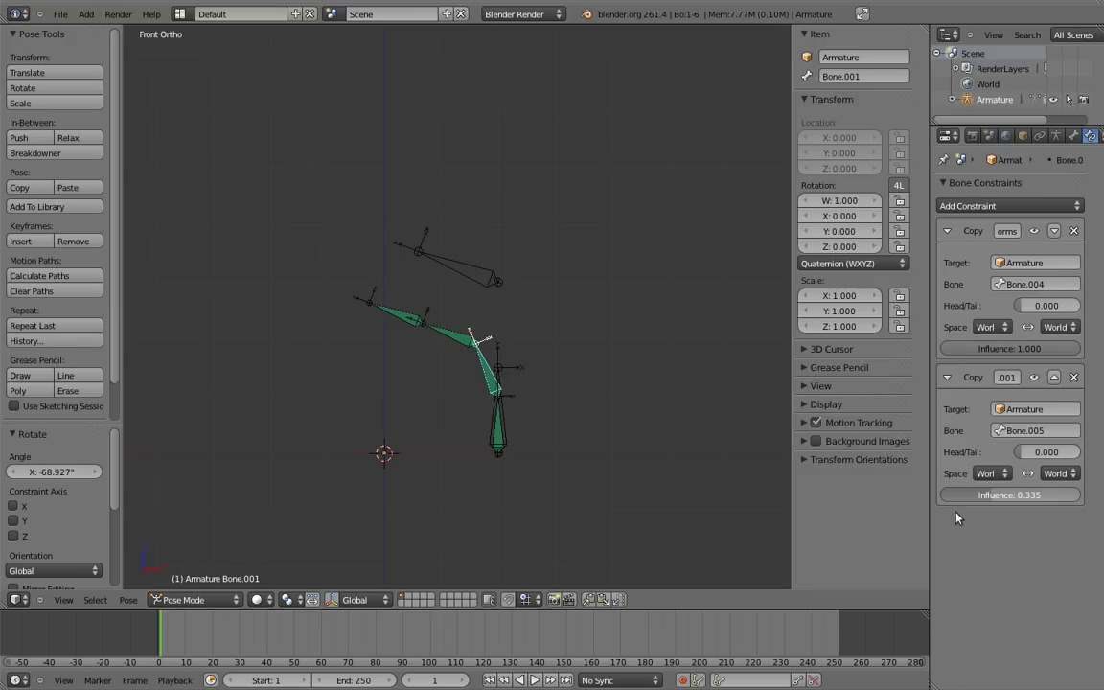
{"action": "right_click", "coordinate": [448, 338]}
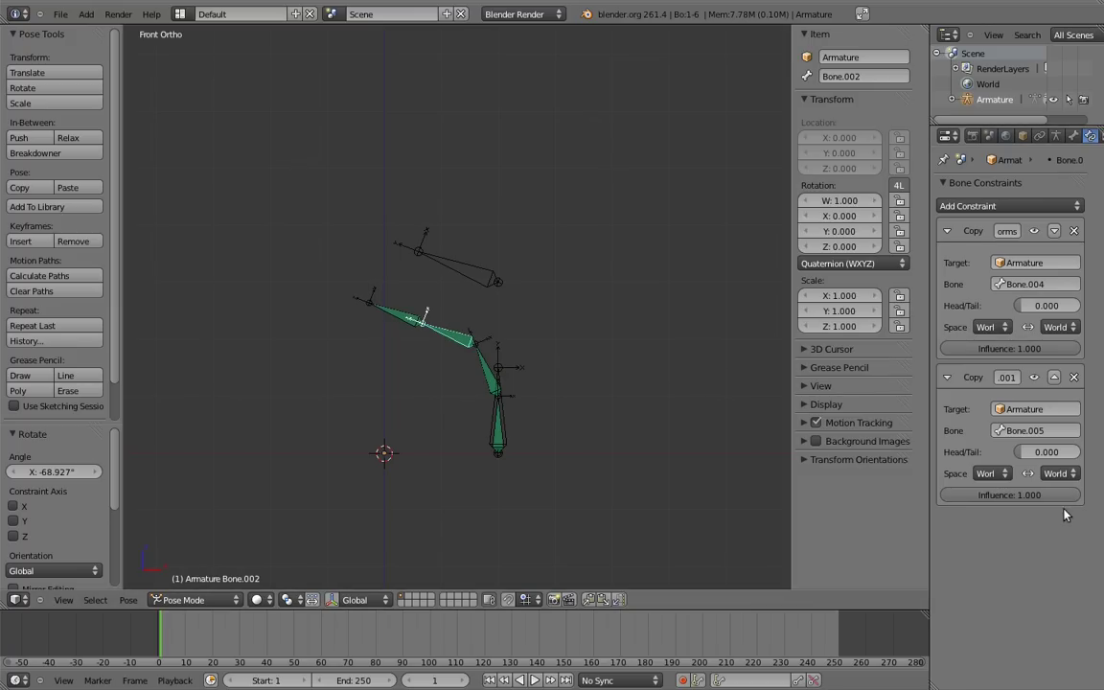
{"action": "left_click_drag", "start_coordinate": [1047, 495], "coordinate": [1006, 546]}
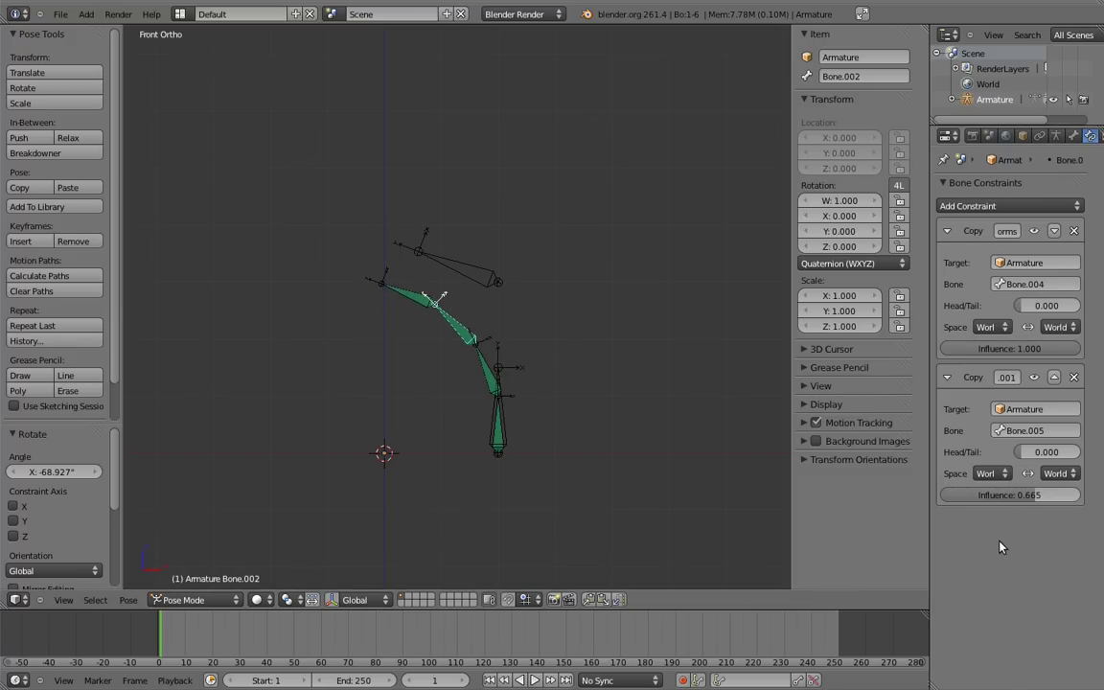
Test the chain's bending by rotating and scaling Bone.005 and rotating Bone.004
{"action": "right_click", "coordinate": [432, 255]}
{"action": "key", "text": "r"}
{"action": "left_click", "coordinate": [556, 306]}
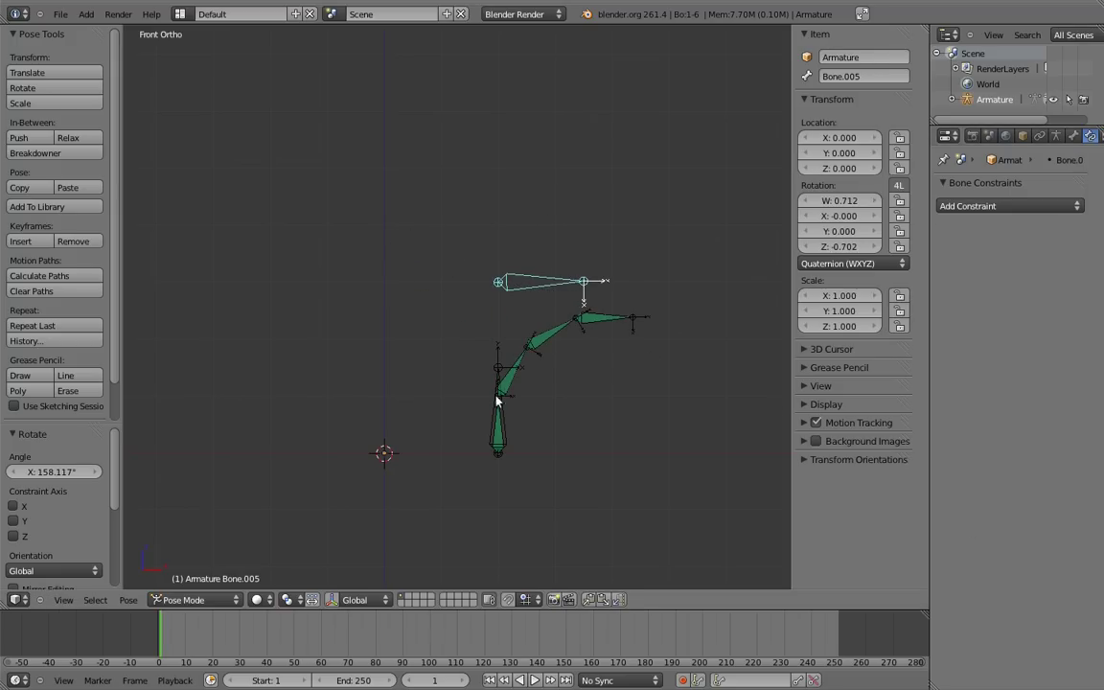
{"action": "right_click", "coordinate": [500, 365]}
{"action": "key", "text": "r"}
{"action": "left_click", "coordinate": [442, 286]}
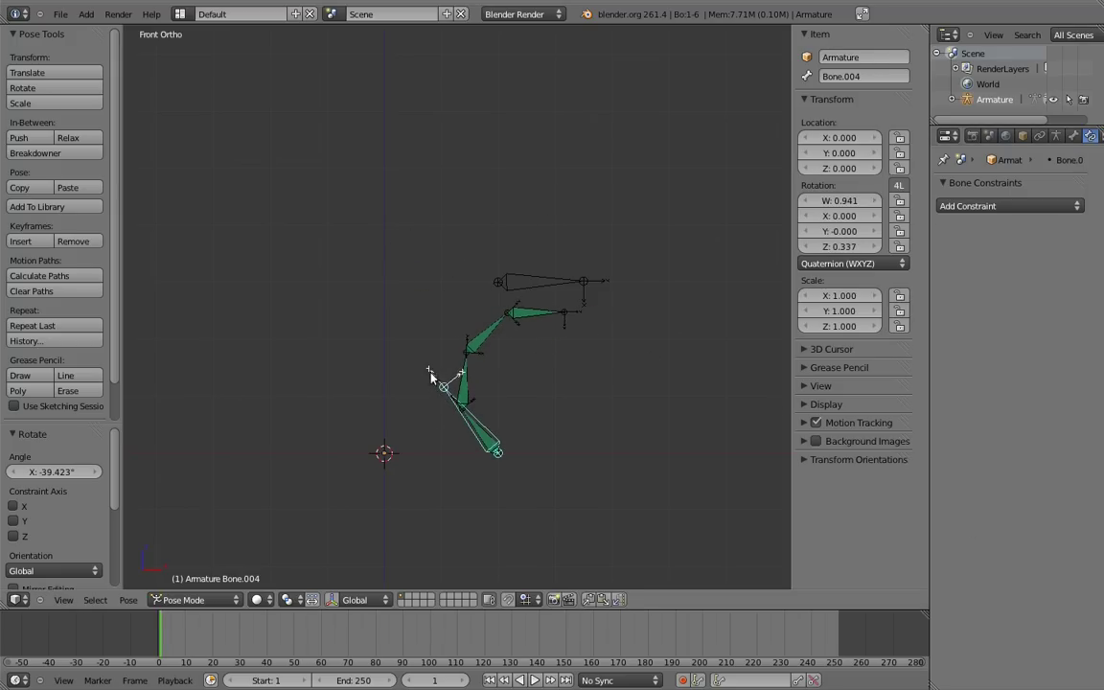
{"action": "right_click", "coordinate": [510, 249]}
{"action": "key", "text": "s"}
{"action": "left_click", "coordinate": [705, 278]}
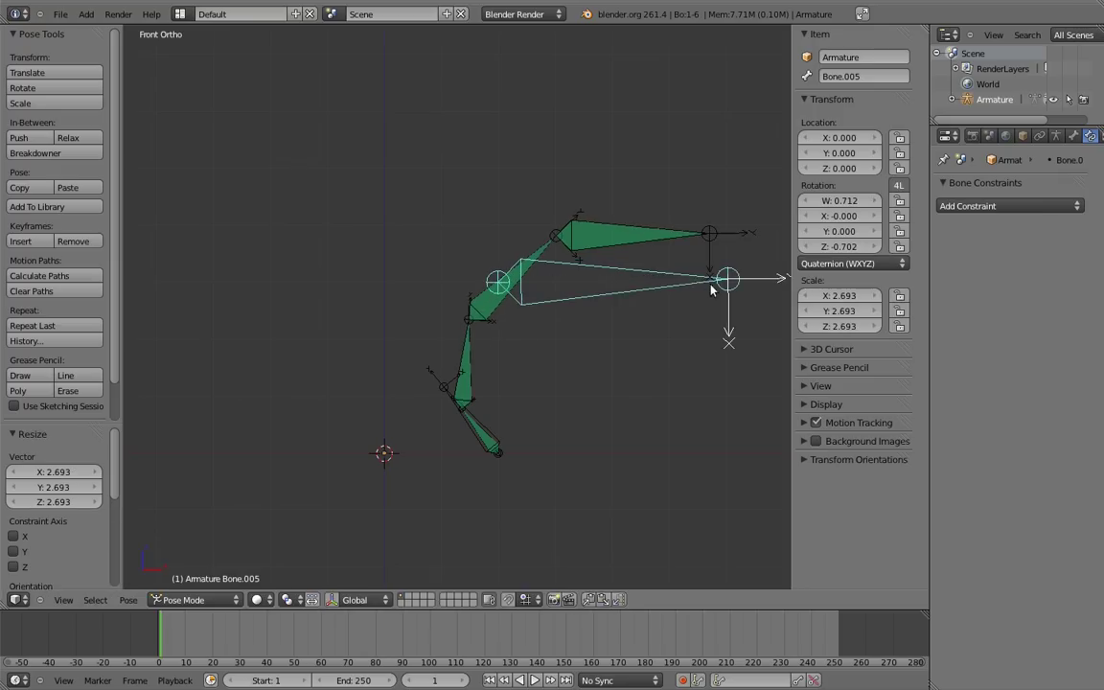
{"action": "key", "text": "r"}
{"action": "left_click", "coordinate": [210, 272]}
{"action": "key", "text": "s"}
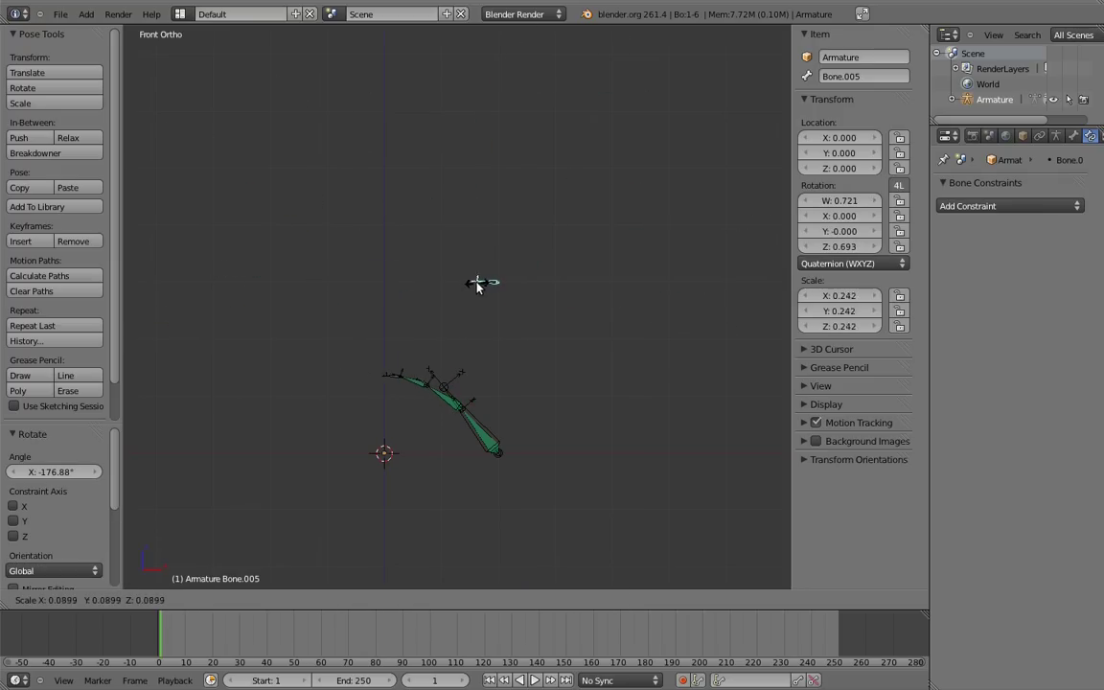
{"action": "left_click", "coordinate": [439, 281]}
{"action": "key", "text": "r"}
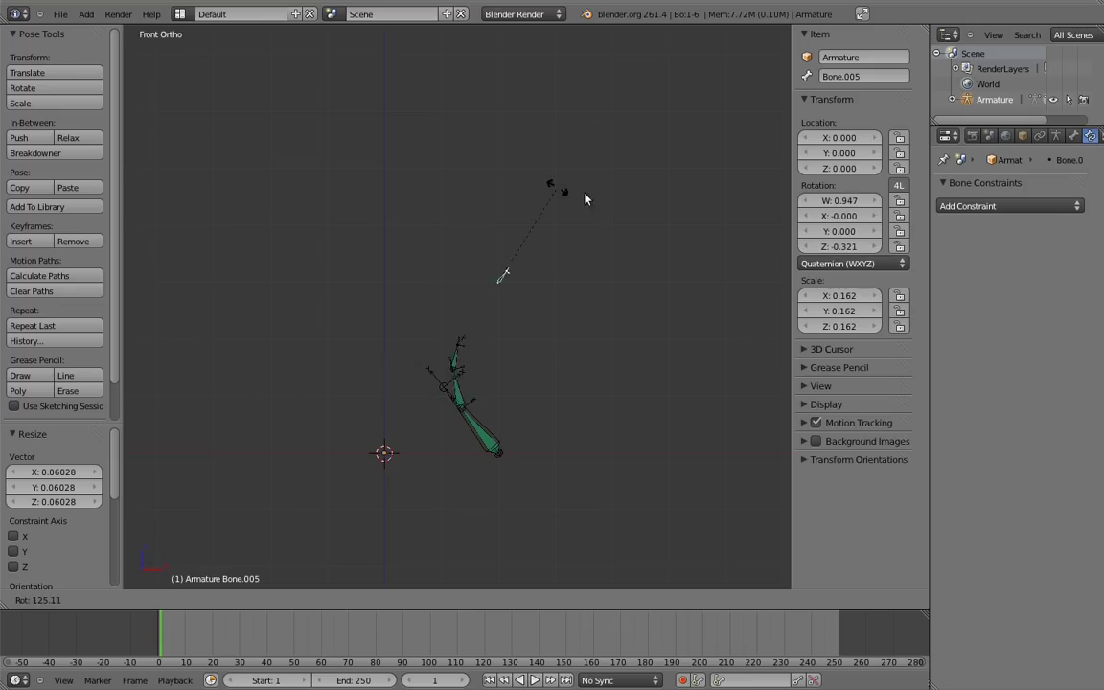
{"action": "left_click", "coordinate": [431, 337]}
Move and rotate Bone.004, then clear rotation and location on all bones
{"action": "right_click", "coordinate": [490, 428]}
{"action": "key", "text": "g"}
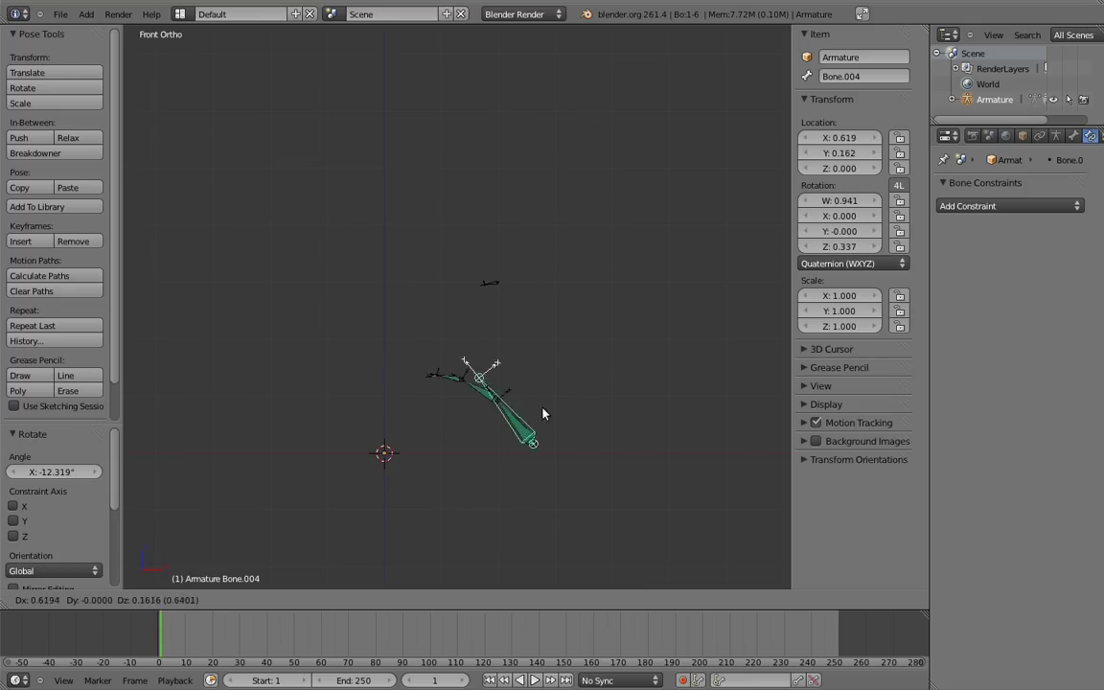
{"action": "left_click", "coordinate": [640, 349]}
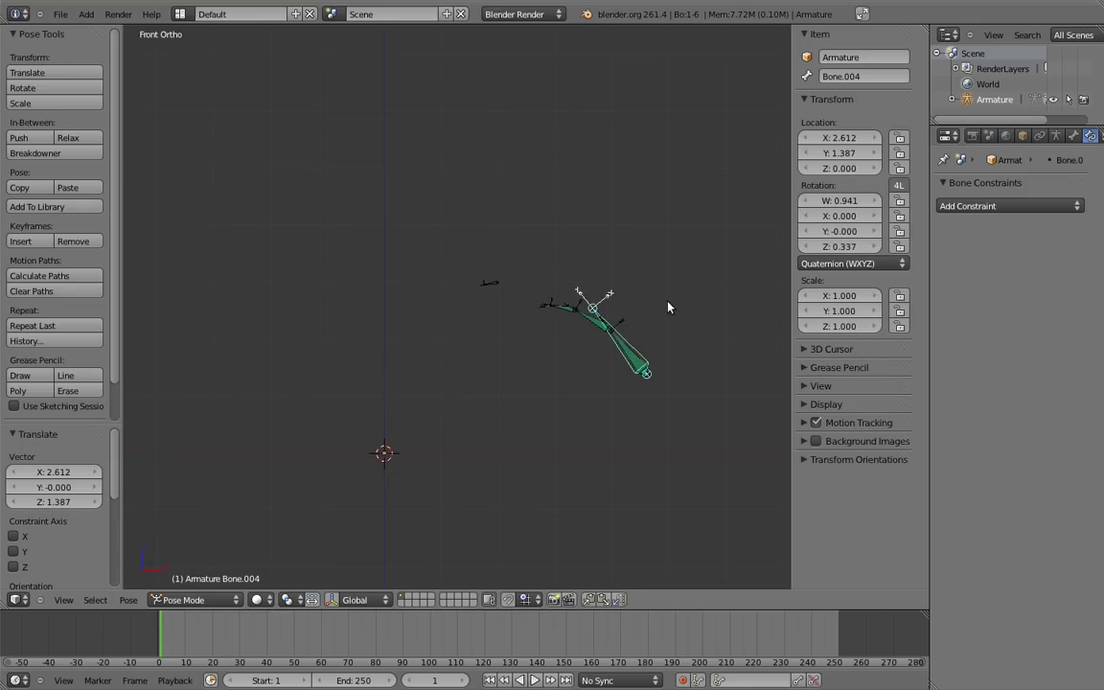
{"action": "key", "text": "r"}
{"action": "left_click", "coordinate": [736, 328]}
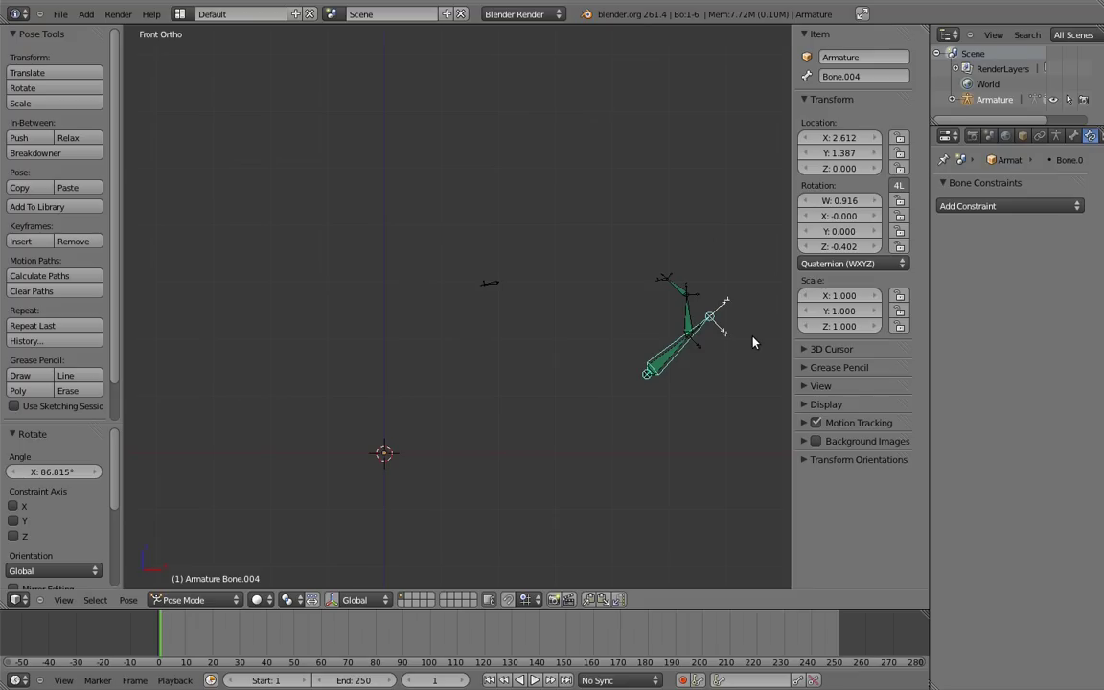
{"action": "key", "text": "a"}
{"action": "key", "text": "a"}
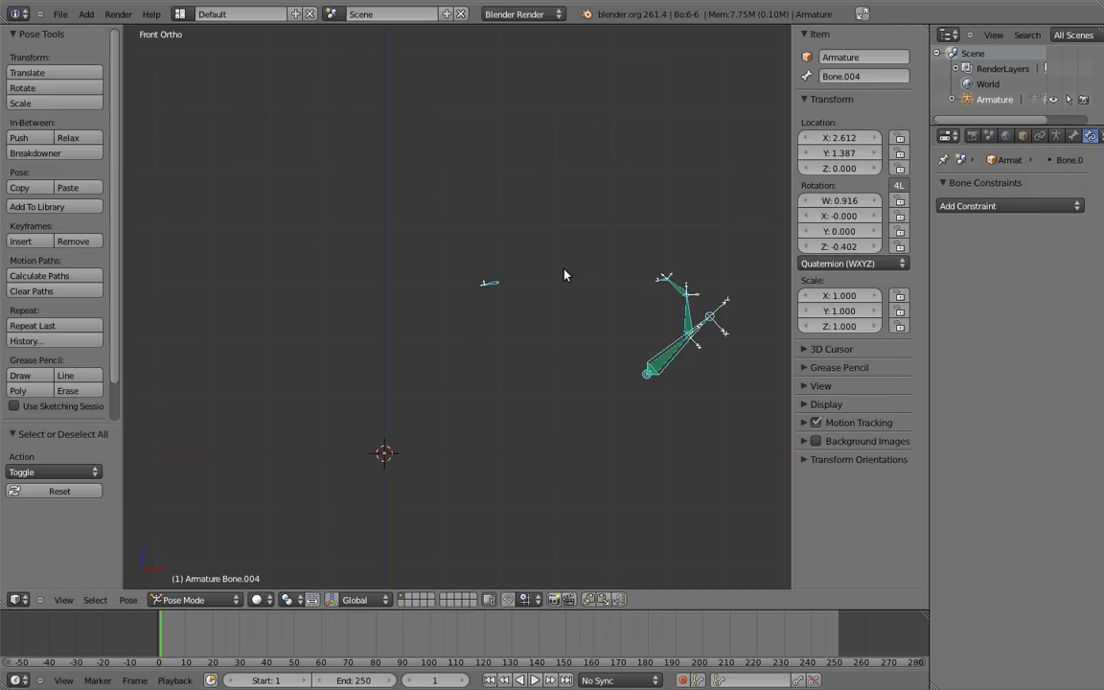
{"action": "key", "text": "alt+r"}
{"action": "key", "text": "alt+g"}
Add a Copy Location constraint to Bone.005 that targets Bone.004
{"action": "key", "text": "a"}
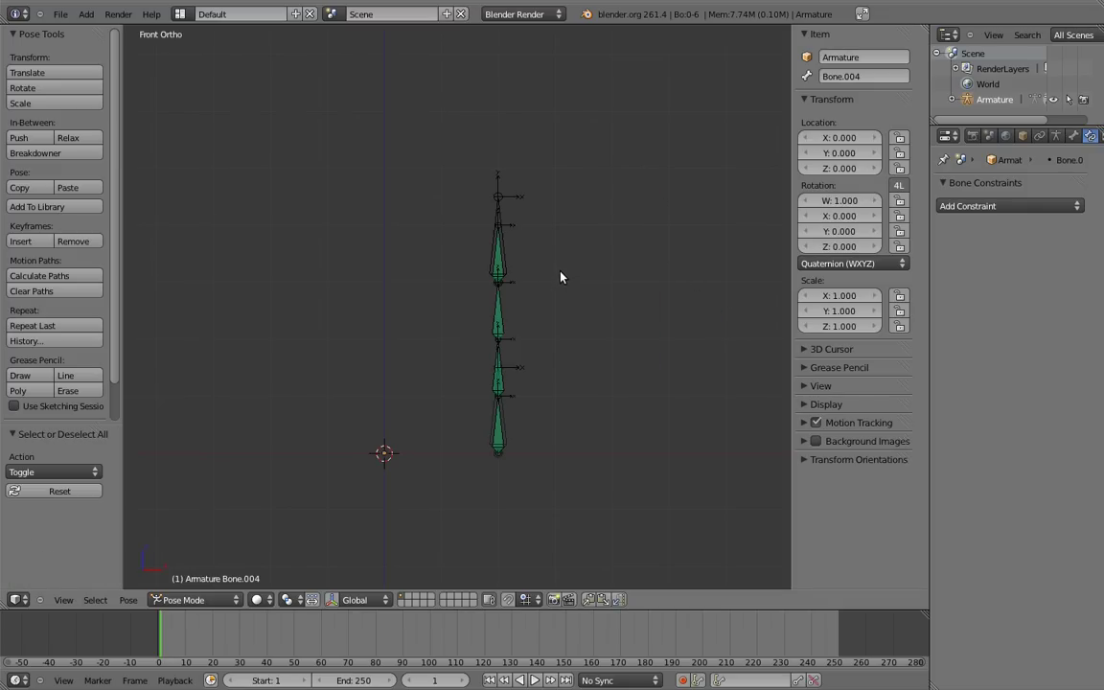
{"action": "scroll", "coordinate": [555, 259], "scroll_direction": "up", "scroll_amount": 3}
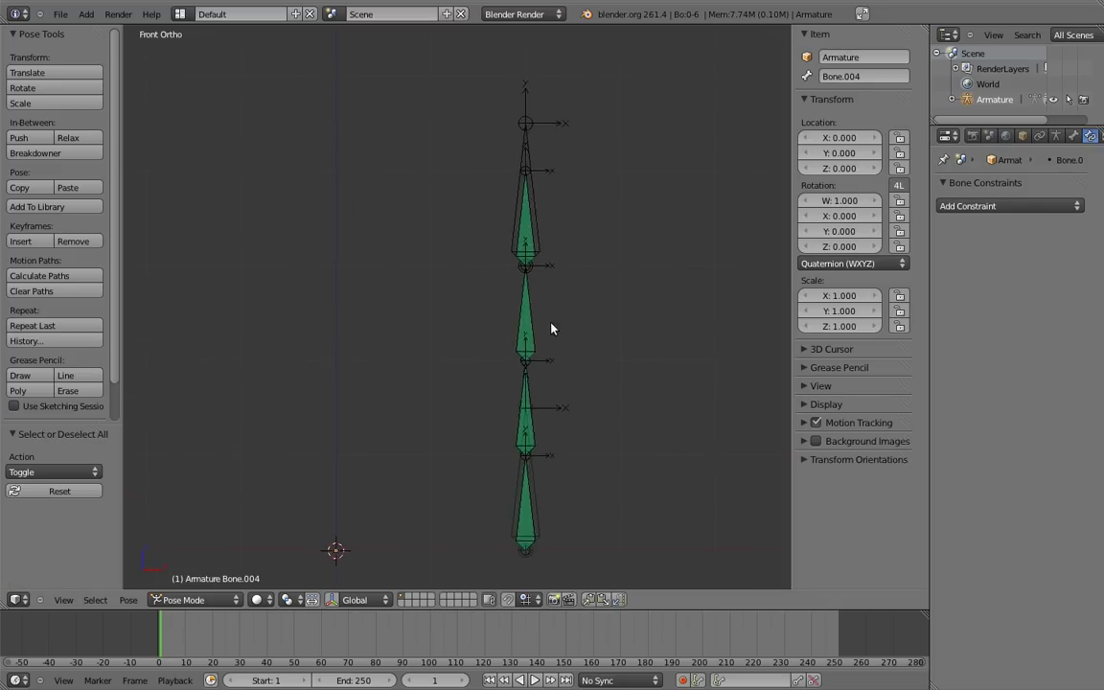
{"action": "right_click", "coordinate": [523, 508]}
{"action": "right_click", "coordinate": [514, 175], "text": "shift"}
{"action": "key", "text": "shift+ctrl+c"}
{"action": "left_click", "coordinate": [478, 121]}
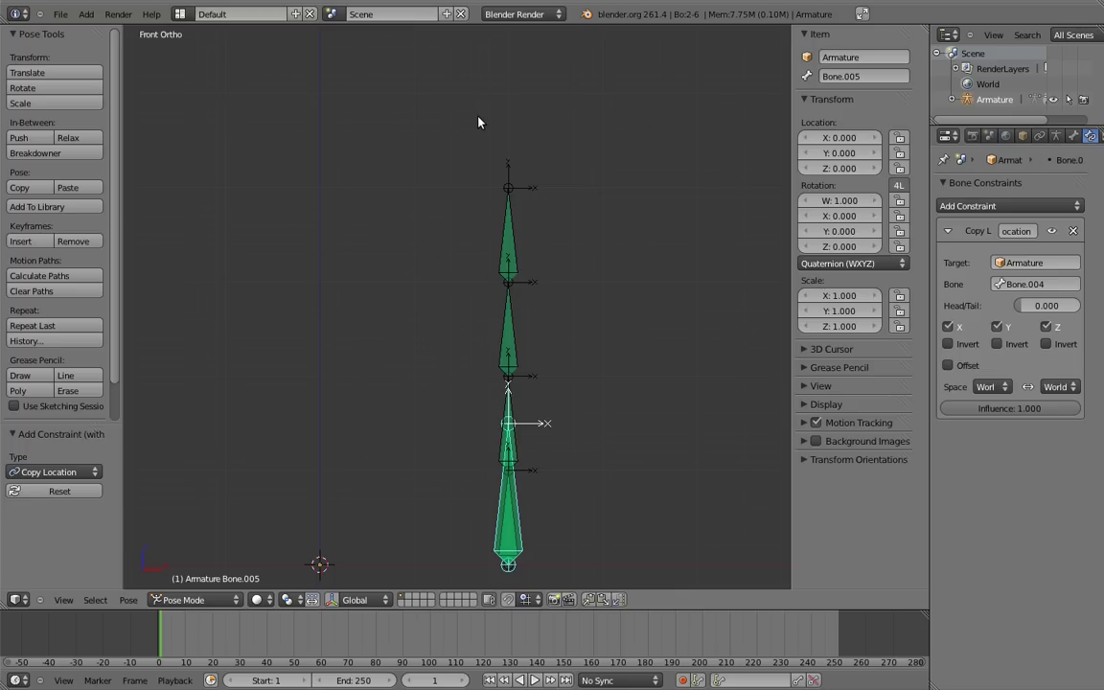
In Edit Mode, raise Bone.004's head joint 0.5 along Z
{"action": "key", "text": "Tab"}
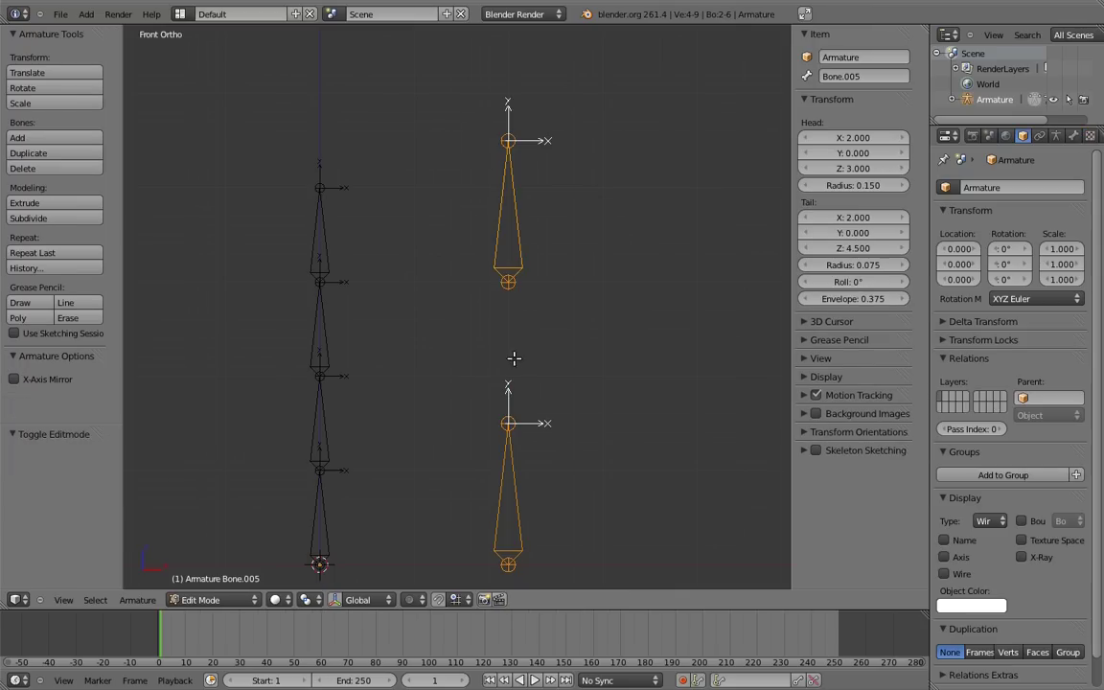
{"action": "right_click", "coordinate": [508, 423]}
{"action": "key", "text": "g"}
{"action": "key", "text": "z"}
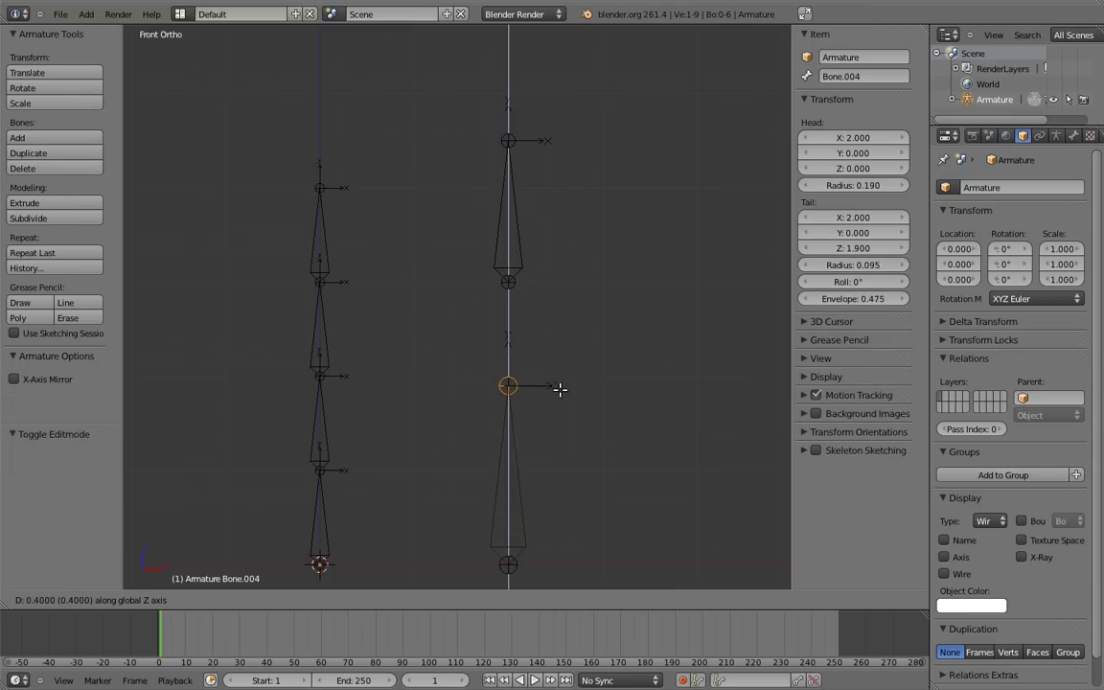
{"action": "left_click", "coordinate": [565, 383]}
{"action": "middle_click_drag", "start_coordinate": [565, 383], "coordinate": [661, 349], "text": "shift"}
Move Bone.004 -2 along X onto the chain and lower Bone.005 onto the chain base
{"action": "right_click", "coordinate": [621, 408]}
{"action": "key", "text": "g"}
{"action": "key", "text": "x"}
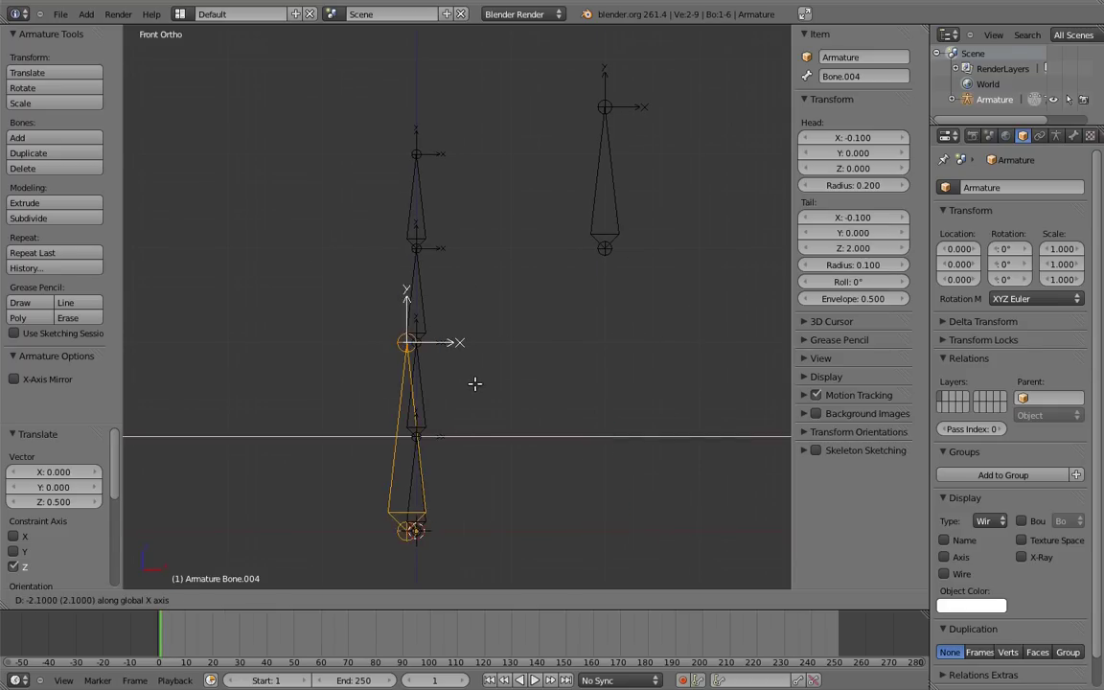
{"action": "left_click", "coordinate": [483, 386]}
{"action": "right_click", "coordinate": [612, 184]}
{"action": "key", "text": "g"}
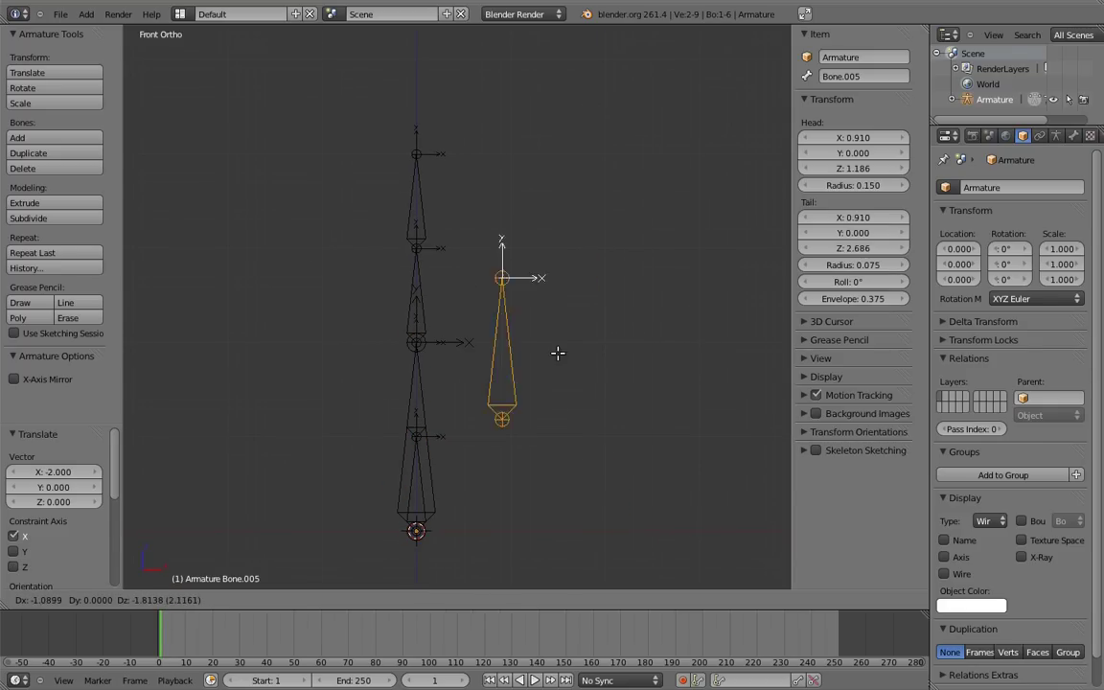
{"action": "left_click", "coordinate": [481, 454]}
{"action": "middle_click_drag", "start_coordinate": [481, 454], "coordinate": [574, 406], "text": "shift"}
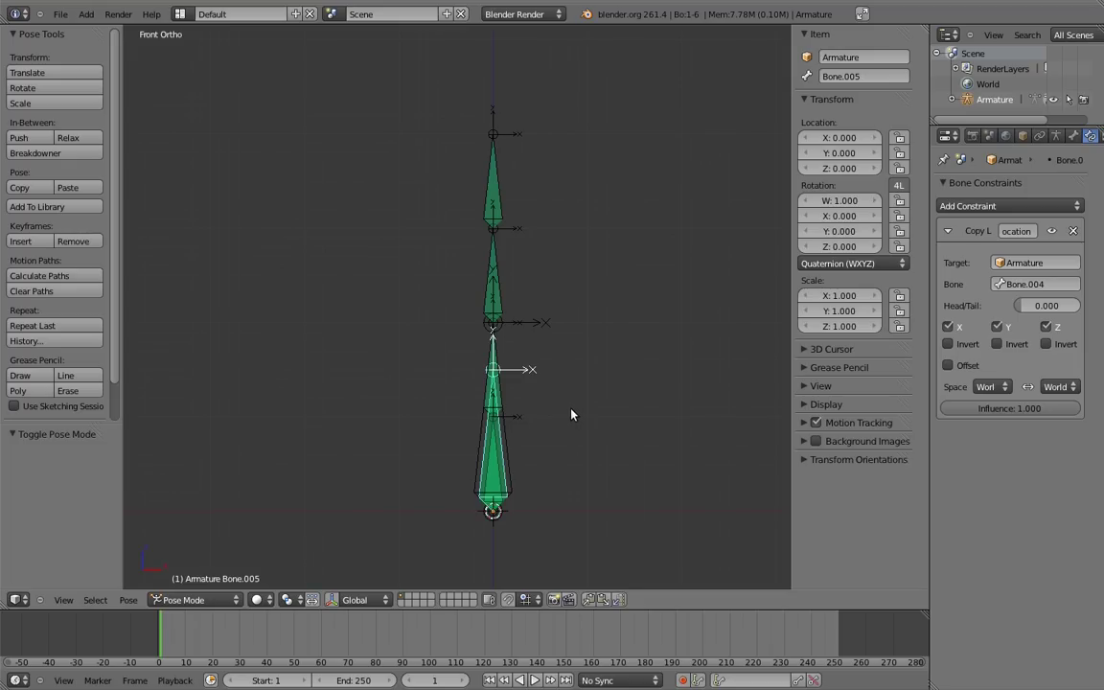
Rotate Bone.004 and Bone.005 in opposite directions so the chain curls into a curve
{"action": "right_click", "coordinate": [491, 450]}
{"action": "key", "text": "r"}
{"action": "left_click", "coordinate": [560, 360]}
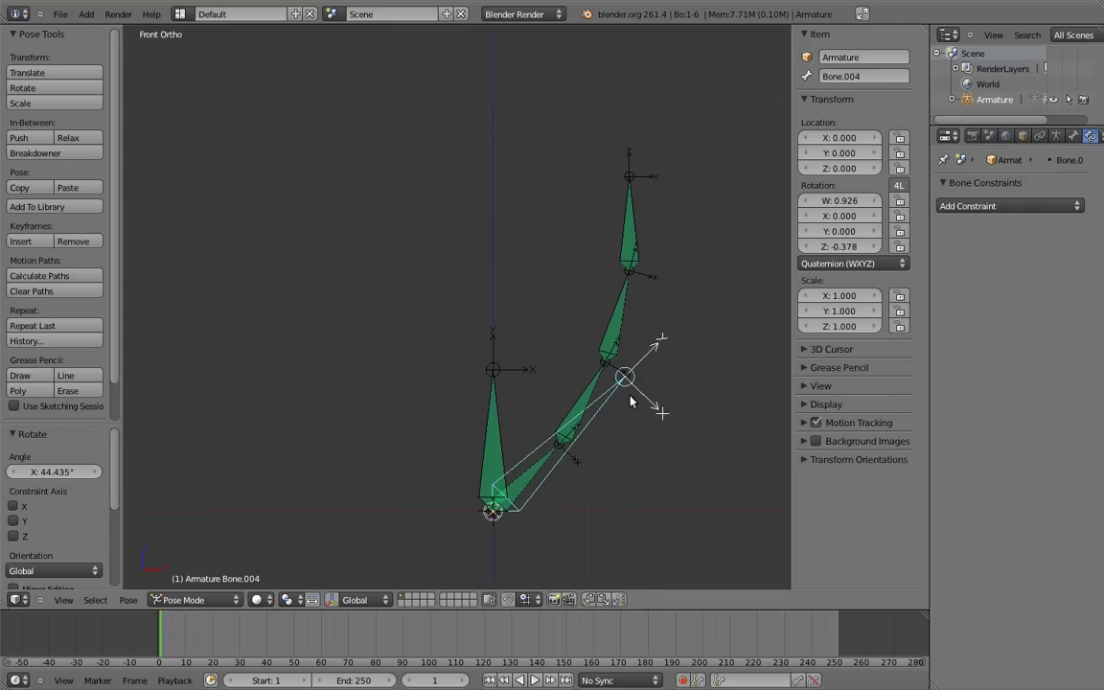
{"action": "right_click", "coordinate": [494, 379]}
{"action": "key", "text": "r"}
{"action": "left_click", "coordinate": [384, 412]}
Move Bone.004 up and left, dragging the whole chain with it
{"action": "right_click", "coordinate": [618, 403]}
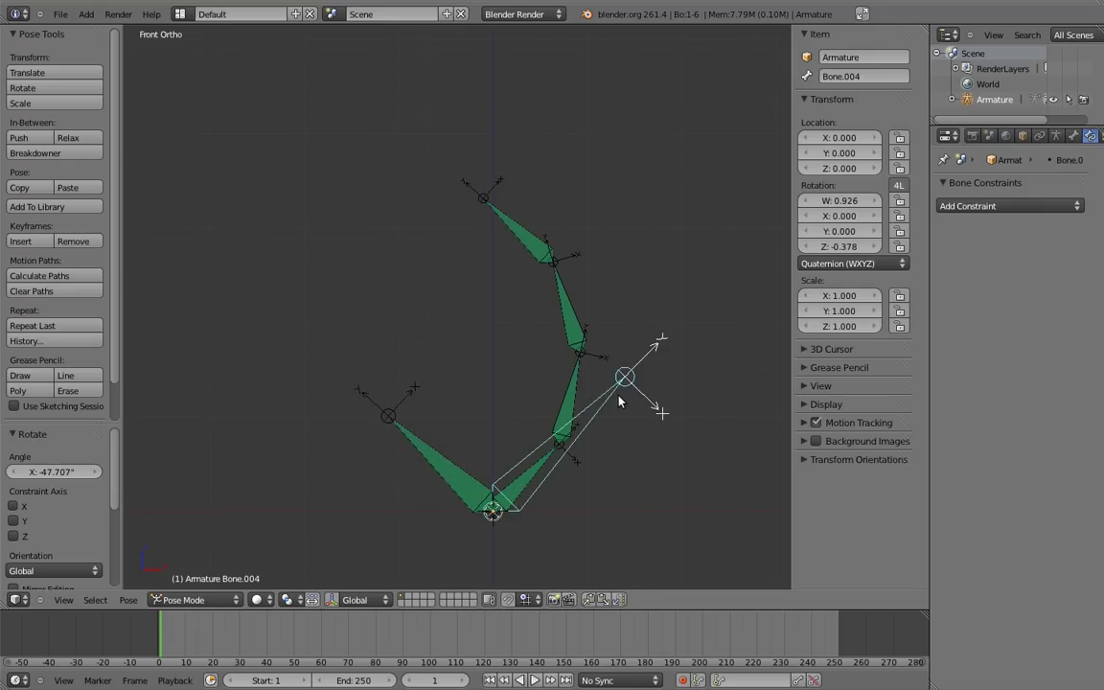
{"action": "key", "text": "g"}
{"action": "left_click", "coordinate": [533, 249]}
{"action": "middle_click_drag", "start_coordinate": [534, 249], "coordinate": [545, 278], "text": "shift"}
{"action": "scroll", "coordinate": [544, 278], "scroll_direction": "down", "scroll_amount": 2}
Shrink the top control bone Bone.005
{"action": "right_click", "coordinate": [381, 333], "text": "shift"}
{"action": "key", "text": "ctrl+shift+c"}
{"action": "left_click", "coordinate": [384, 337]}
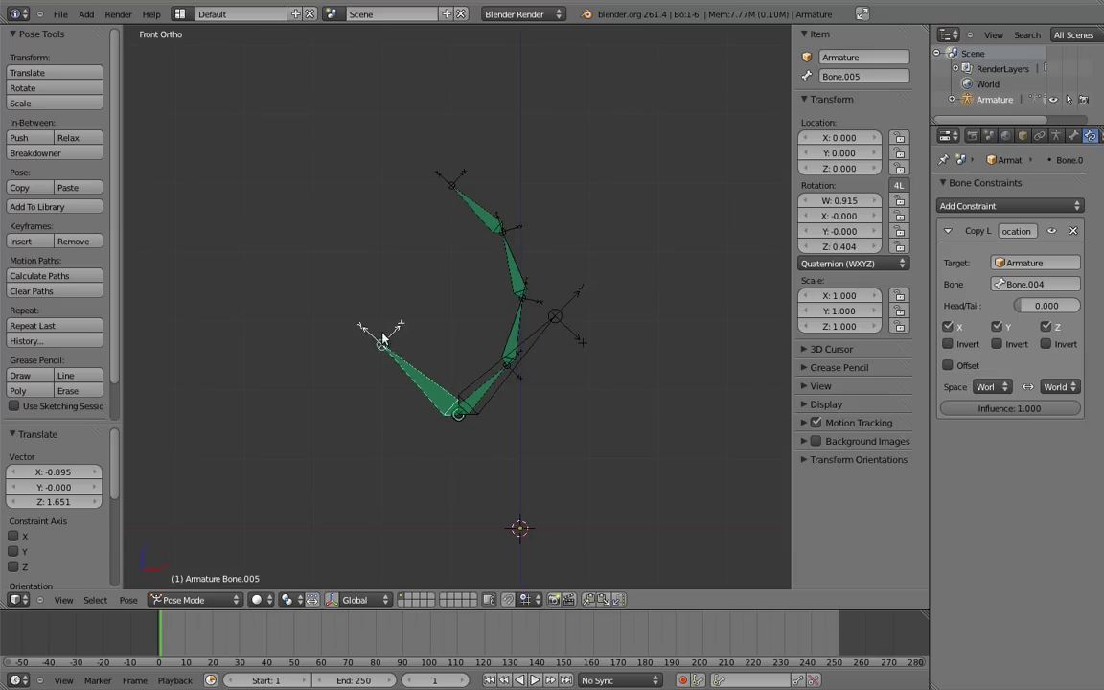
{"action": "key", "text": "s"}
{"action": "left_click", "coordinate": [433, 311]}
Scale Bone.004 to 0.434 and rotate it slightly clockwise
{"action": "right_click", "coordinate": [518, 362]}
{"action": "key", "text": "s"}
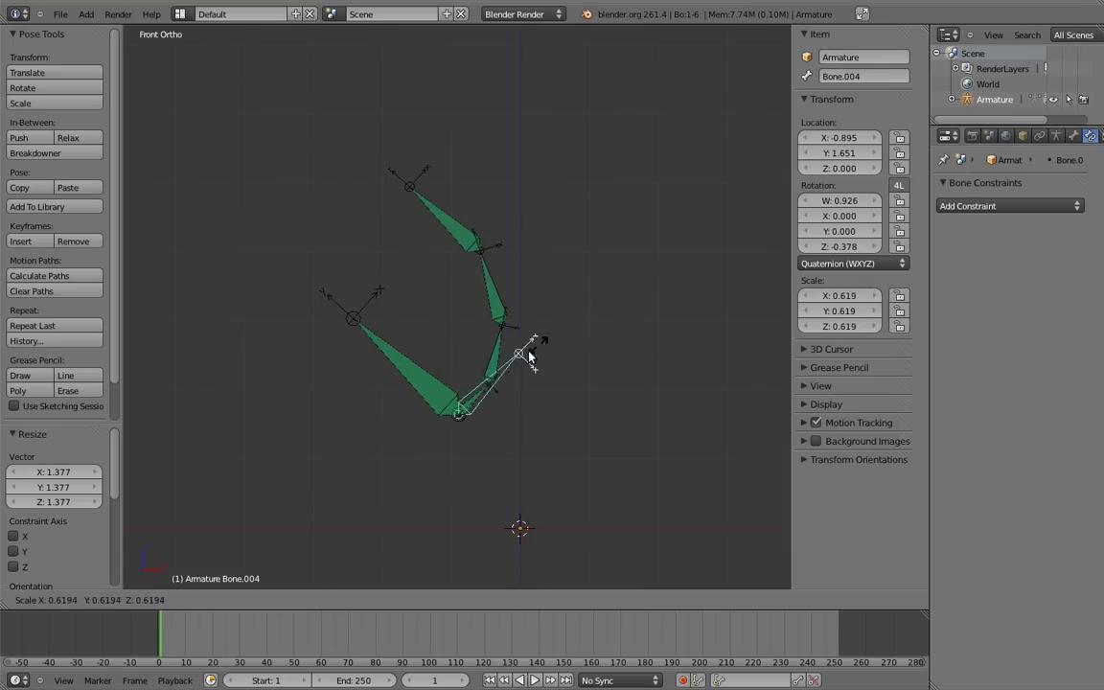
{"action": "left_click", "coordinate": [522, 340]}
{"action": "key", "text": "r"}
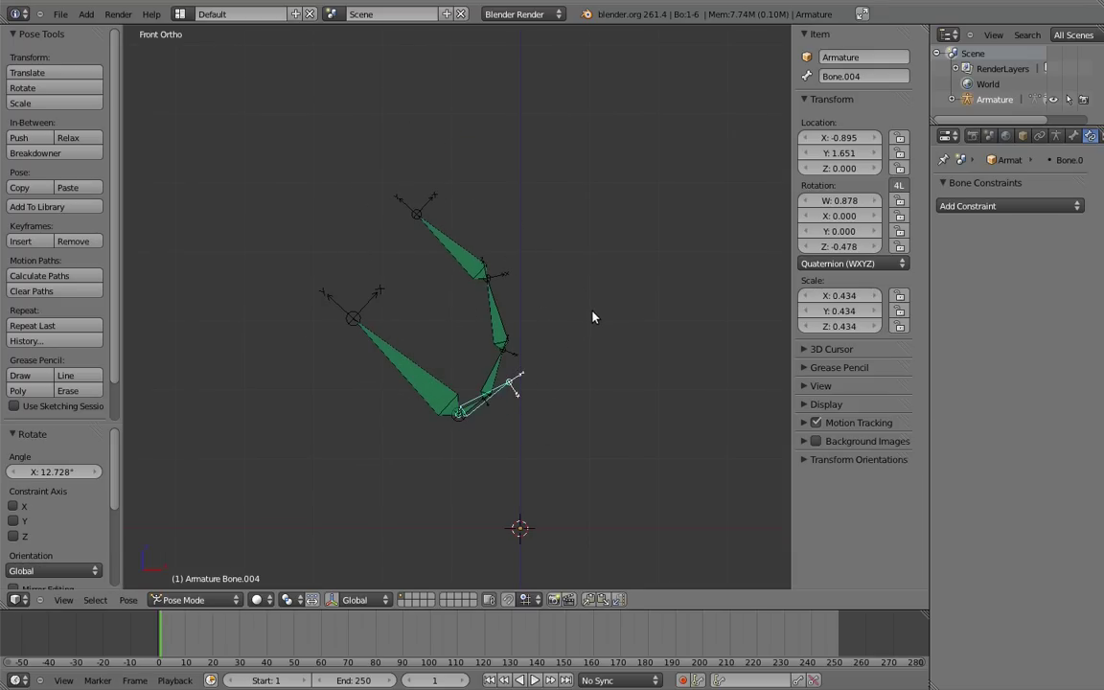